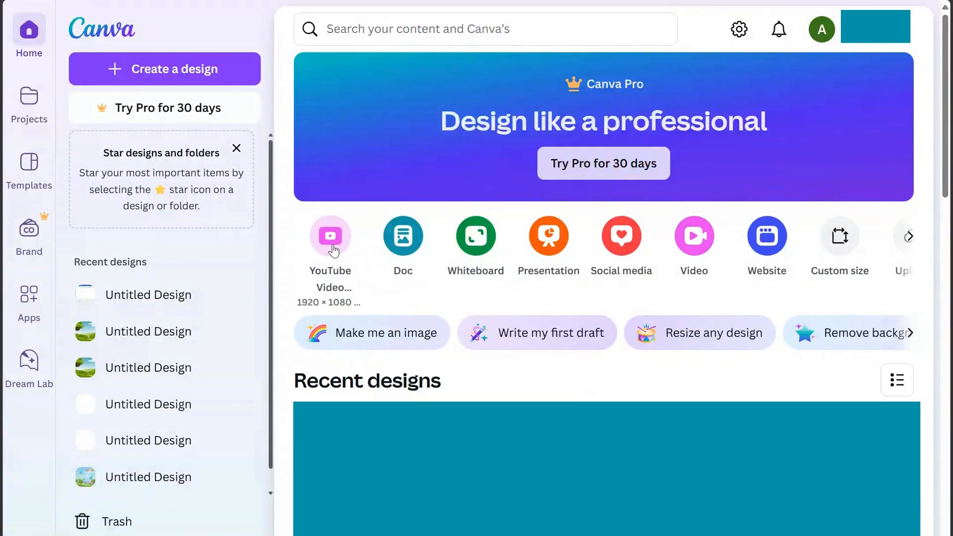
Create a new blank YouTube video design
{"action": "left_click", "coordinate": [331, 243]}
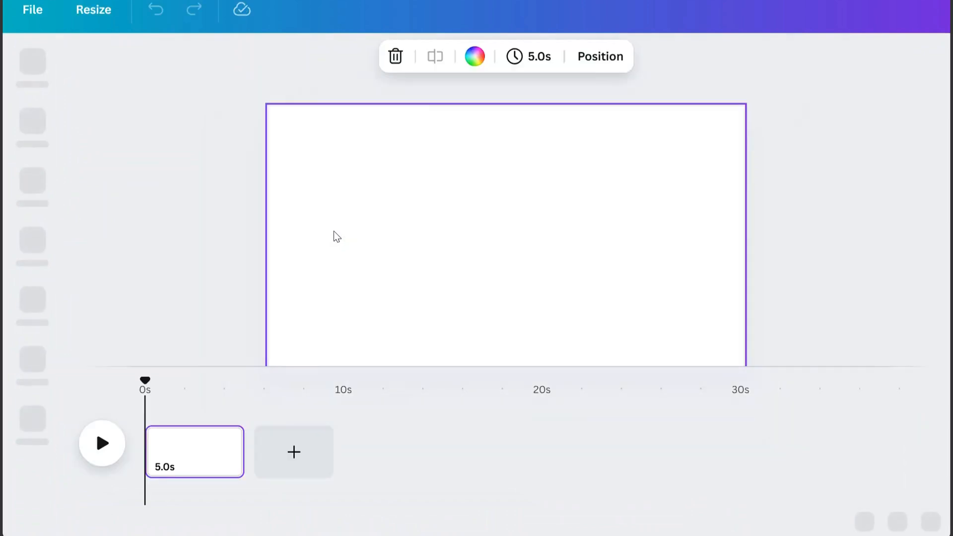
{"action": "left_click", "coordinate": [471, 275]}
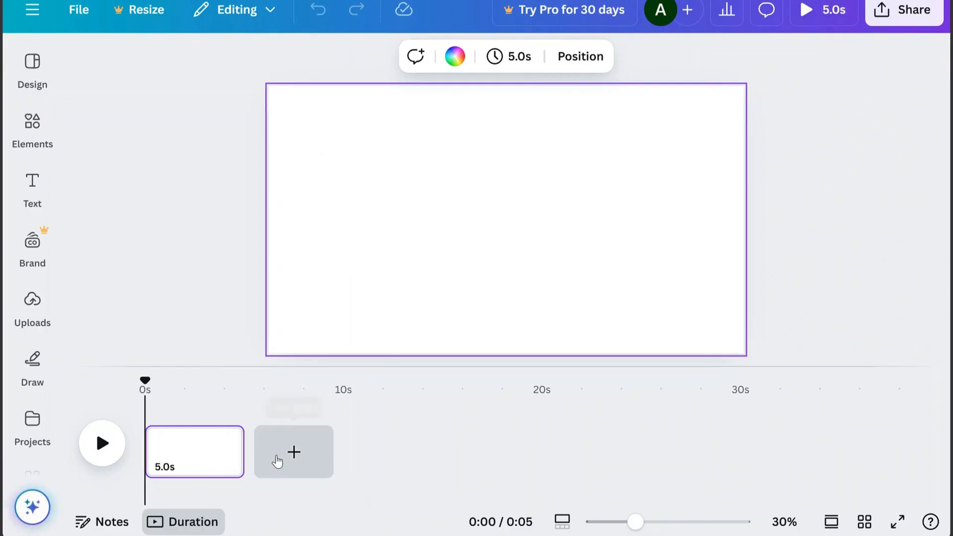
Search the elements library for "landscape" and limit the results to graphics
{"action": "left_click", "coordinate": [40, 136]}
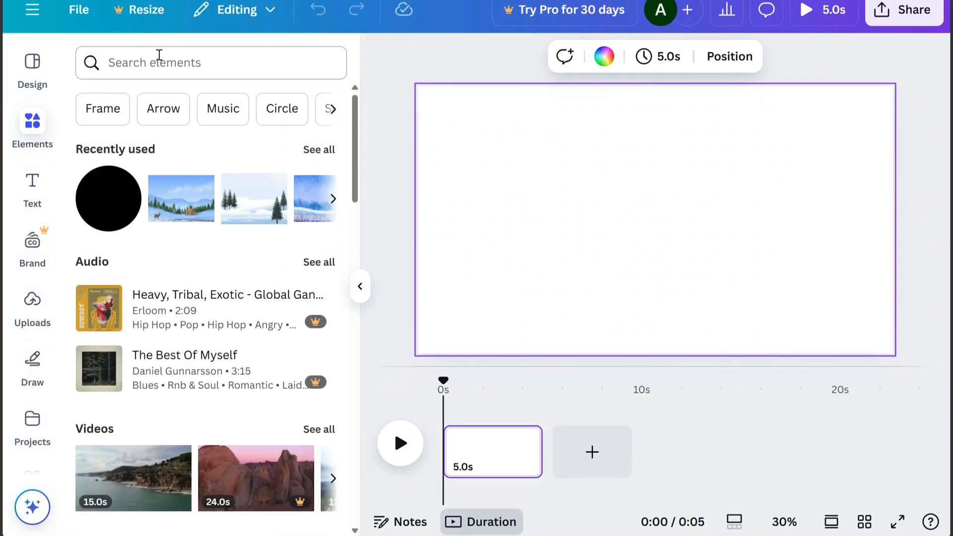
{"action": "left_click", "coordinate": [156, 57]}
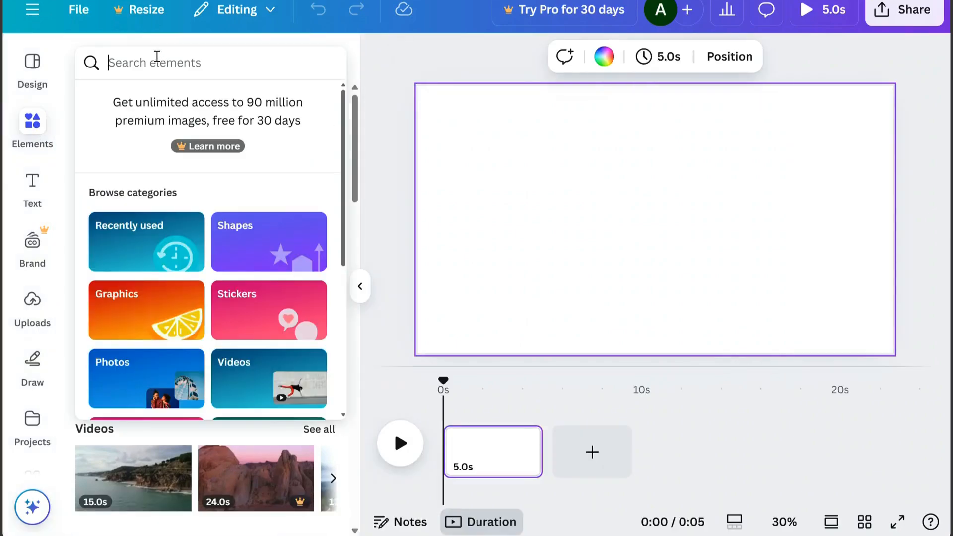
{"action": "type", "text": "la"}
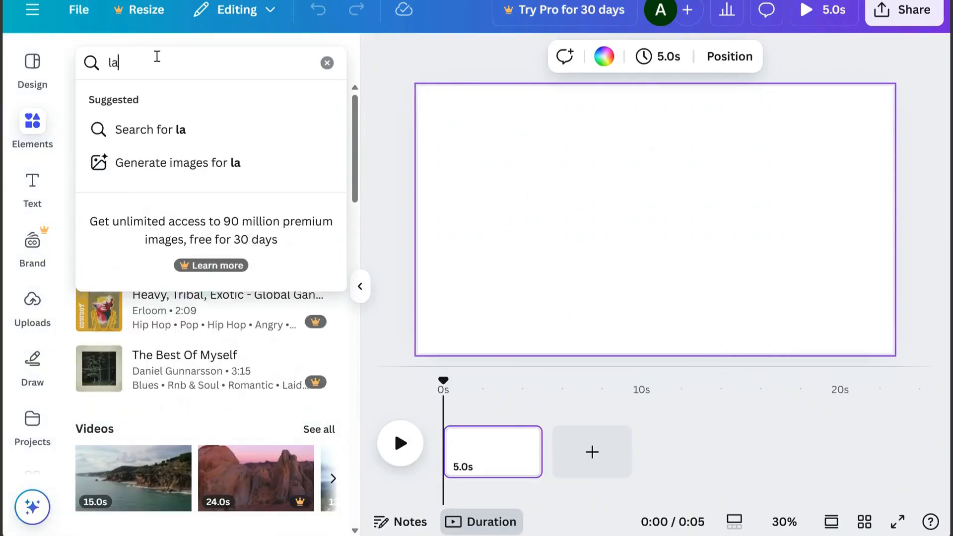
{"action": "type", "text": "ndscape"}
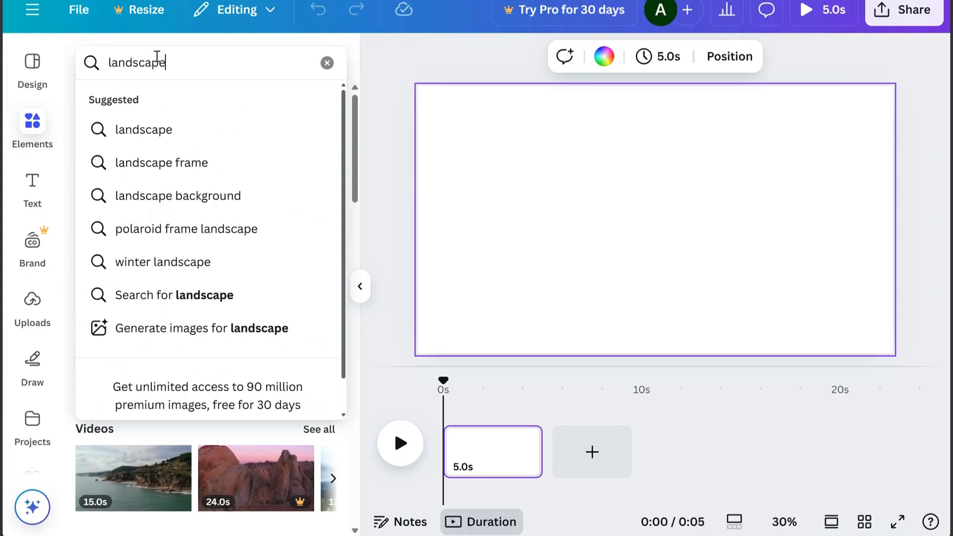
{"action": "key", "text": "Return"}
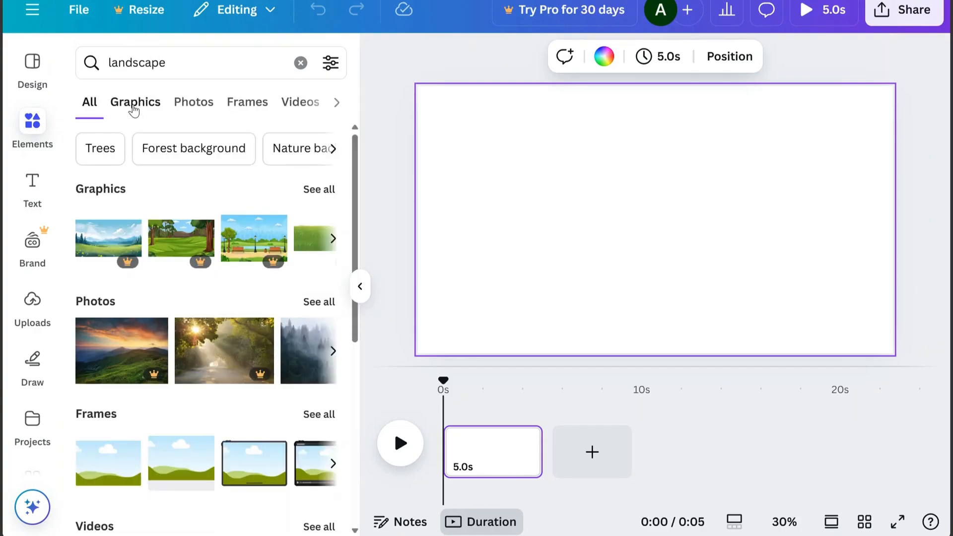
{"action": "left_click", "coordinate": [133, 110]}
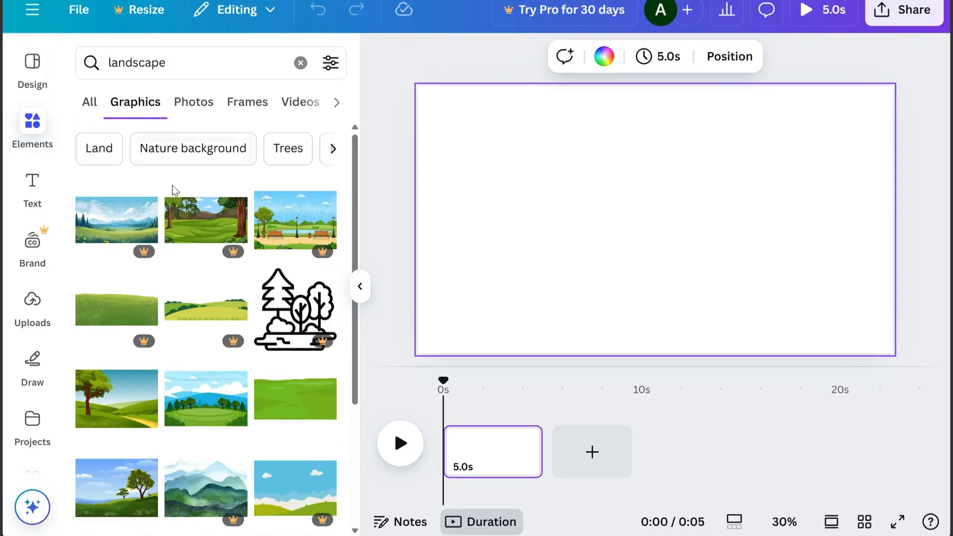
Add the landscape graphic with the tree, green hills and yellow path to the page, and show all its magic recommendations
{"action": "left_click_drag", "start_coordinate": [356, 224], "coordinate": [352, 331]}
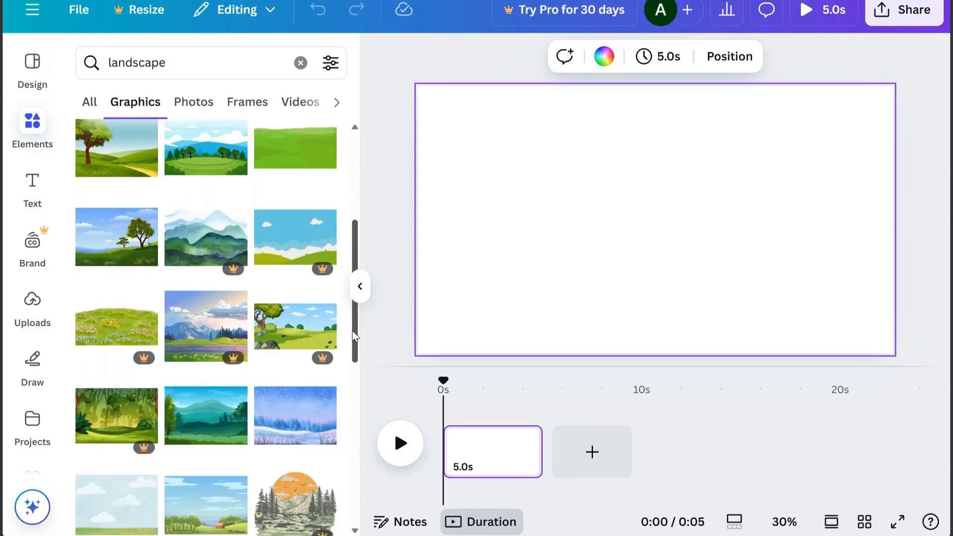
{"action": "left_click", "coordinate": [122, 164]}
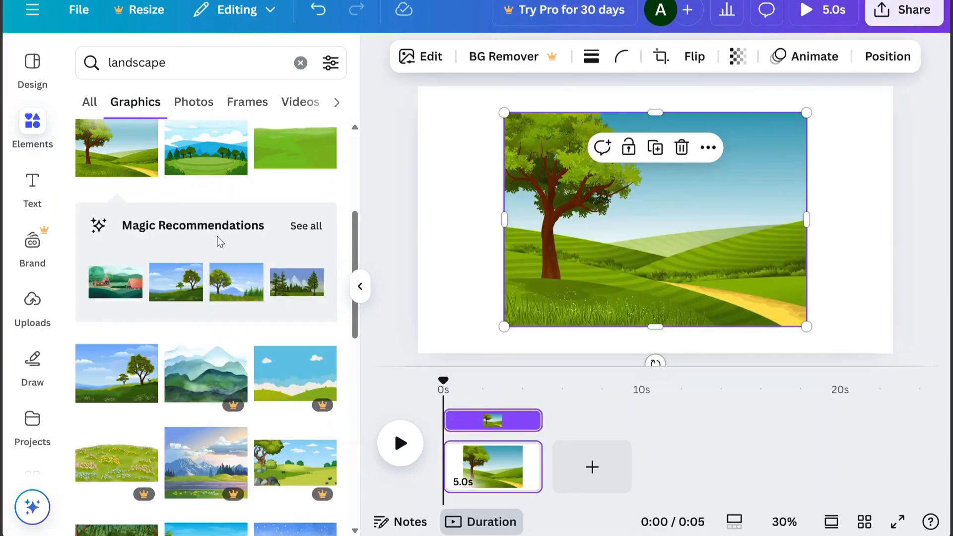
{"action": "left_click", "coordinate": [306, 228]}
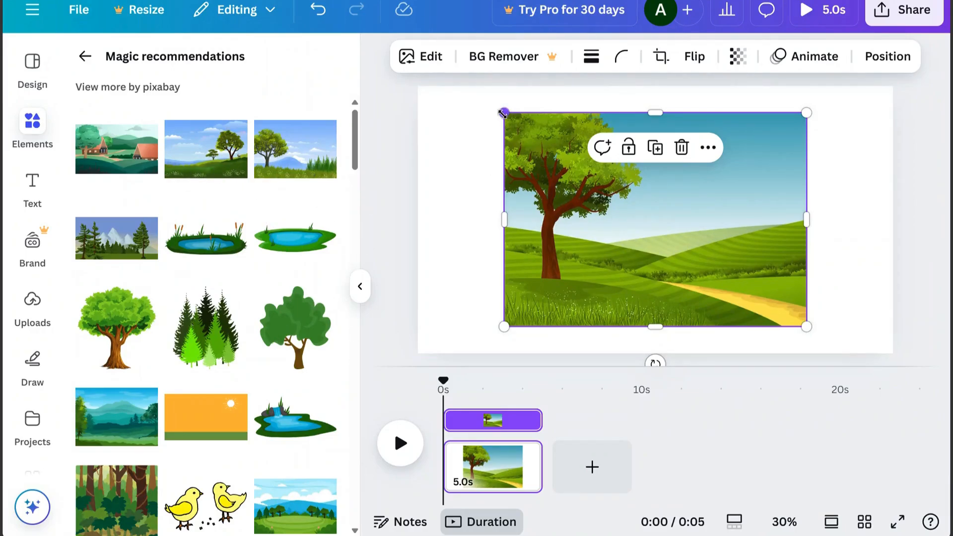
Enlarge and stretch the landscape graphic until it covers the whole page
{"action": "left_click_drag", "start_coordinate": [502, 113], "coordinate": [466, 86]}
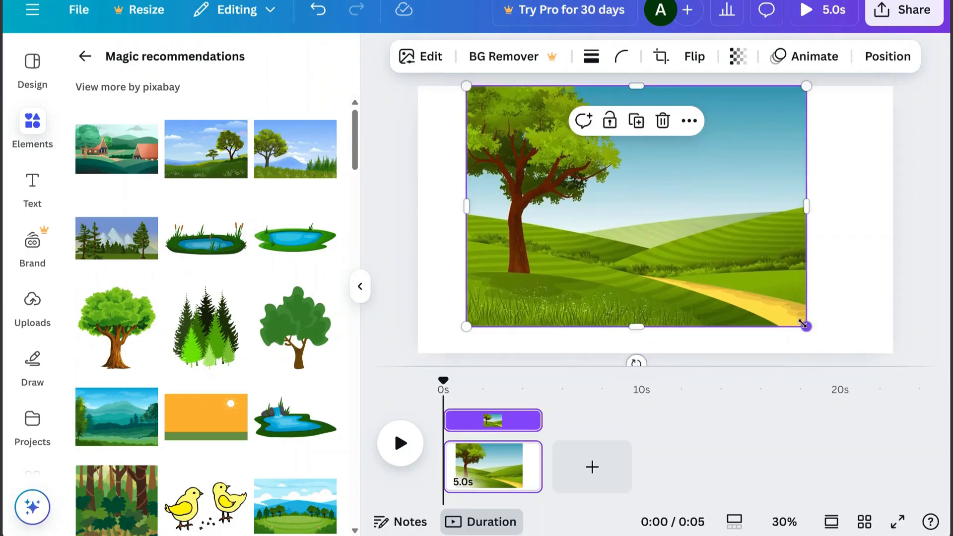
{"action": "left_click_drag", "start_coordinate": [803, 323], "coordinate": [843, 353]}
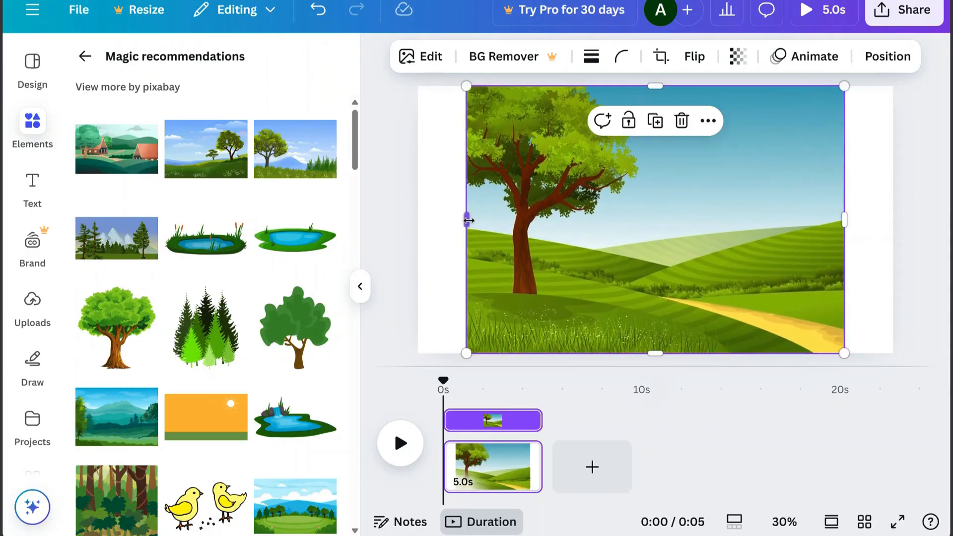
{"action": "left_click_drag", "start_coordinate": [468, 220], "coordinate": [418, 219]}
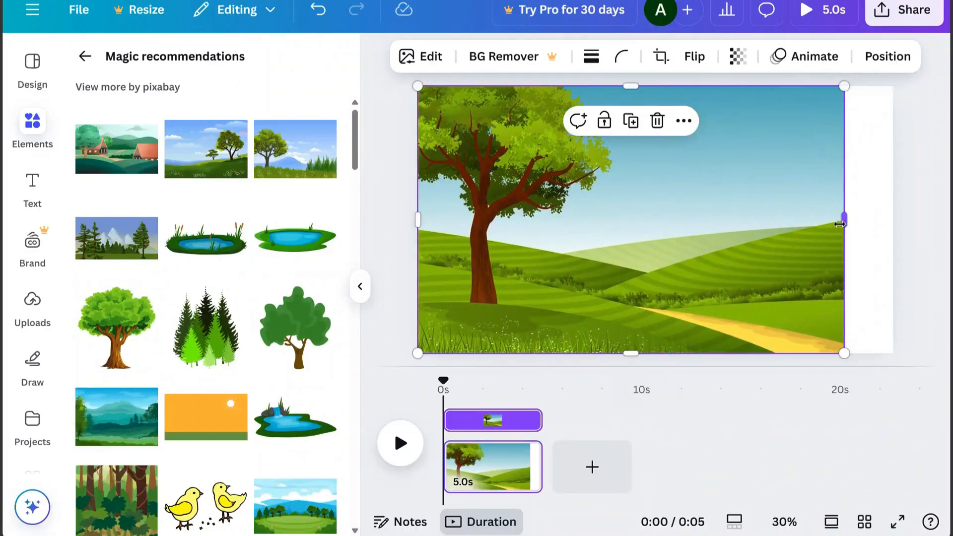
{"action": "left_click_drag", "start_coordinate": [839, 224], "coordinate": [893, 220]}
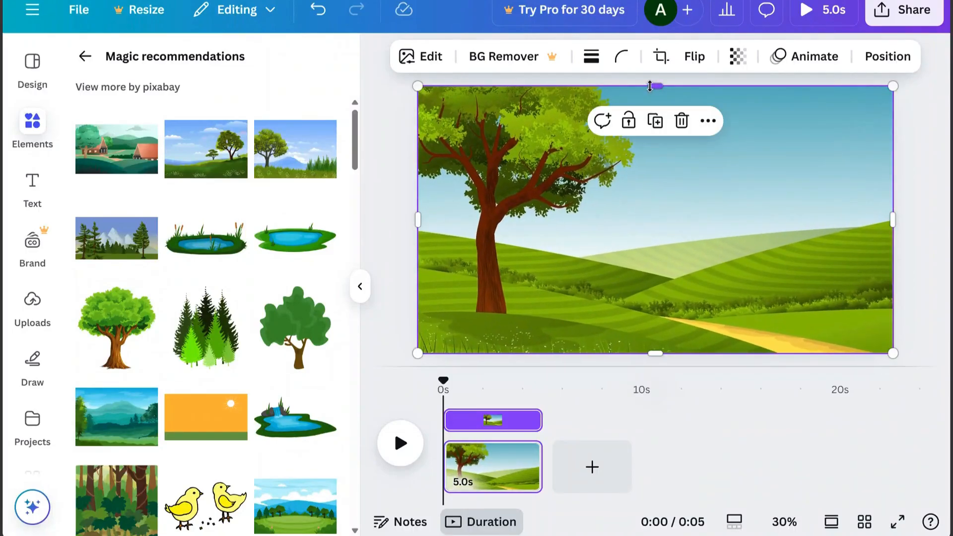
{"action": "mouse_move", "coordinate": [649, 87]}
{"action": "left_mouse_down"}
{"action": "mouse_move", "coordinate": [655, 100]}
{"action": "mouse_move", "coordinate": [656, 86]}
{"action": "left_mouse_up"}
Return from the recommendations and search the graphics for "walking person"
{"action": "left_click", "coordinate": [85, 57]}
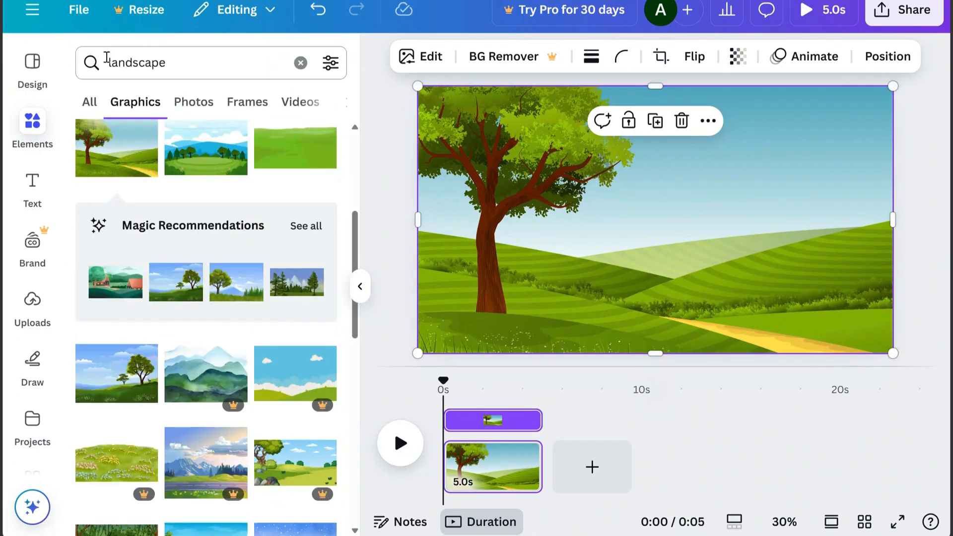
{"action": "left_click", "coordinate": [175, 69]}
{"action": "type", "text": "walki"}
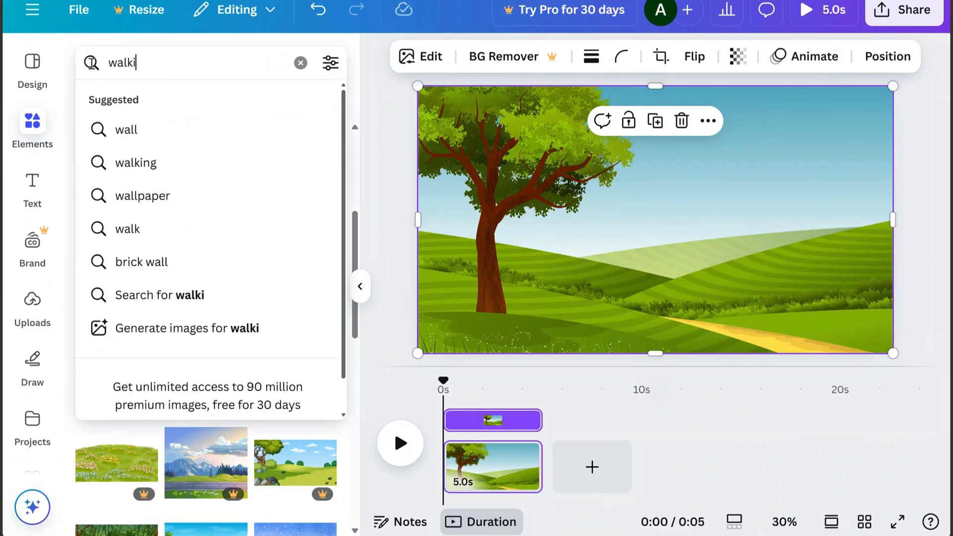
{"action": "type", "text": "ng pes"}
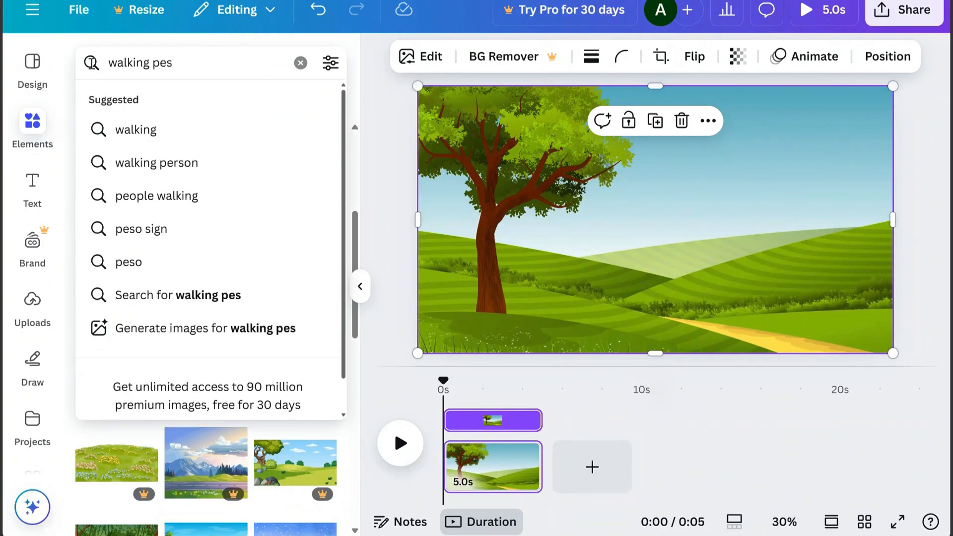
{"action": "key", "text": "BackSpace"}
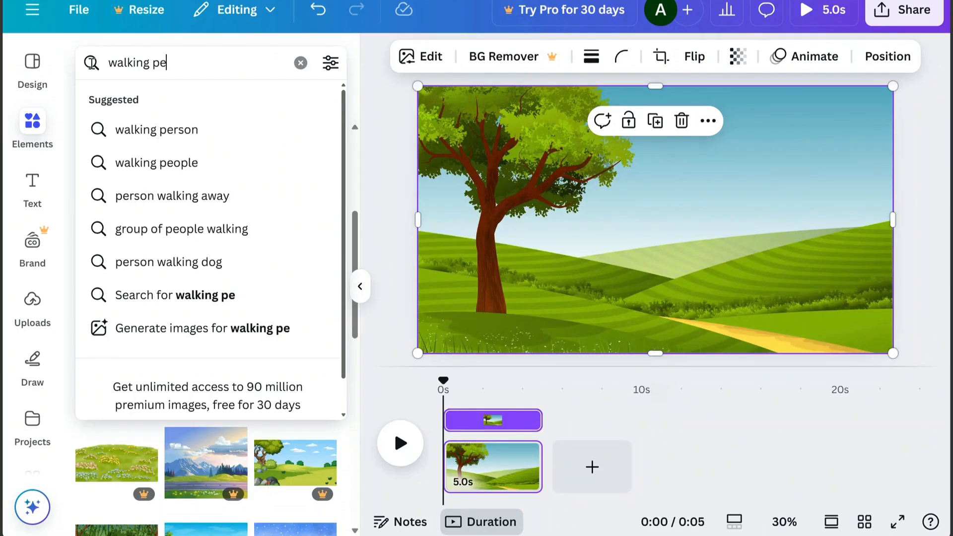
{"action": "left_click", "coordinate": [177, 143]}
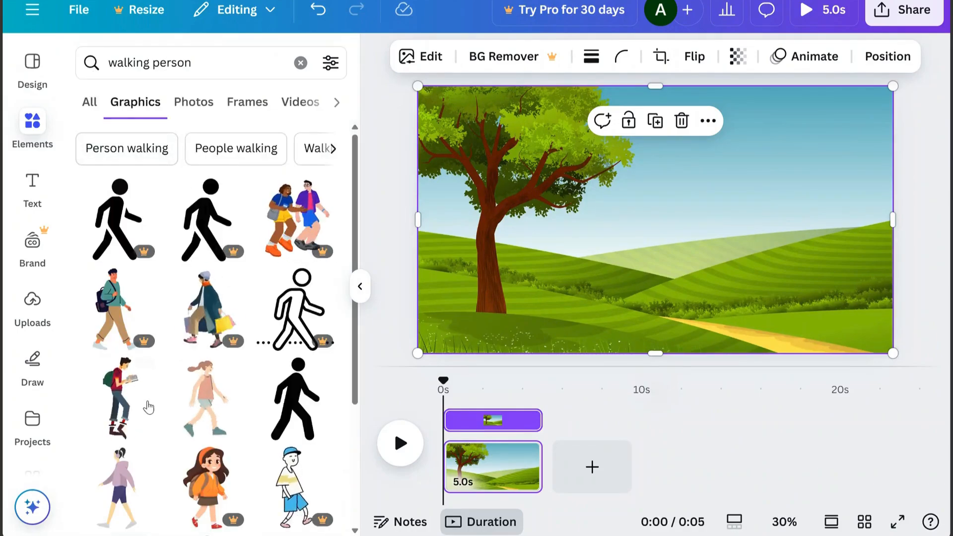
Add the walking girl in the pink top, shrink her to about a third, and place her at the start of the yellow path
{"action": "left_click_drag", "start_coordinate": [355, 218], "coordinate": [355, 322]}
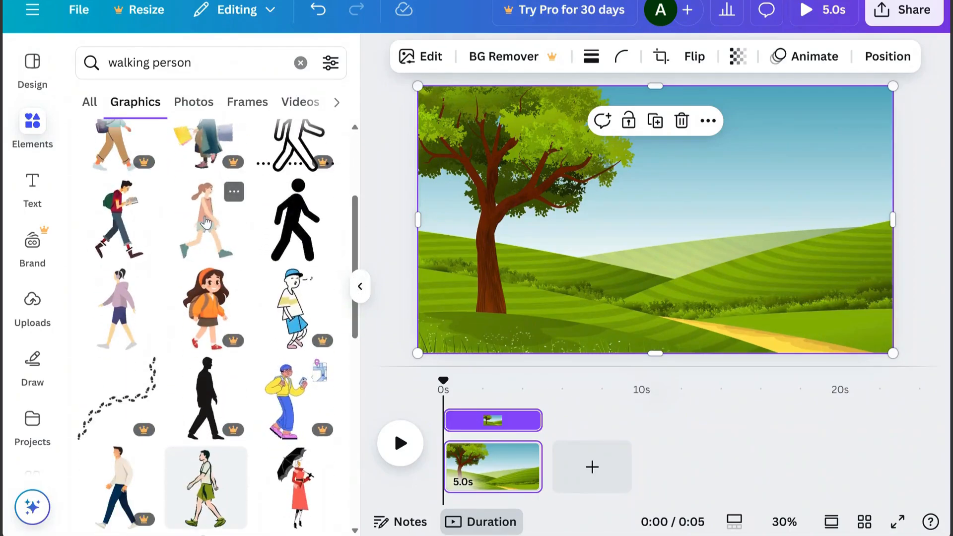
{"action": "left_click", "coordinate": [228, 256]}
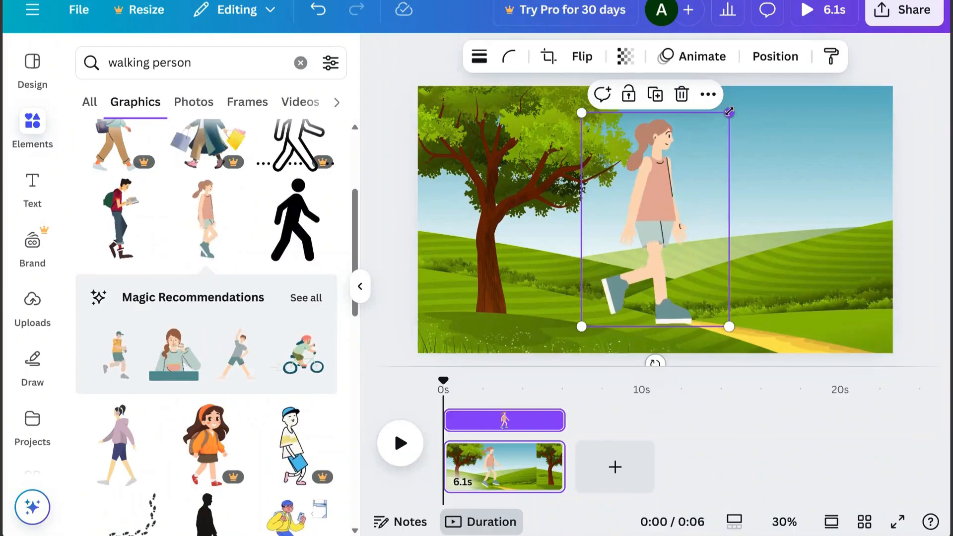
{"action": "left_click_drag", "start_coordinate": [729, 114], "coordinate": [653, 263]}
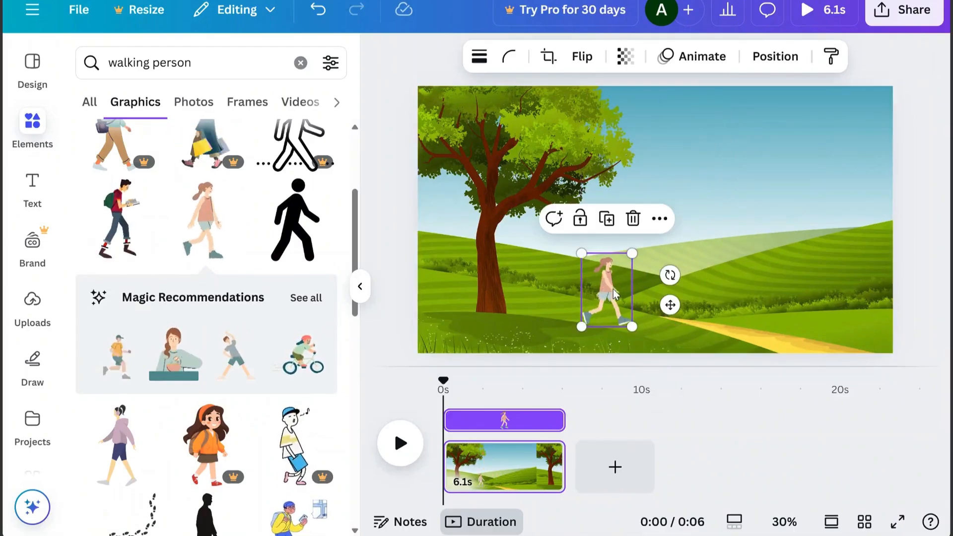
{"action": "left_click_drag", "start_coordinate": [612, 288], "coordinate": [704, 289]}
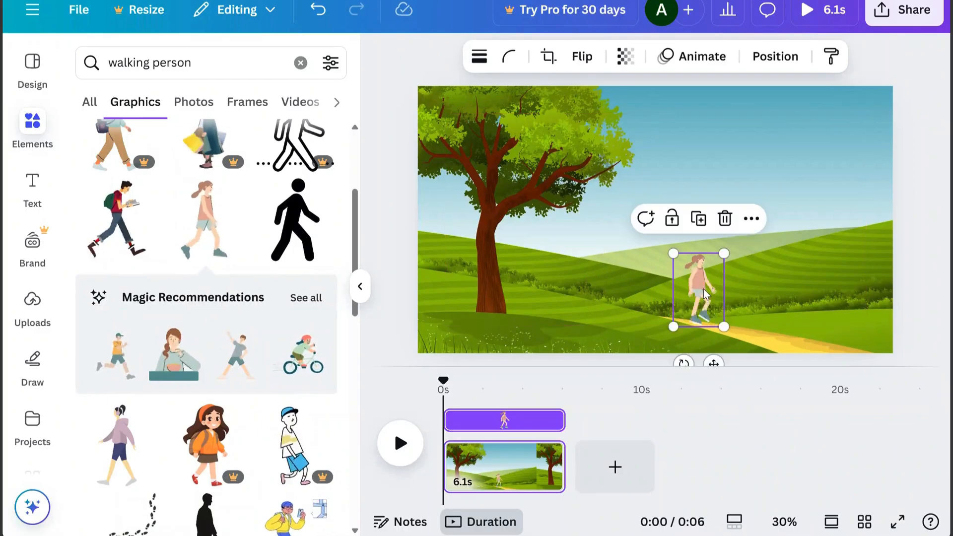
Create a custom animation for the girl that moves her down along the yellow path and off the page's lower right corner
{"action": "left_click", "coordinate": [702, 56]}
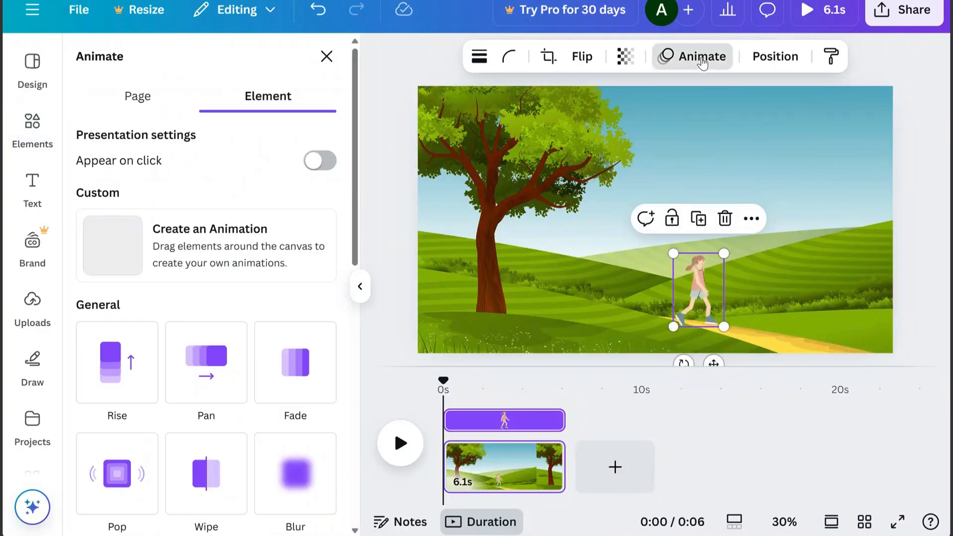
{"action": "left_click", "coordinate": [114, 265]}
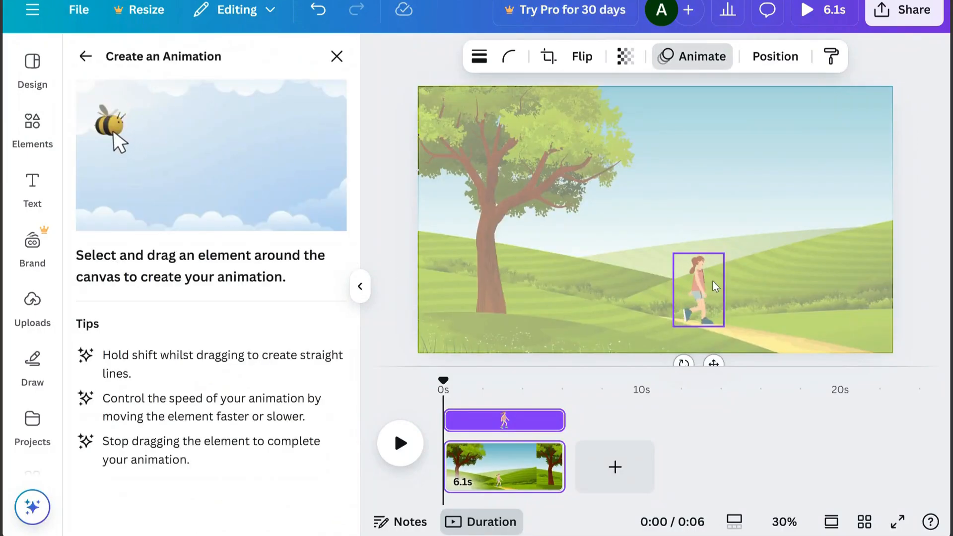
{"action": "left_click_drag", "start_coordinate": [716, 283], "coordinate": [809, 309]}
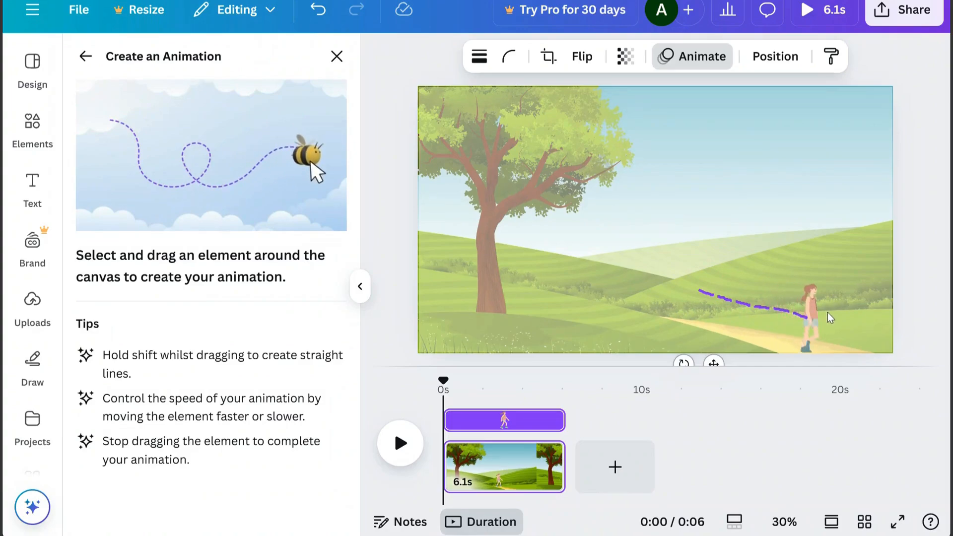
{"action": "left_click_drag", "start_coordinate": [868, 325], "coordinate": [922, 351]}
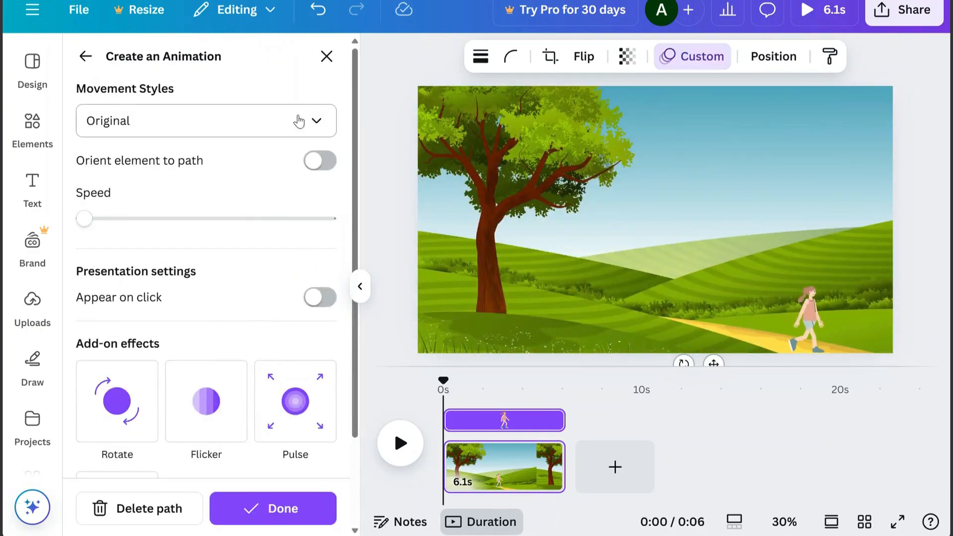
Choose the Original movement style for the girl's animation and finish it
{"action": "left_click", "coordinate": [316, 122]}
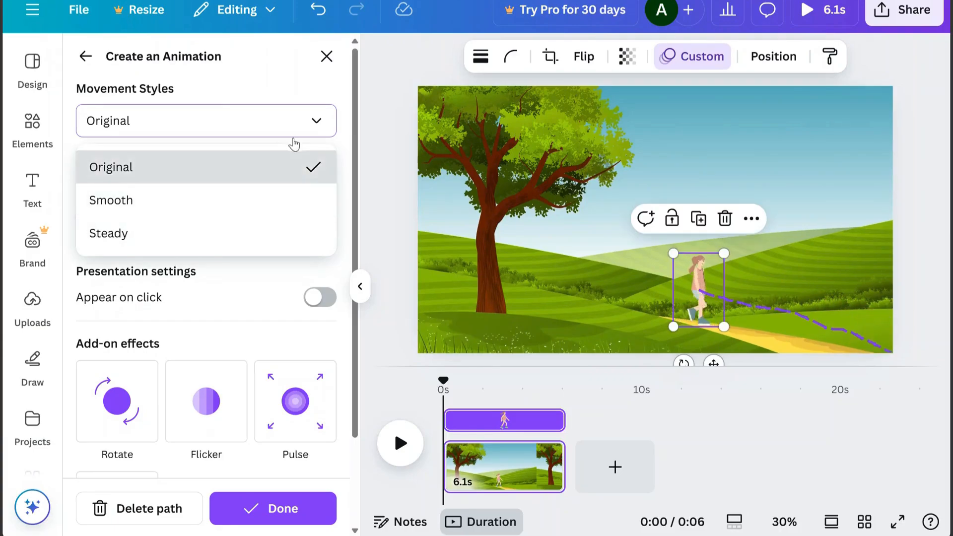
{"action": "left_click", "coordinate": [287, 169]}
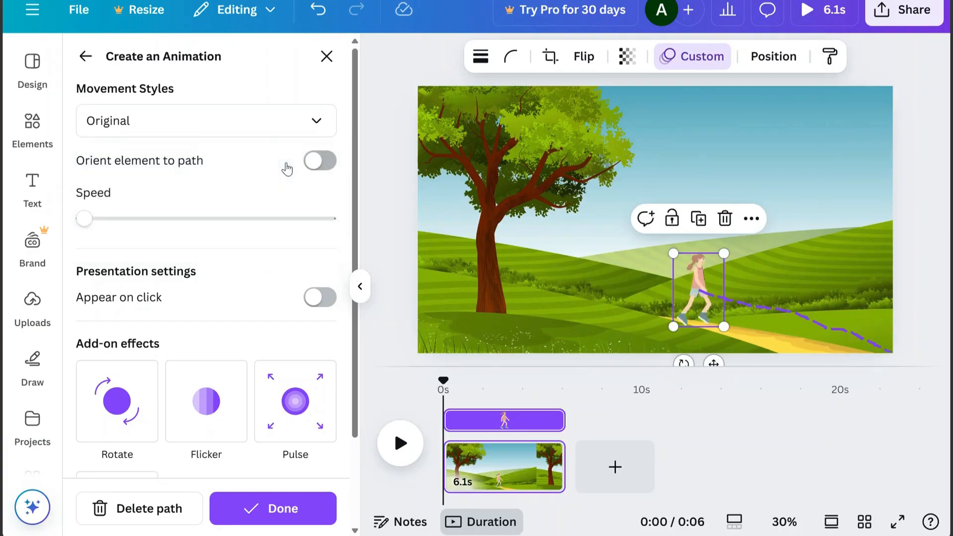
{"action": "left_click", "coordinate": [283, 509]}
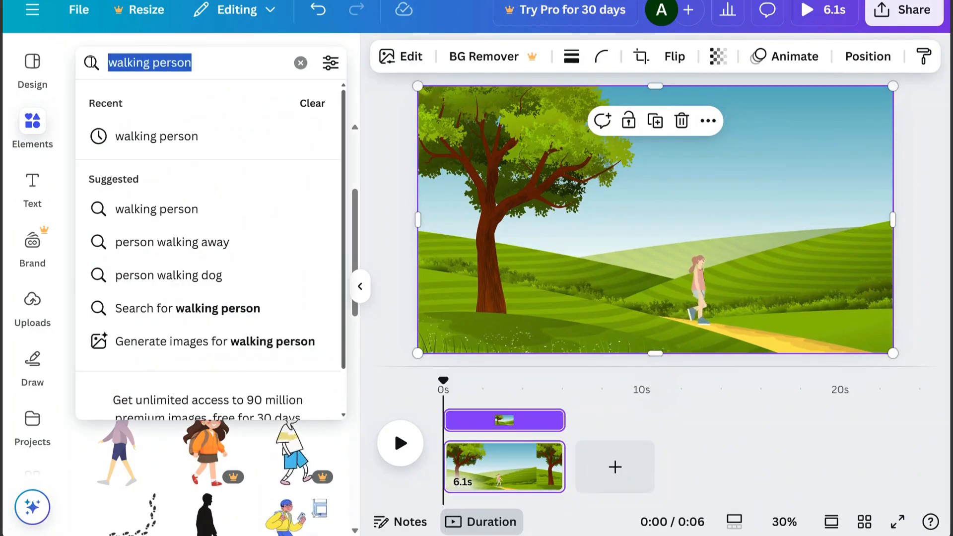
Search the graphics for "clouds" and add the light blue cartoon cloud to the page
{"action": "type", "text": "clouds"}
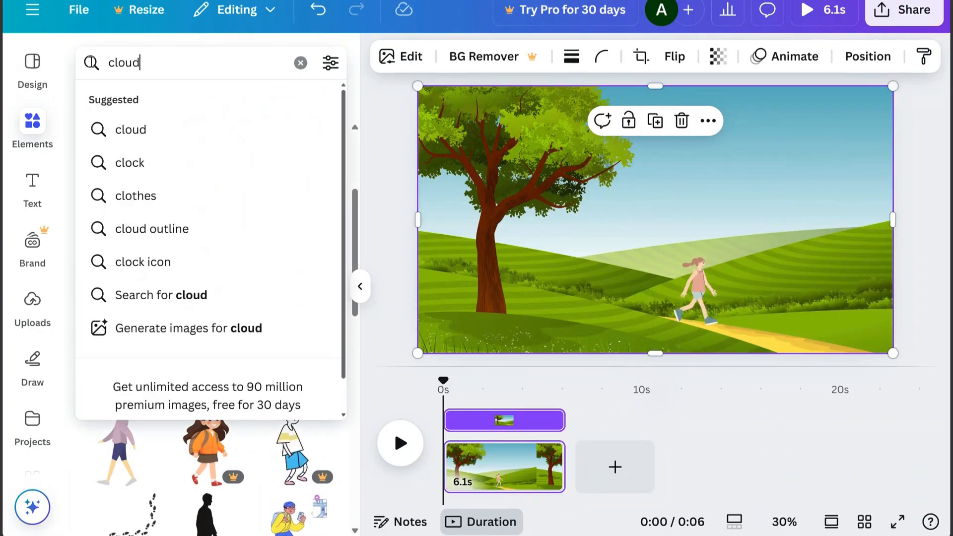
{"action": "key", "text": "Return"}
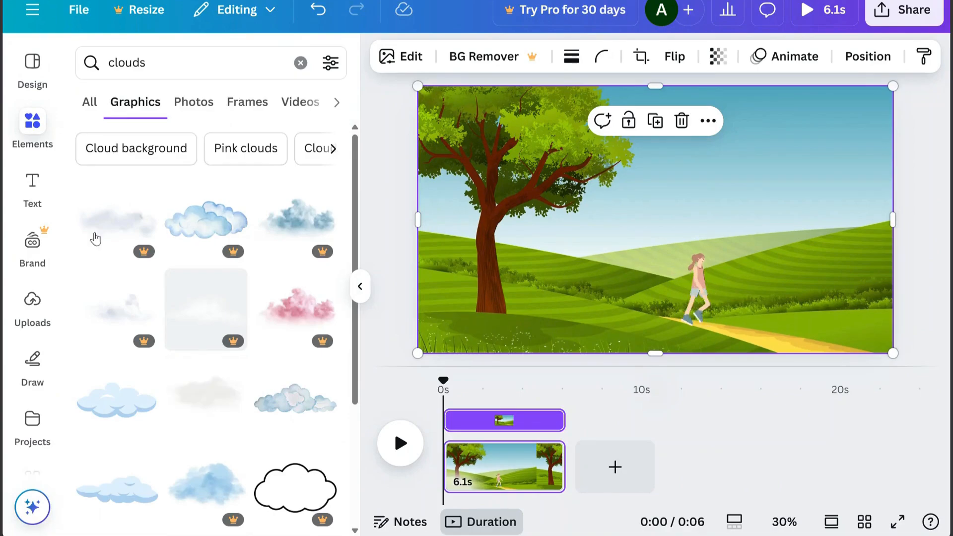
{"action": "scroll", "coordinate": [357, 218], "scroll_direction": "down", "scroll_amount": 5}
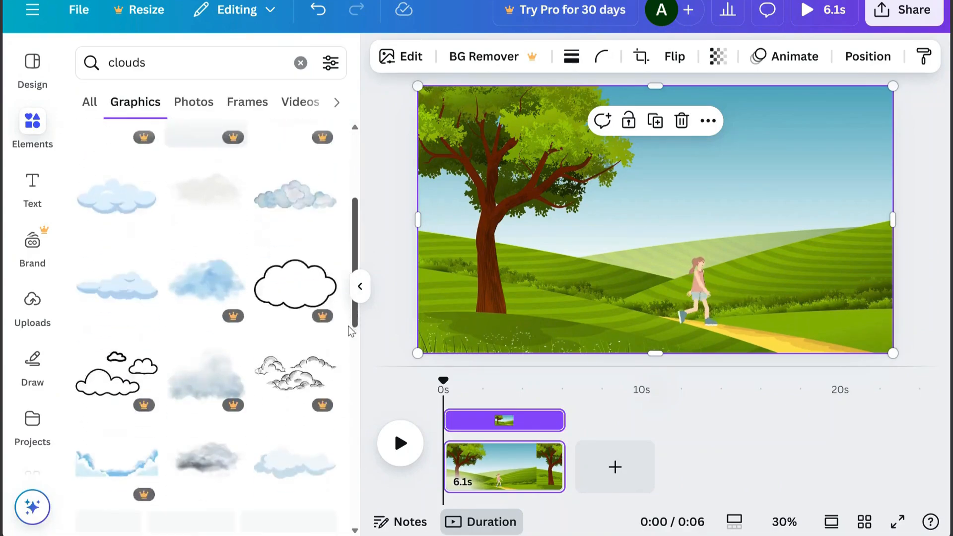
{"action": "left_click", "coordinate": [99, 214]}
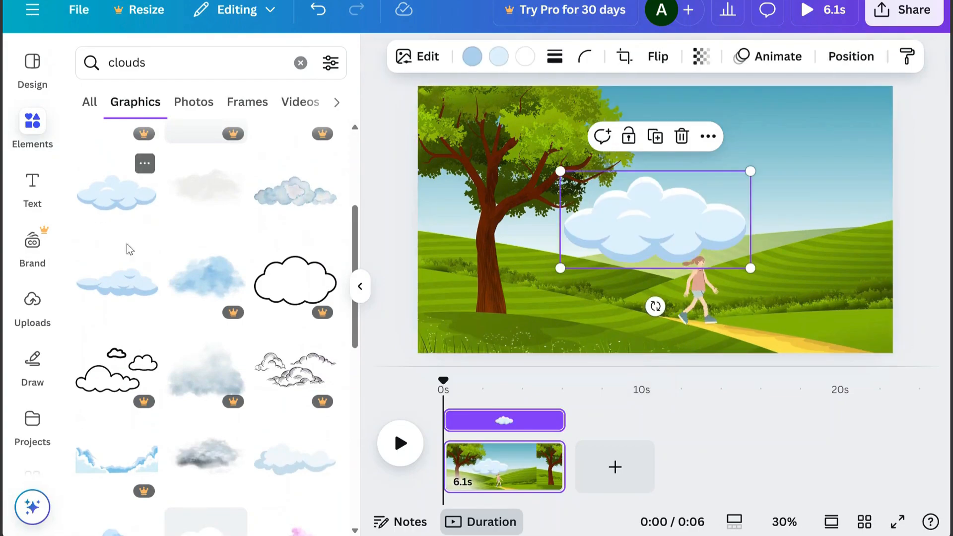
Add a flatter light blue cloud and a second puffy one, and place a shrunken puffy cloud in the sky's upper right corner
{"action": "left_click", "coordinate": [128, 415]}
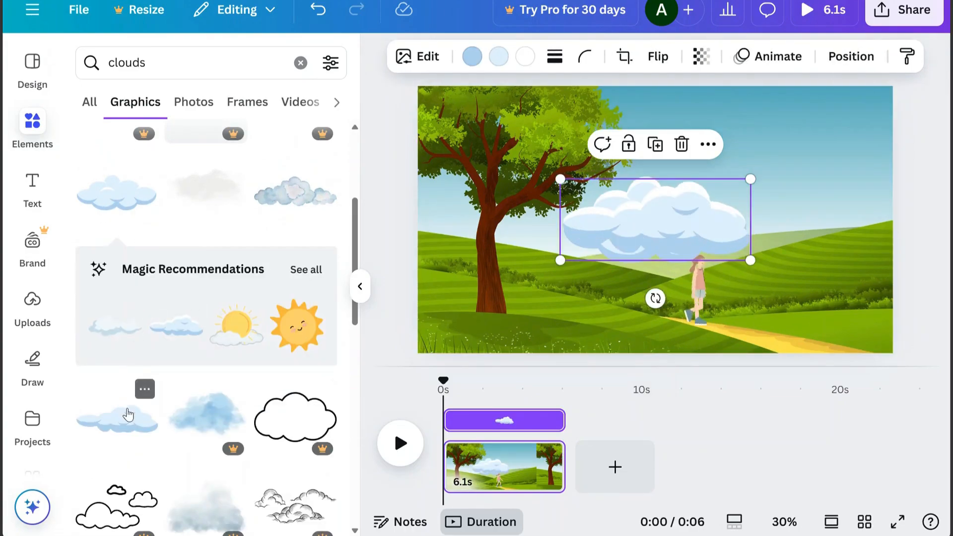
{"action": "left_click", "coordinate": [109, 198]}
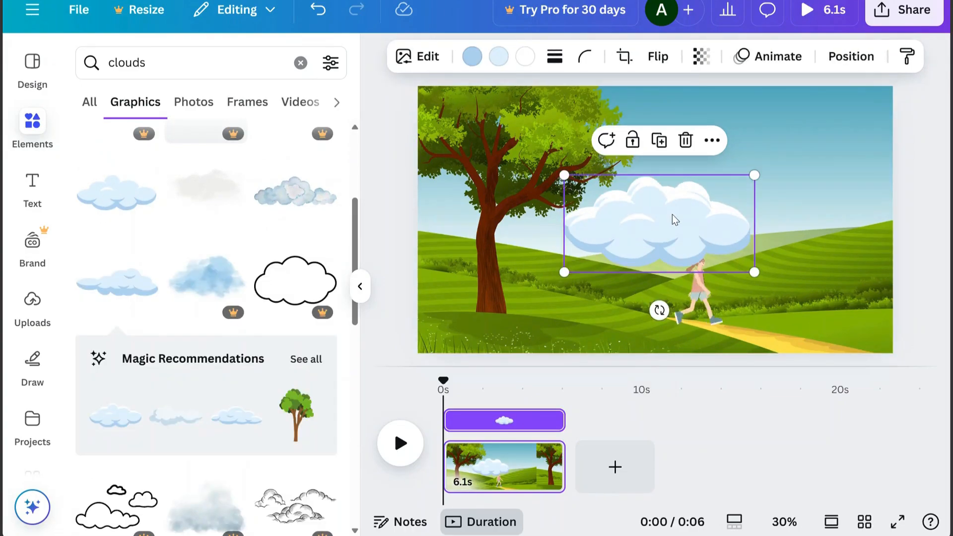
{"action": "left_click_drag", "start_coordinate": [673, 217], "coordinate": [565, 132]}
{"action": "left_click_drag", "start_coordinate": [649, 92], "coordinate": [842, 117]}
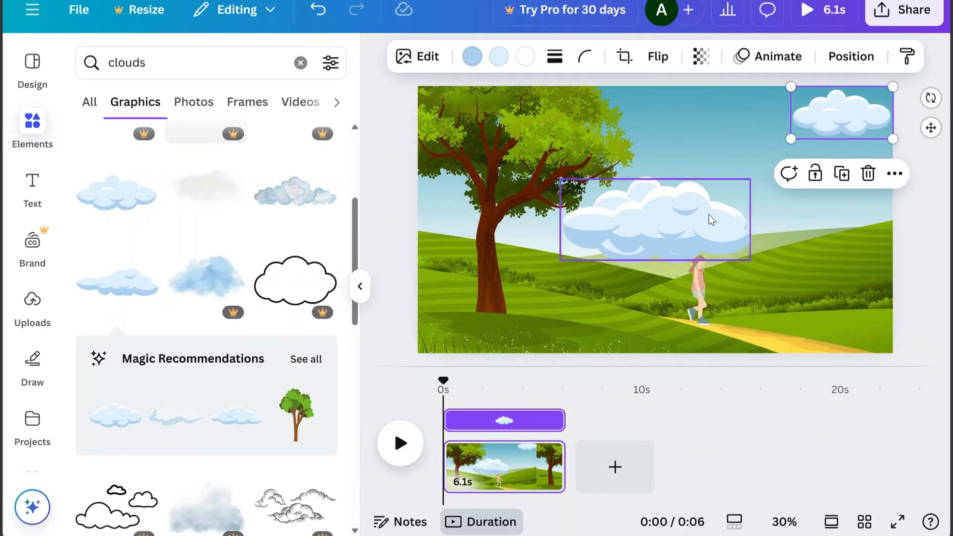
Shrink the other two clouds and cluster them just left of the cloud in the sky's upper right corner
{"action": "left_click_drag", "start_coordinate": [713, 209], "coordinate": [665, 132]}
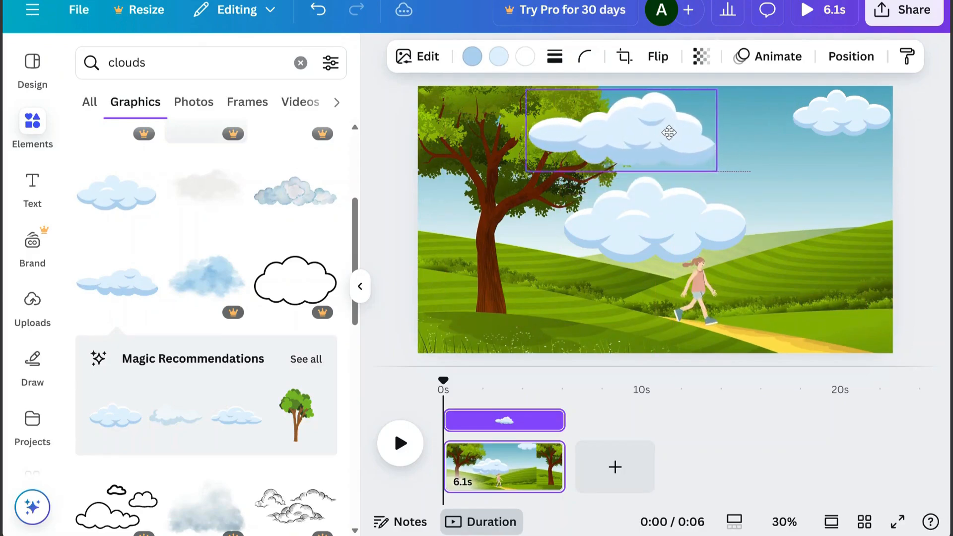
{"action": "left_click_drag", "start_coordinate": [693, 237], "coordinate": [793, 128]}
{"action": "left_click_drag", "start_coordinate": [694, 129], "coordinate": [762, 127]}
{"action": "left_click", "coordinate": [666, 139]}
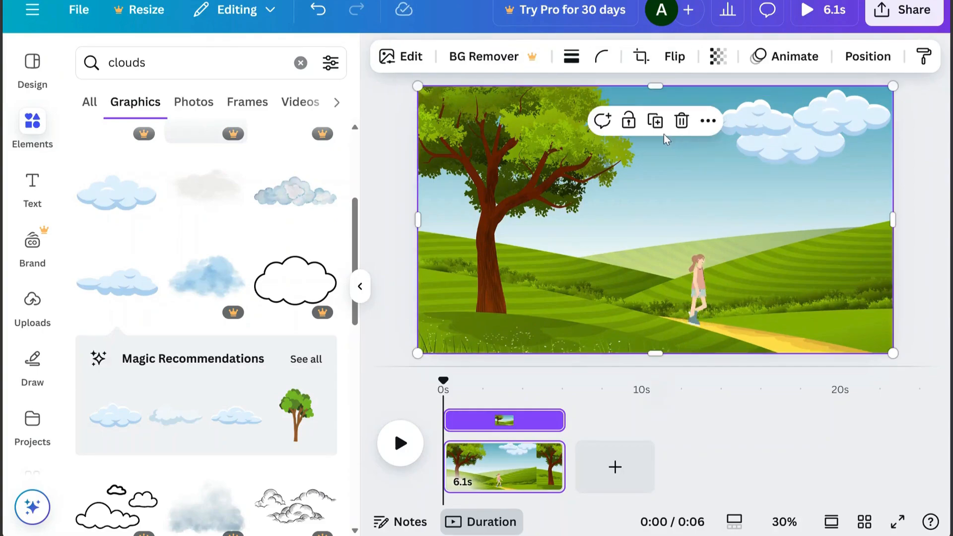
Search the graphics for "sun" and add the pale orange sun with thin hand-drawn rays
{"action": "double_click", "coordinate": [175, 67]}
{"action": "type", "text": "sun"}
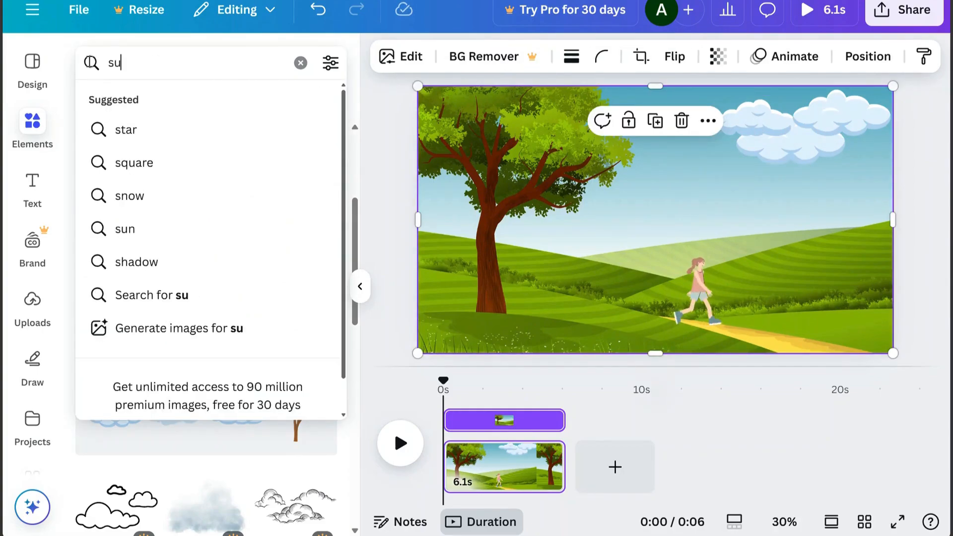
{"action": "key", "text": "Return"}
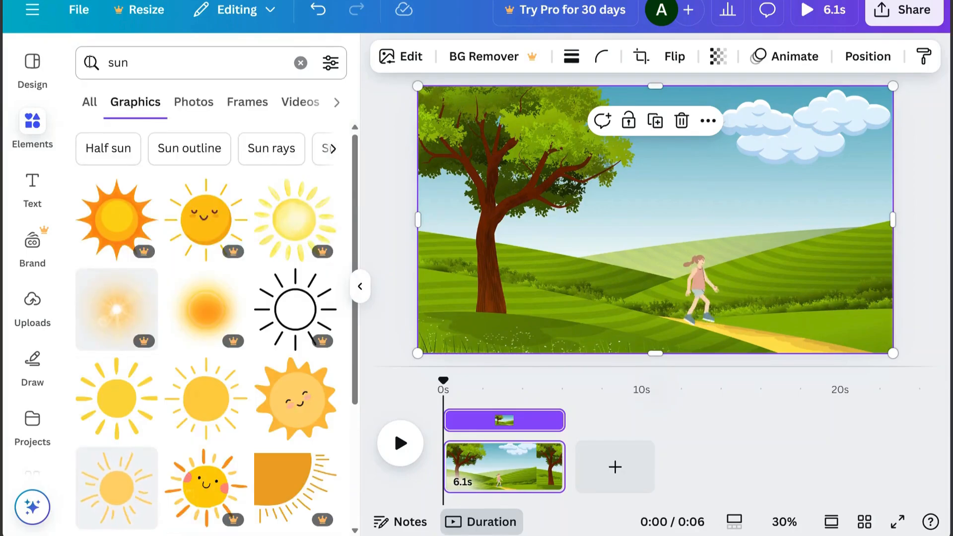
{"action": "scroll", "coordinate": [354, 207], "scroll_direction": "down", "scroll_amount": 3}
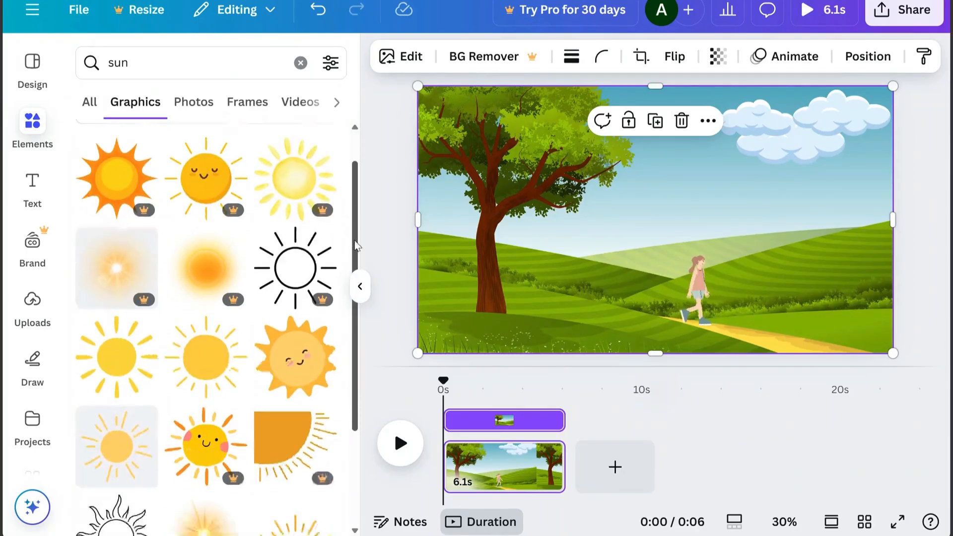
{"action": "left_click", "coordinate": [139, 373]}
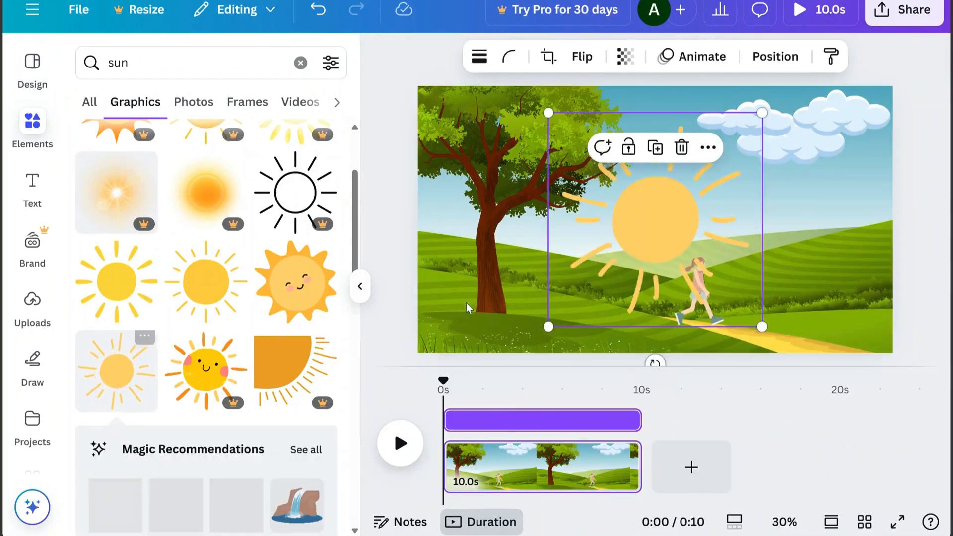
Shrink the sun to about a quarter, place it among the clouds, and move its layer directly below the three cloud layers
{"action": "left_click_drag", "start_coordinate": [548, 329], "coordinate": [729, 191]}
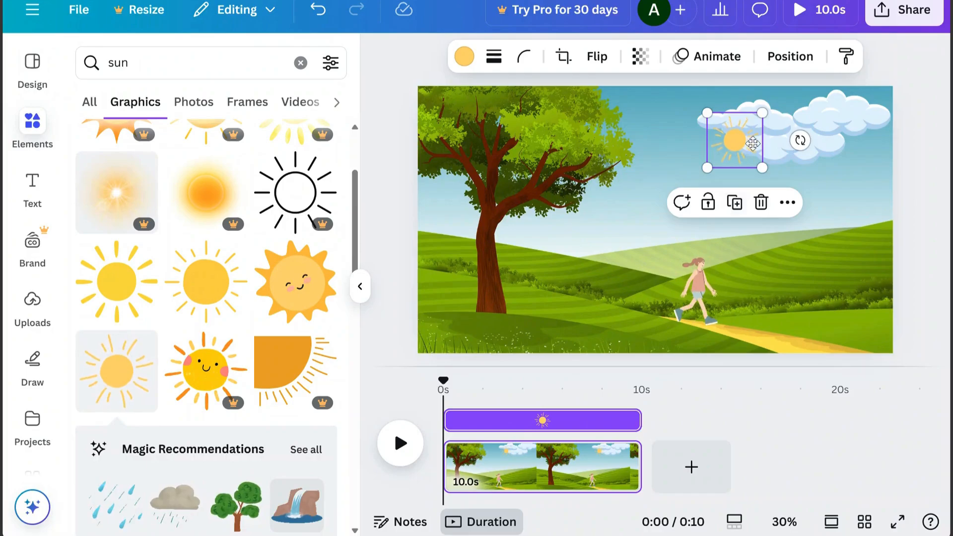
{"action": "left_click_drag", "start_coordinate": [742, 152], "coordinate": [779, 127]}
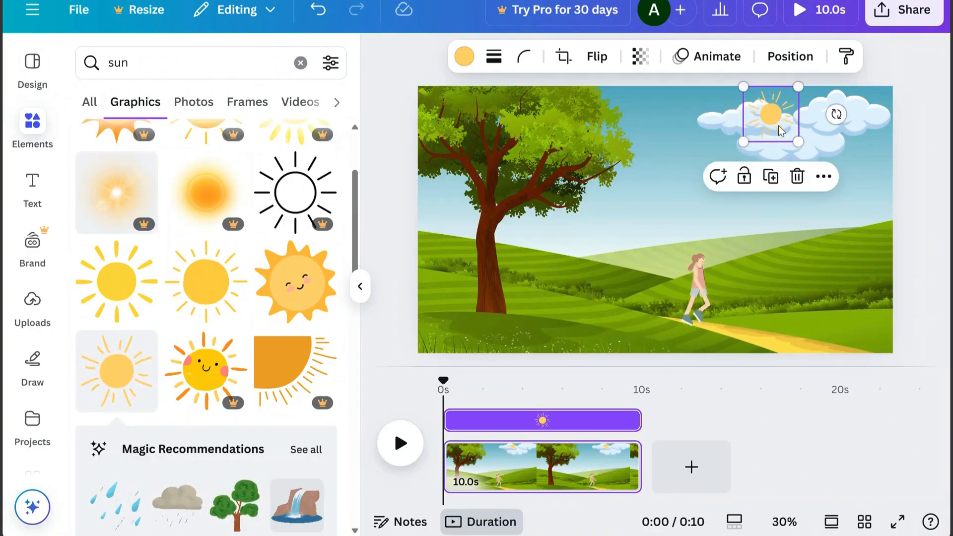
{"action": "left_click", "coordinate": [789, 57]}
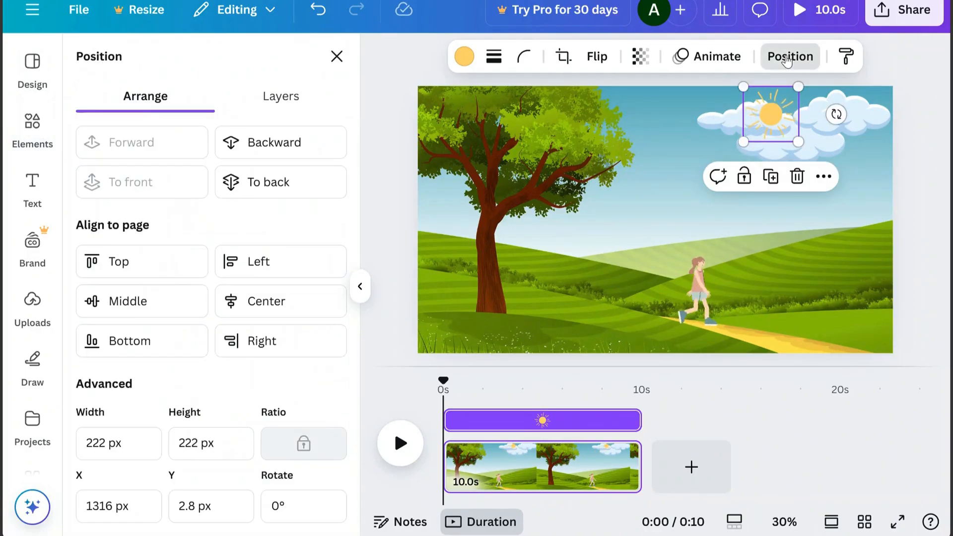
{"action": "left_click", "coordinate": [294, 102]}
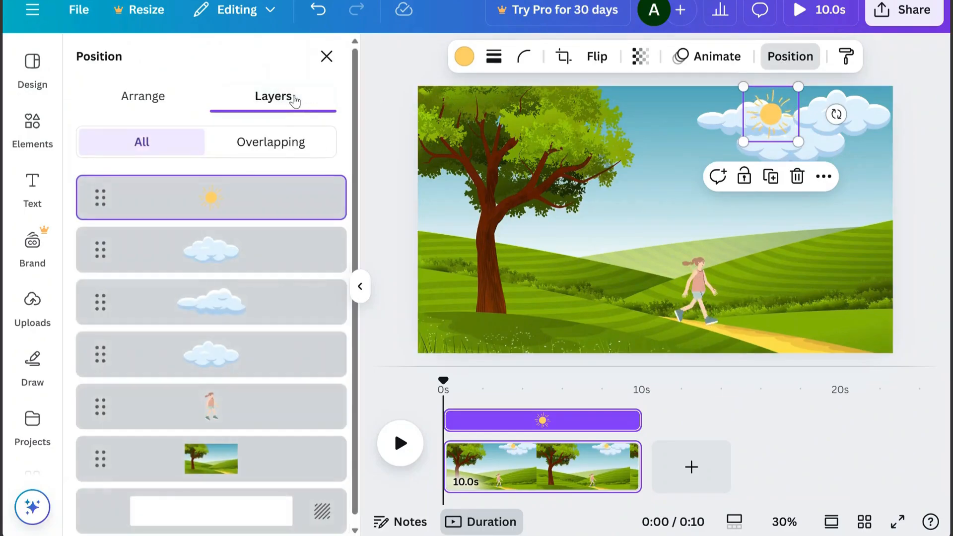
{"action": "left_click_drag", "start_coordinate": [253, 211], "coordinate": [252, 383]}
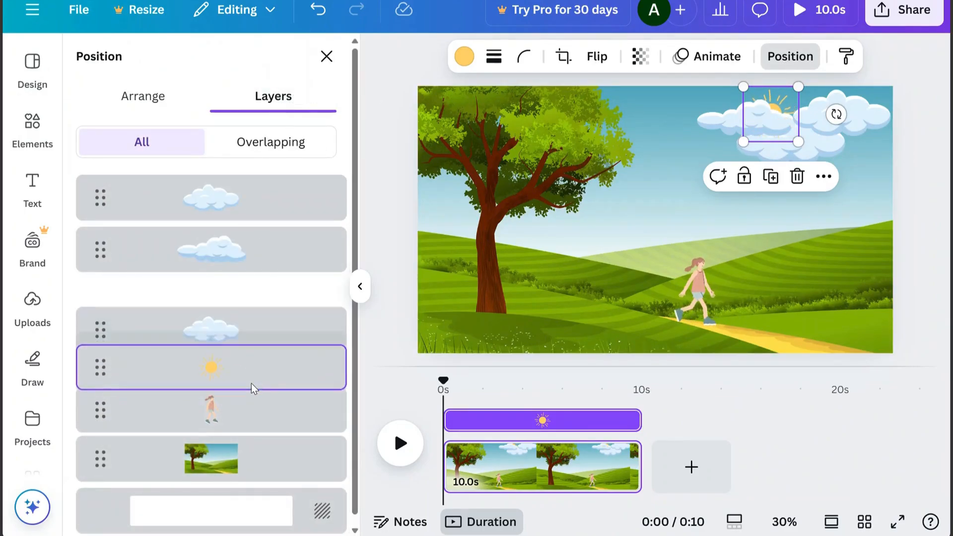
{"action": "left_click", "coordinate": [676, 227]}
Create a custom animation that moves the leftmost, flatter cloud across the sky to the page's left edge
{"action": "left_click", "coordinate": [755, 122]}
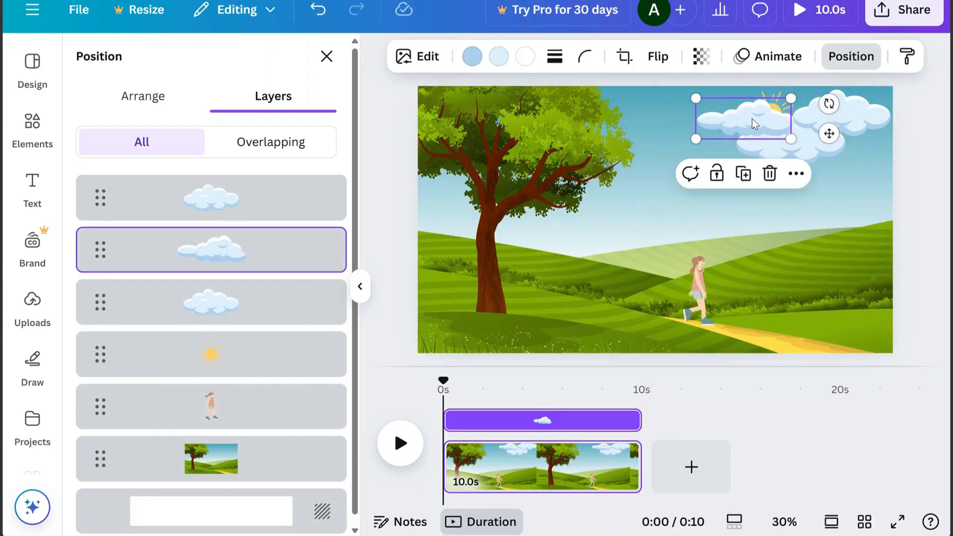
{"action": "left_click", "coordinate": [755, 59]}
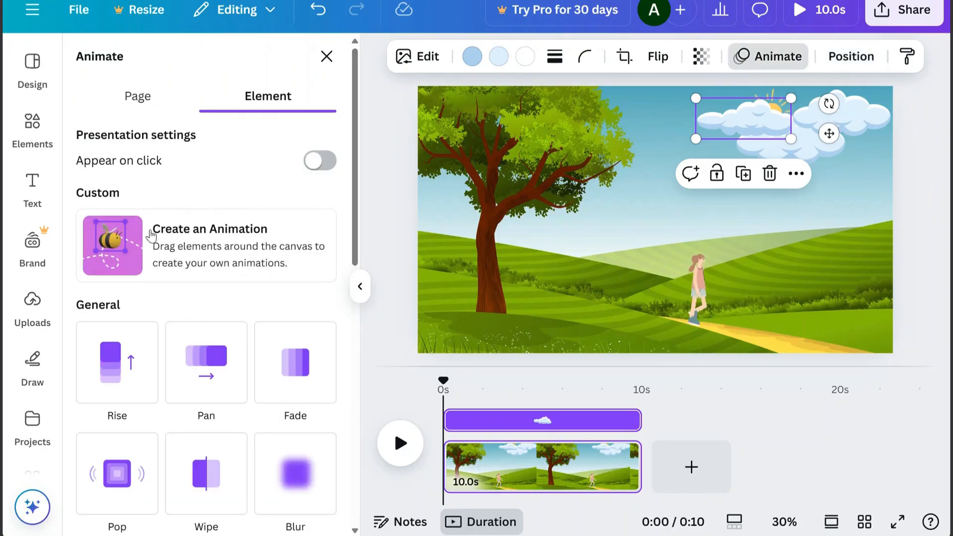
{"action": "left_click", "coordinate": [114, 255]}
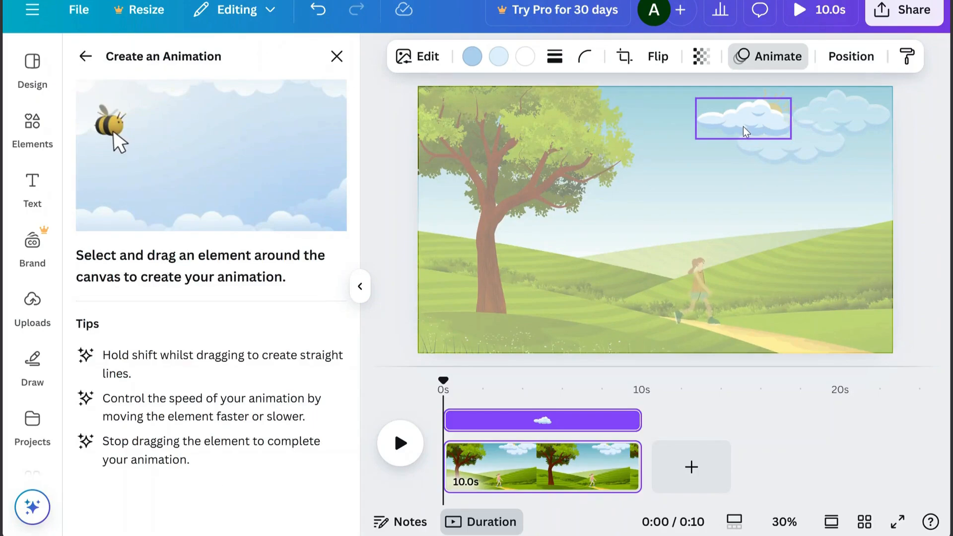
{"action": "mouse_move", "coordinate": [743, 126]}
{"action": "left_mouse_down"}
{"action": "mouse_move", "coordinate": [734, 144]}
{"action": "mouse_move", "coordinate": [603, 153]}
{"action": "mouse_move", "coordinate": [460, 130]}
{"action": "mouse_move", "coordinate": [412, 101]}
{"action": "left_mouse_up"}
{"action": "left_click", "coordinate": [281, 508]}
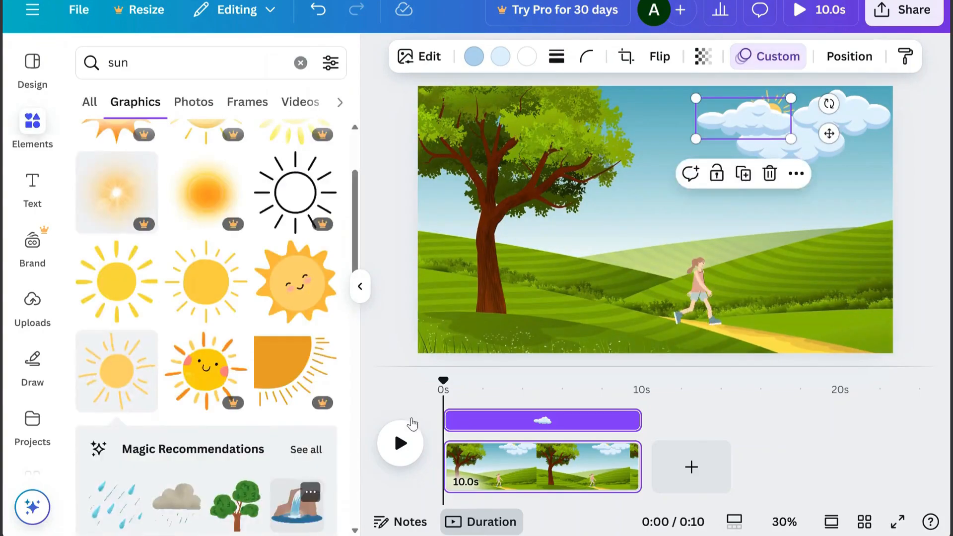
Create a custom animation that moves the lower puffy cloud left across the sky toward the tree
{"action": "left_click", "coordinate": [790, 148]}
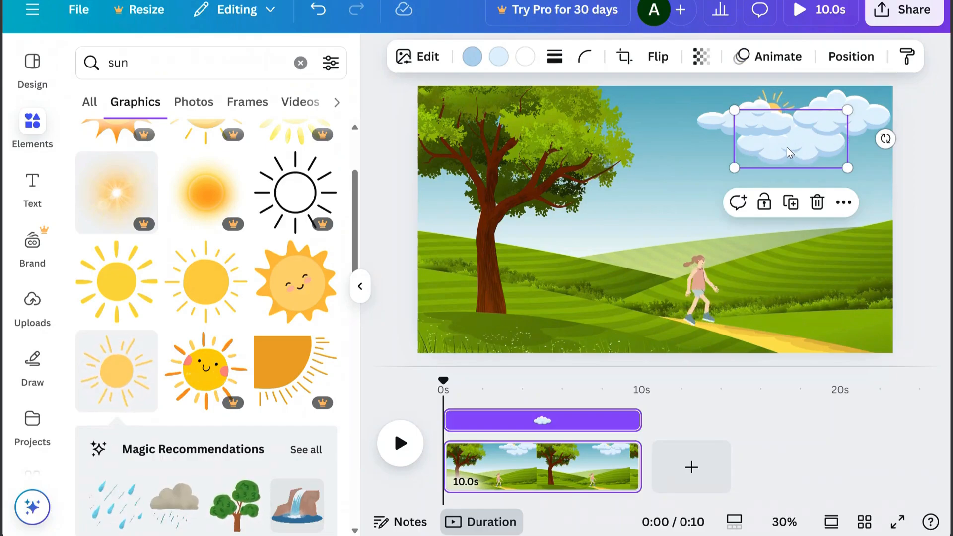
{"action": "left_click", "coordinate": [793, 58]}
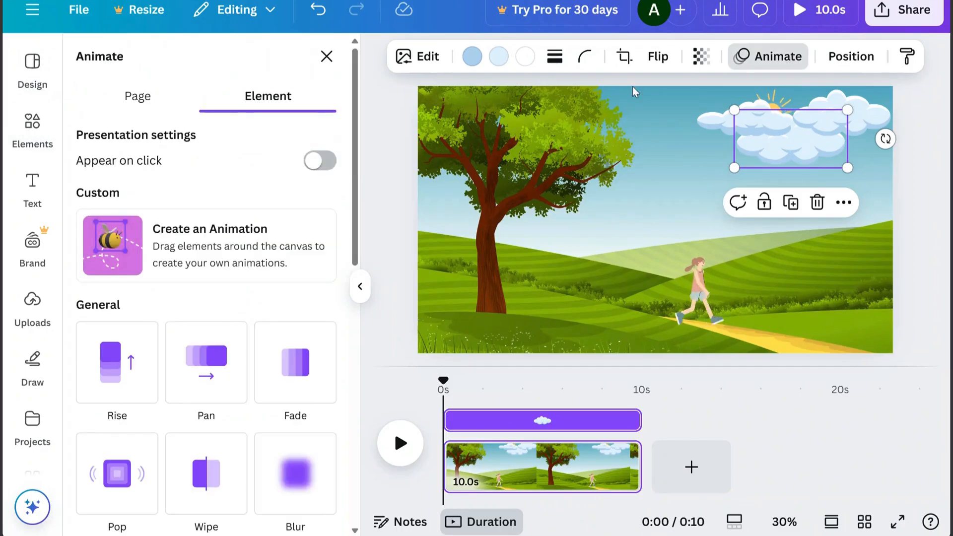
{"action": "left_click", "coordinate": [129, 253]}
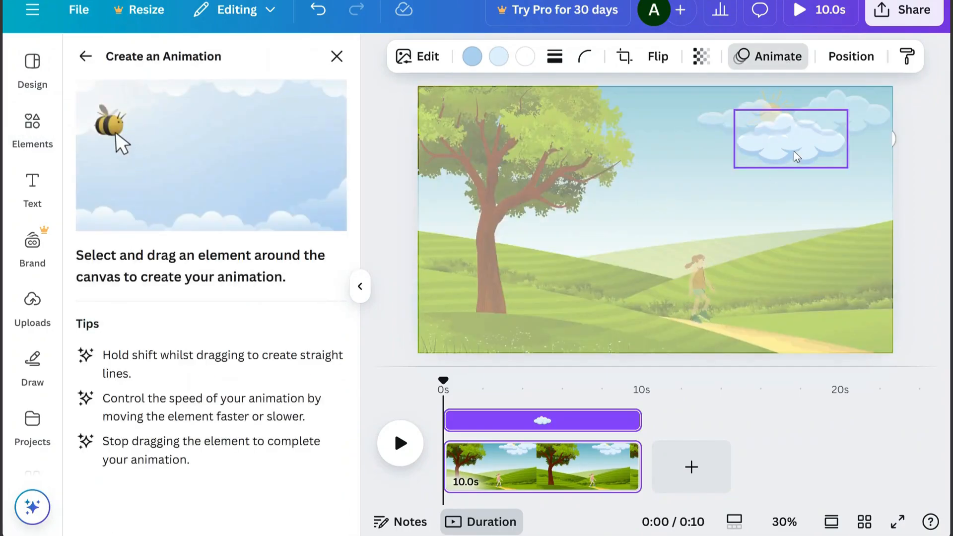
{"action": "mouse_move", "coordinate": [794, 150]}
{"action": "left_mouse_down"}
{"action": "mouse_move", "coordinate": [651, 130]}
{"action": "mouse_move", "coordinate": [639, 122]}
{"action": "mouse_move", "coordinate": [644, 109]}
{"action": "left_mouse_up"}
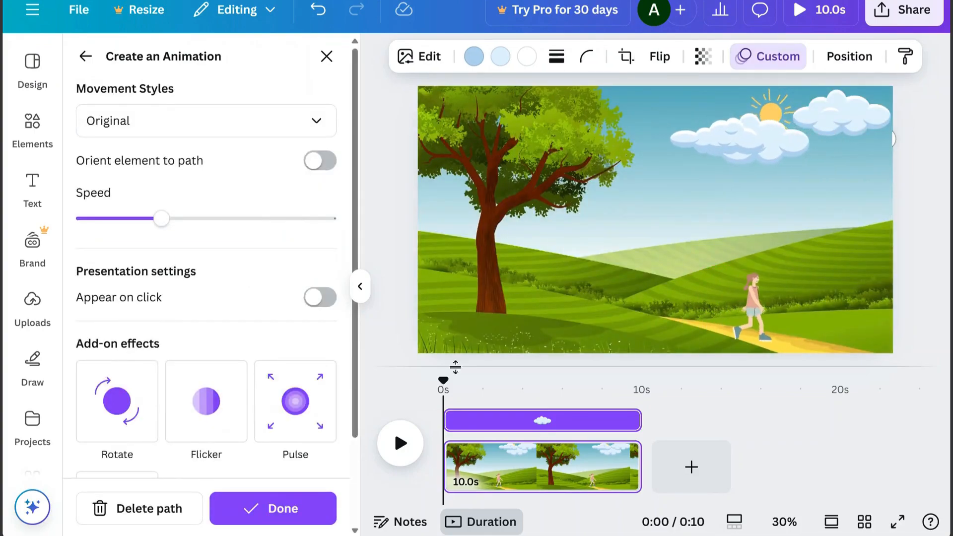
{"action": "left_click", "coordinate": [307, 510]}
Add a new blank page after the first scene and search the graphics for "landscape"
{"action": "left_click", "coordinate": [694, 482]}
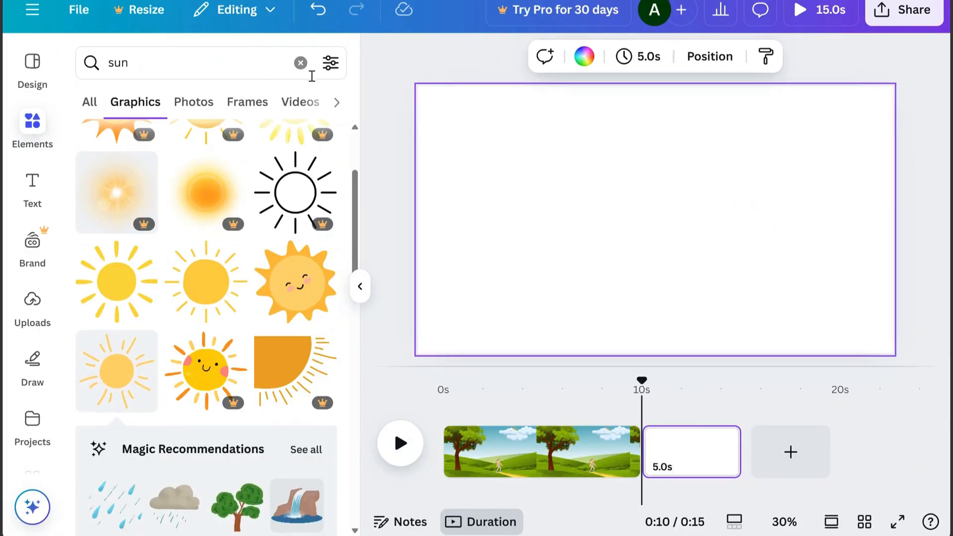
{"action": "left_click_drag", "start_coordinate": [167, 74], "coordinate": [90, 73]}
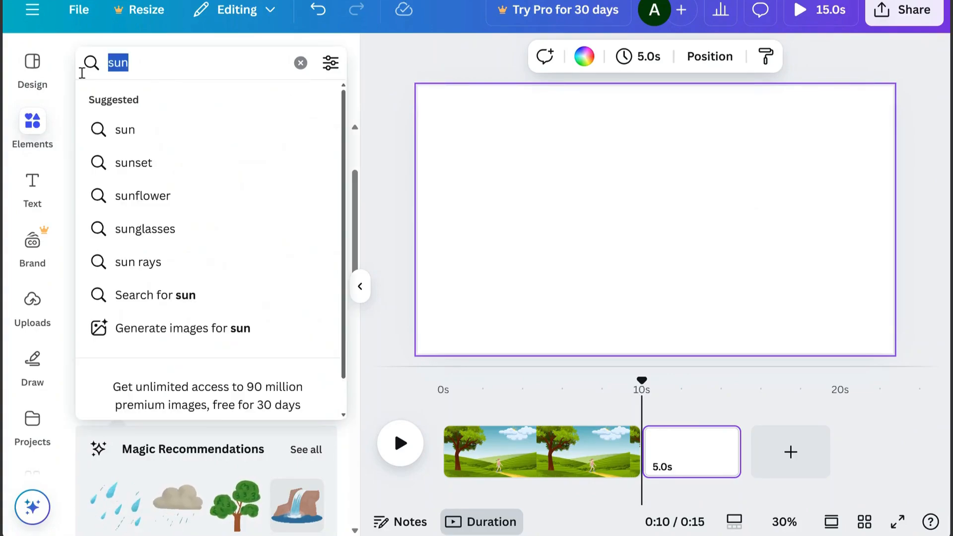
{"action": "key", "text": "BackSpace"}
{"action": "type", "text": "landsc"}
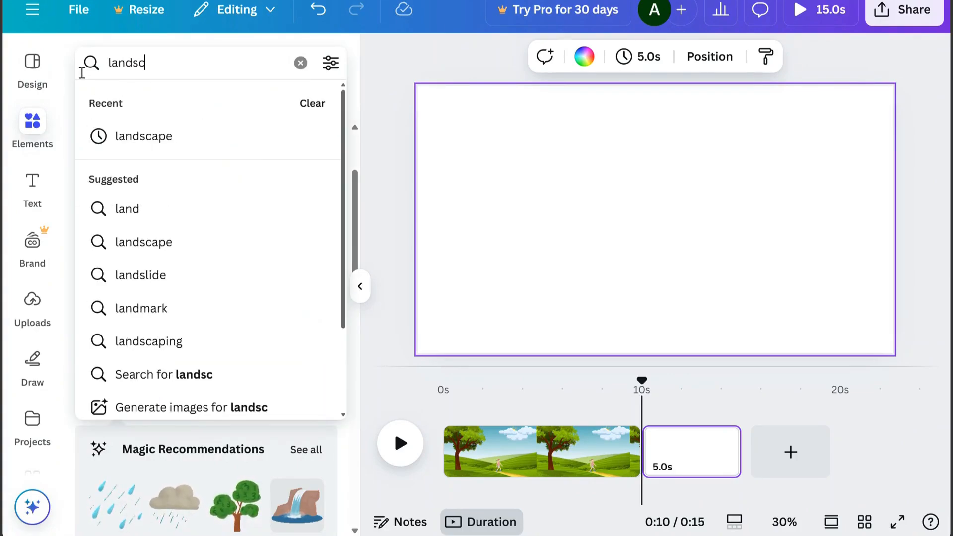
{"action": "type", "text": "ape"}
{"action": "key", "text": "Return"}
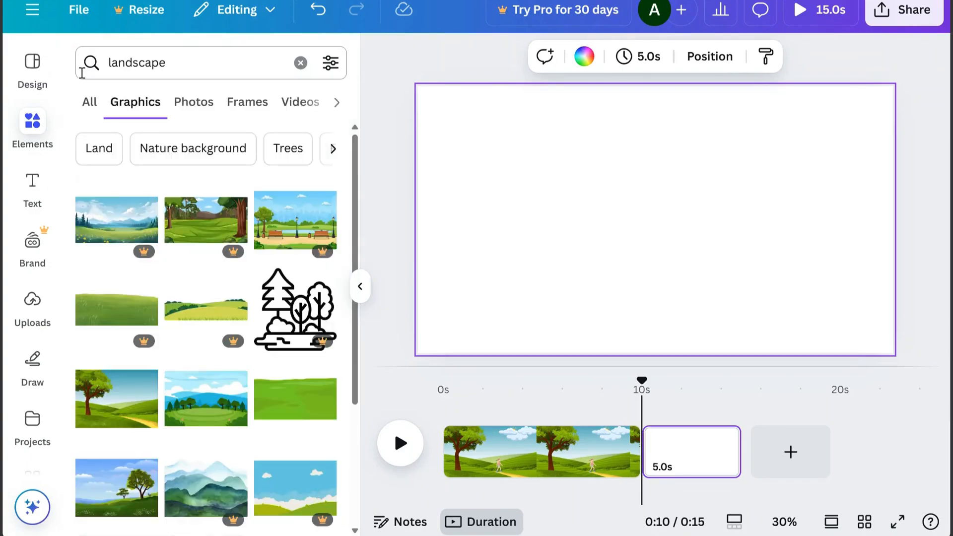
Add the snowy blue forest landscape, and from its full recommendations add the winter landscape with the cabin and deer
{"action": "left_click_drag", "start_coordinate": [356, 211], "coordinate": [356, 274]}
{"action": "left_click_drag", "start_coordinate": [356, 300], "coordinate": [353, 364]}
{"action": "left_click", "coordinate": [309, 323]}
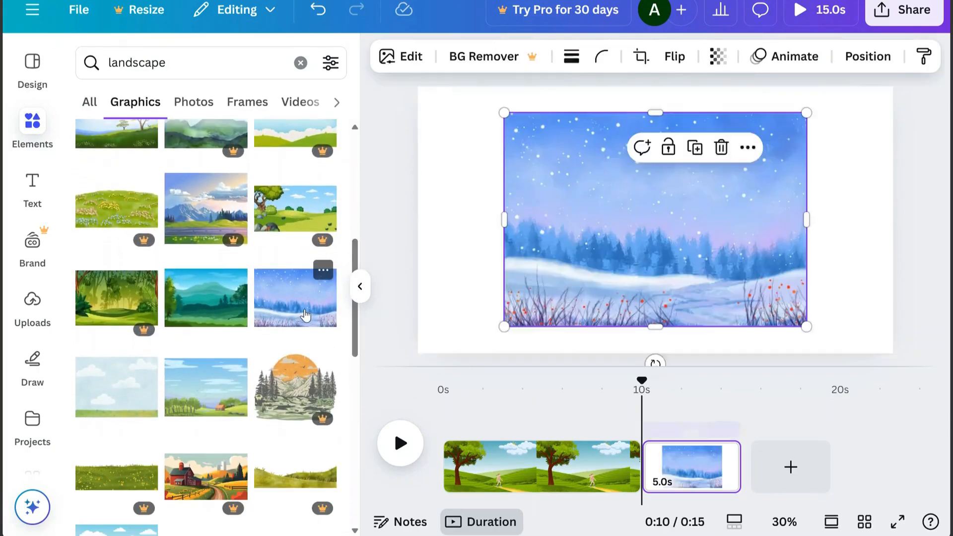
{"action": "left_click", "coordinate": [305, 377]}
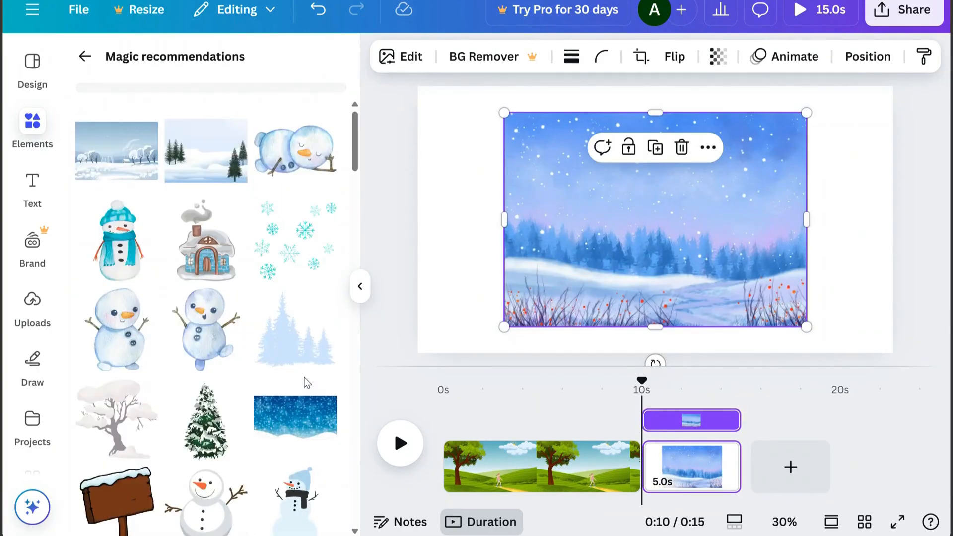
{"action": "left_click_drag", "start_coordinate": [358, 122], "coordinate": [373, 296]}
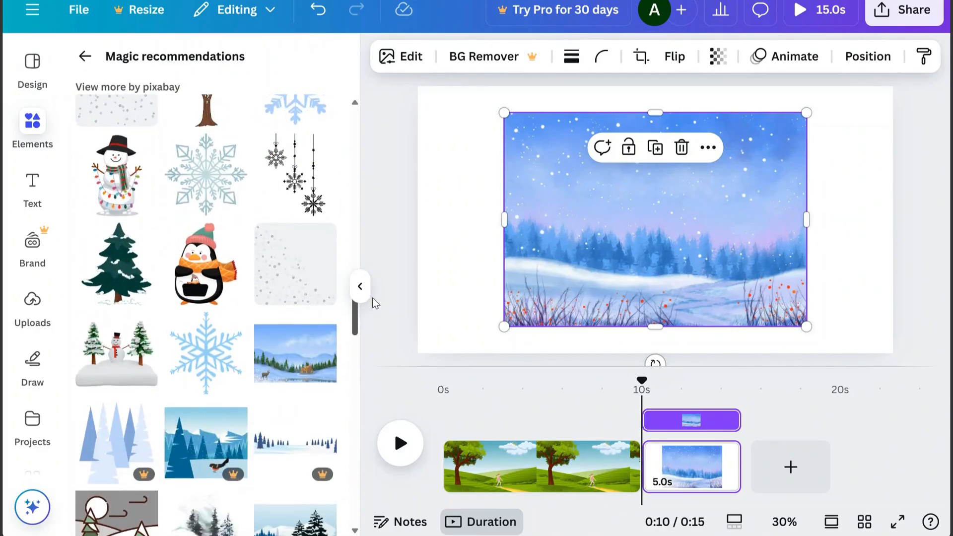
{"action": "left_click", "coordinate": [316, 361]}
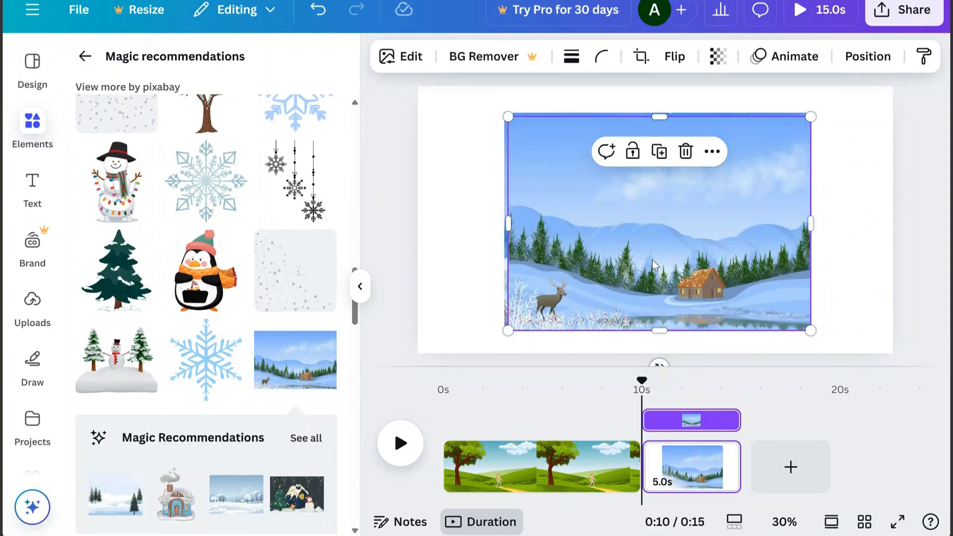
Move the cabin landscape aside and delete the snowy blue forest landscape behind it
{"action": "left_click_drag", "start_coordinate": [653, 266], "coordinate": [616, 337]}
{"action": "left_click", "coordinate": [726, 166]}
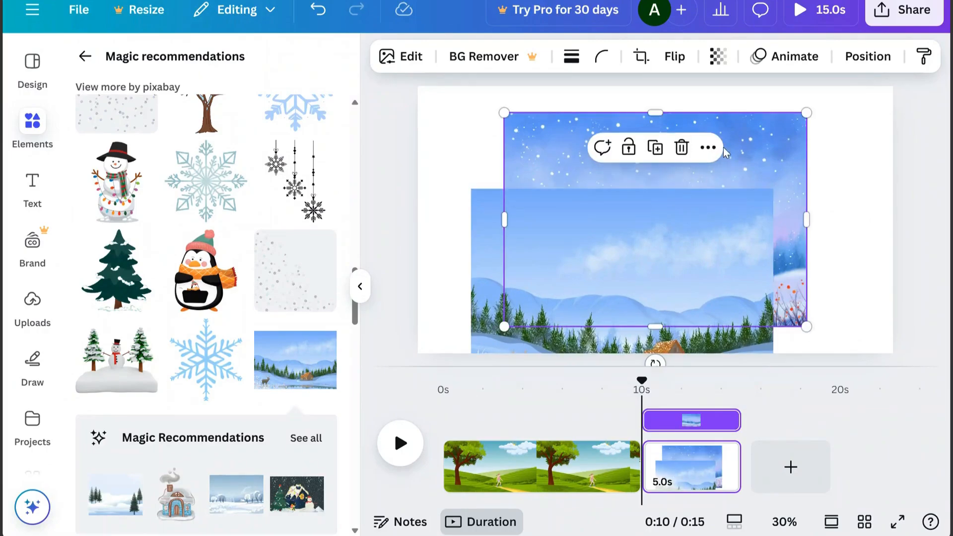
{"action": "left_click", "coordinate": [681, 148]}
Move the cabin landscape to the page's upper-left corner, then crop and resize it to fill the whole page
{"action": "left_click_drag", "start_coordinate": [665, 211], "coordinate": [607, 146]}
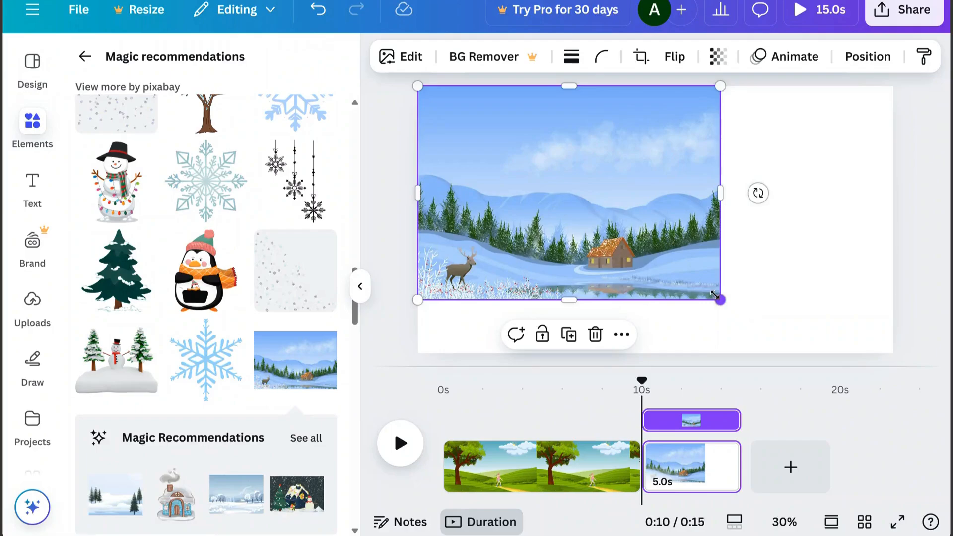
{"action": "left_click_drag", "start_coordinate": [720, 299], "coordinate": [800, 328]}
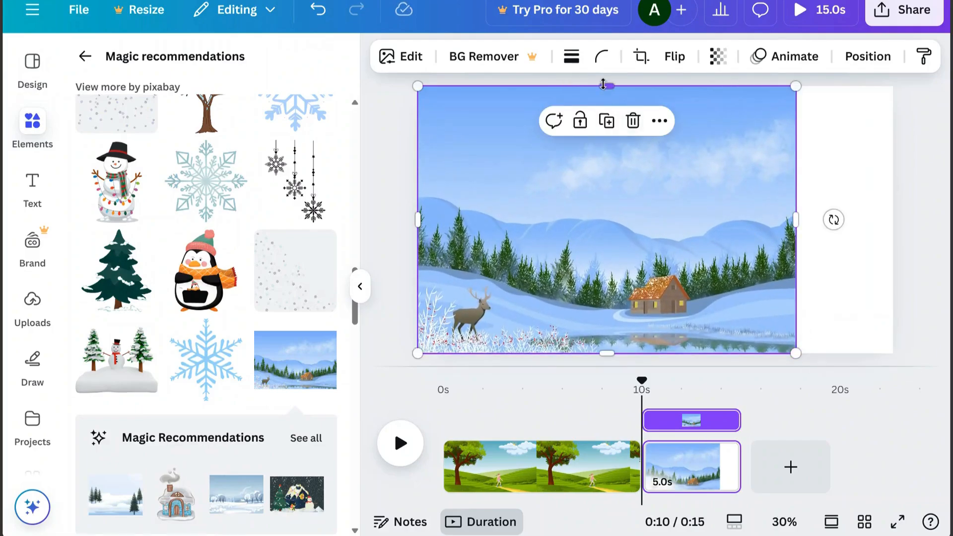
{"action": "left_click_drag", "start_coordinate": [603, 84], "coordinate": [610, 128]}
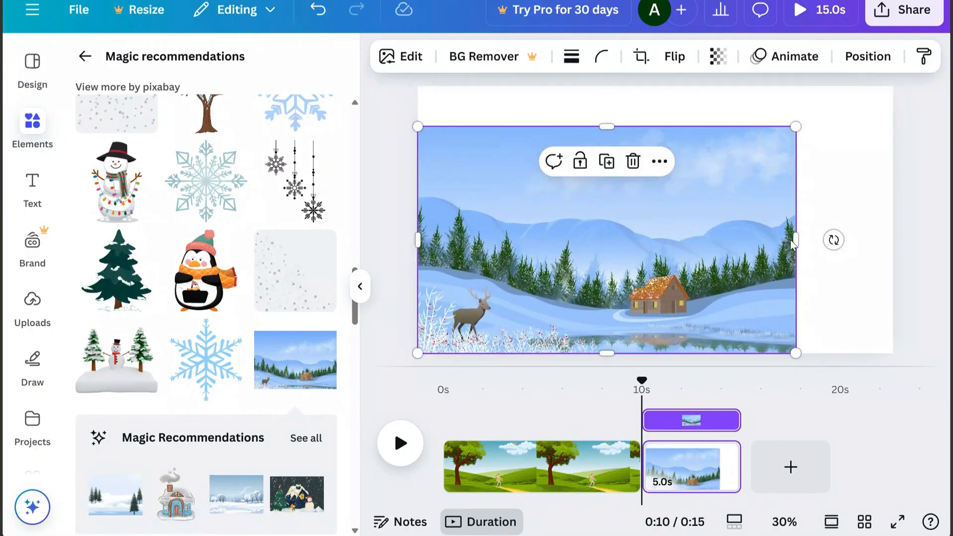
{"action": "left_click_drag", "start_coordinate": [795, 242], "coordinate": [893, 241]}
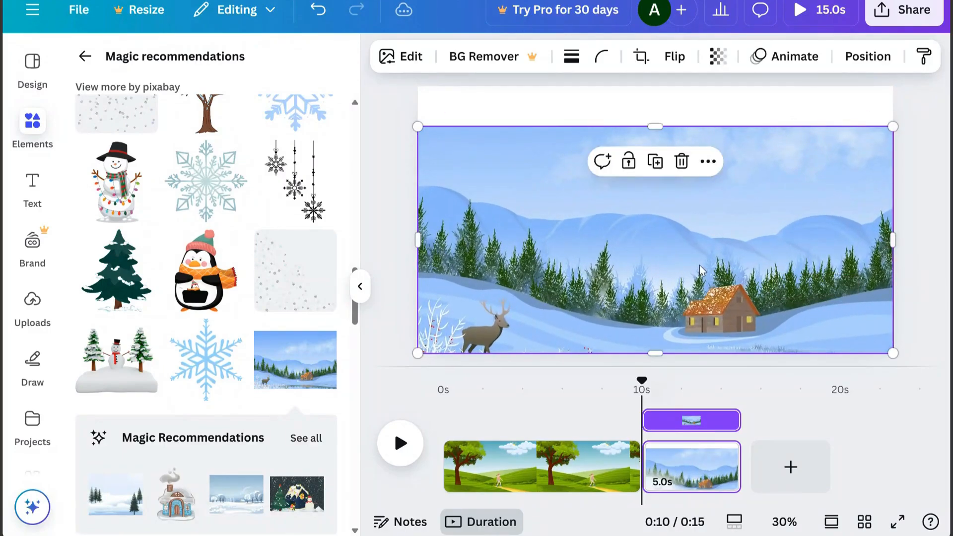
{"action": "left_click_drag", "start_coordinate": [701, 270], "coordinate": [700, 231]}
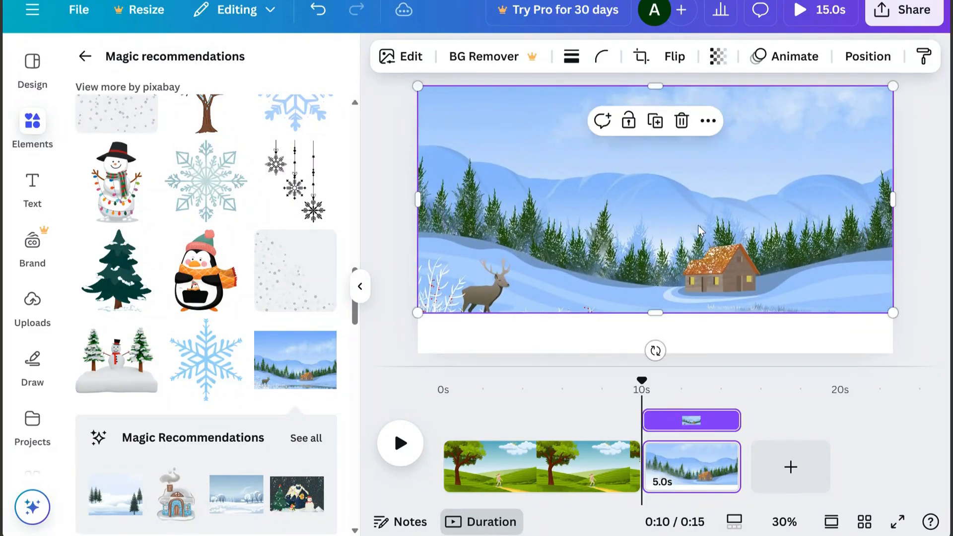
{"action": "left_click_drag", "start_coordinate": [655, 313], "coordinate": [662, 354]}
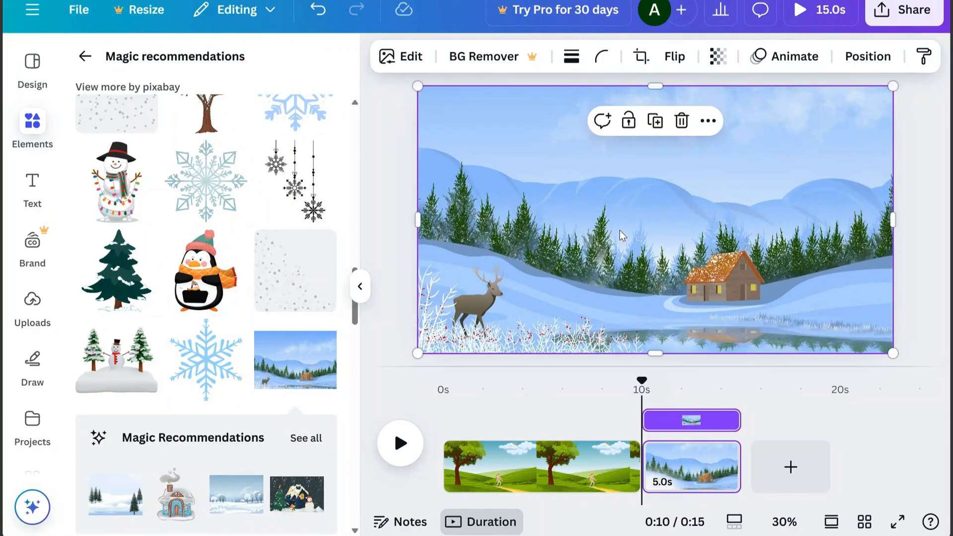
Search the graphics for "ice skating" and add the skating bear with the red hat and blue sweater
{"action": "left_click", "coordinate": [82, 64]}
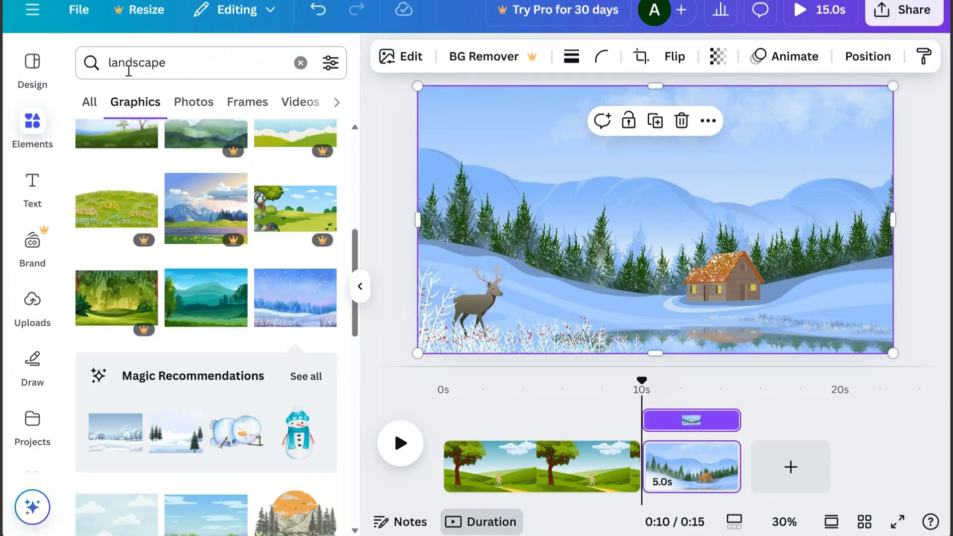
{"action": "left_click", "coordinate": [88, 63]}
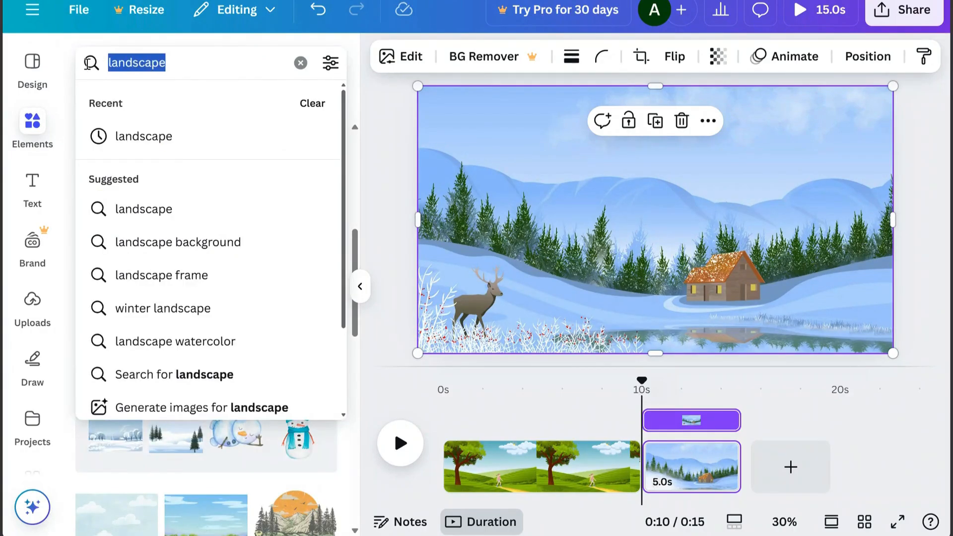
{"action": "type", "text": "ice"}
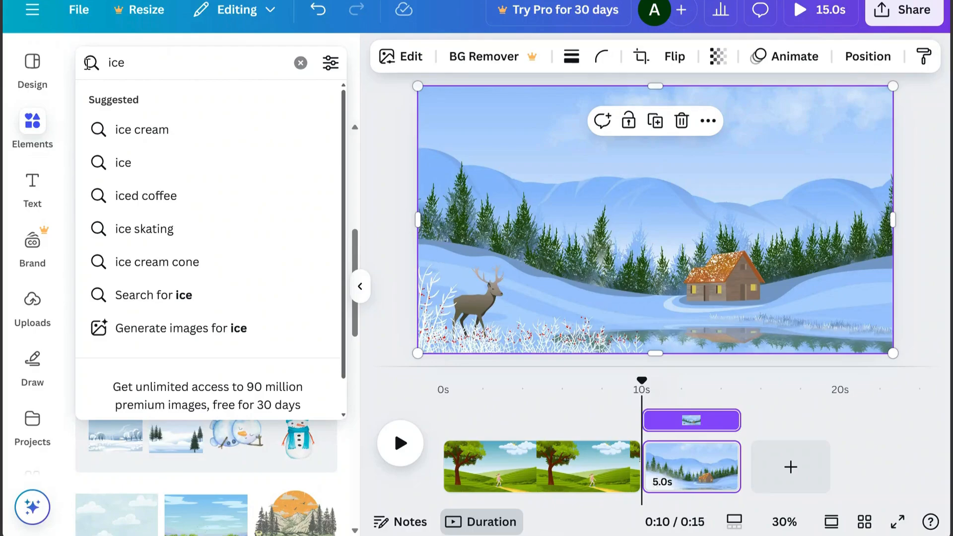
{"action": "type", "text": " skating"}
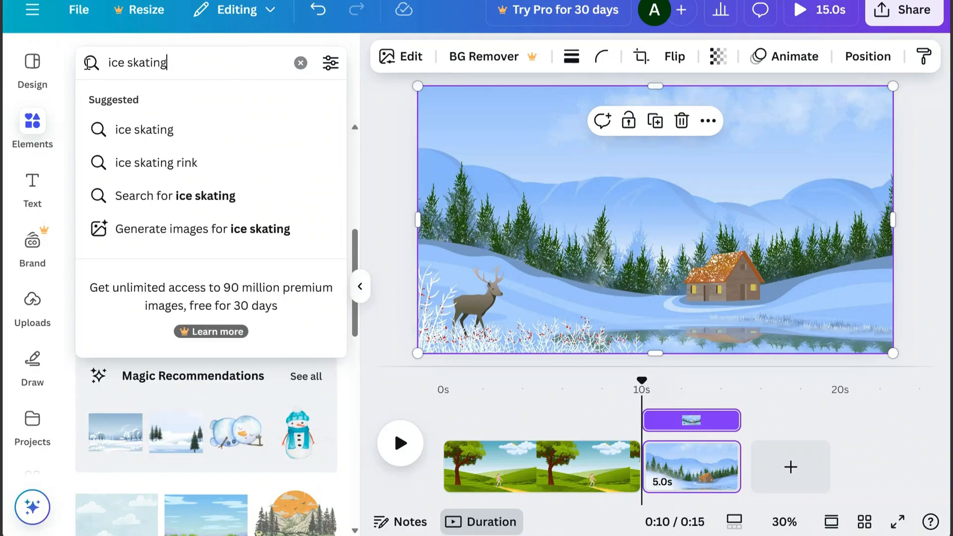
{"action": "key", "text": "Return"}
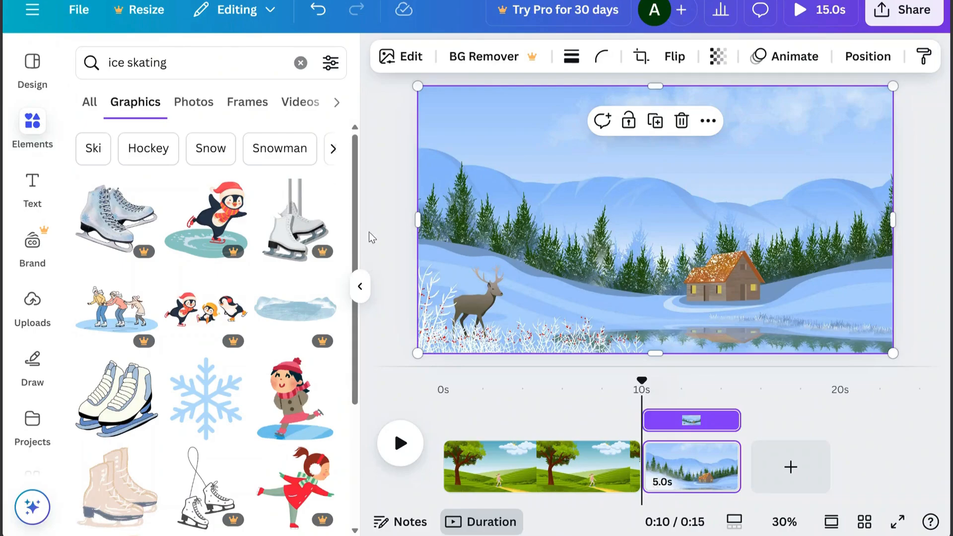
{"action": "left_click_drag", "start_coordinate": [354, 208], "coordinate": [364, 431]}
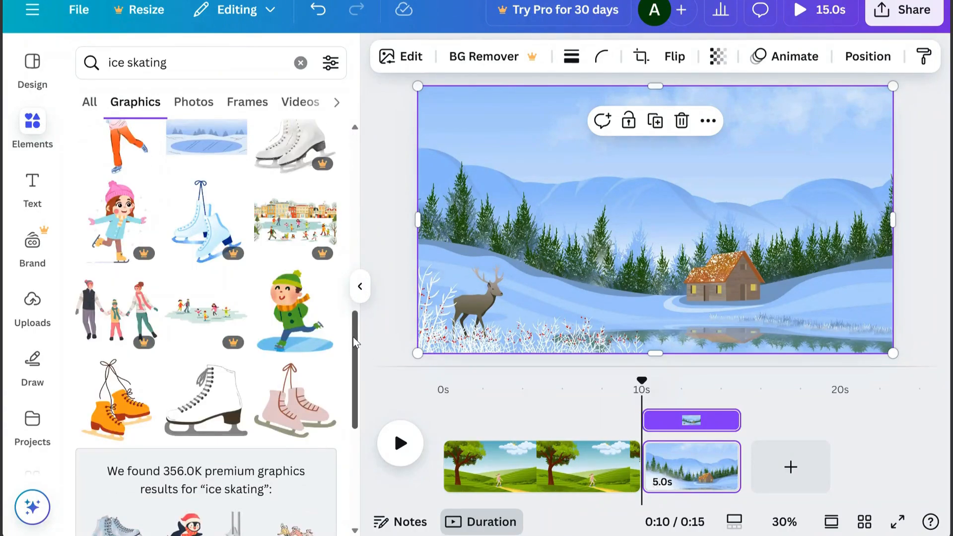
{"action": "left_click_drag", "start_coordinate": [353, 336], "coordinate": [375, 484]}
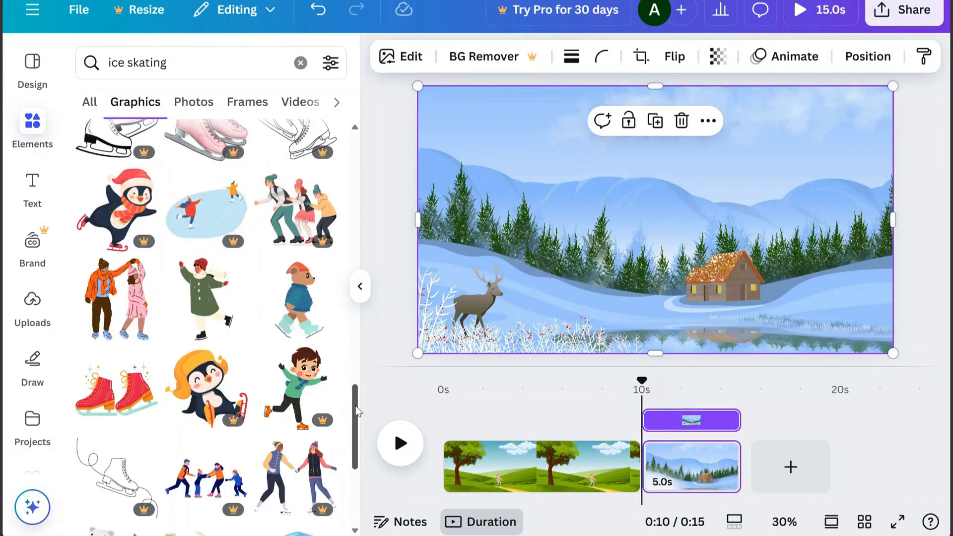
{"action": "left_click", "coordinate": [305, 309]}
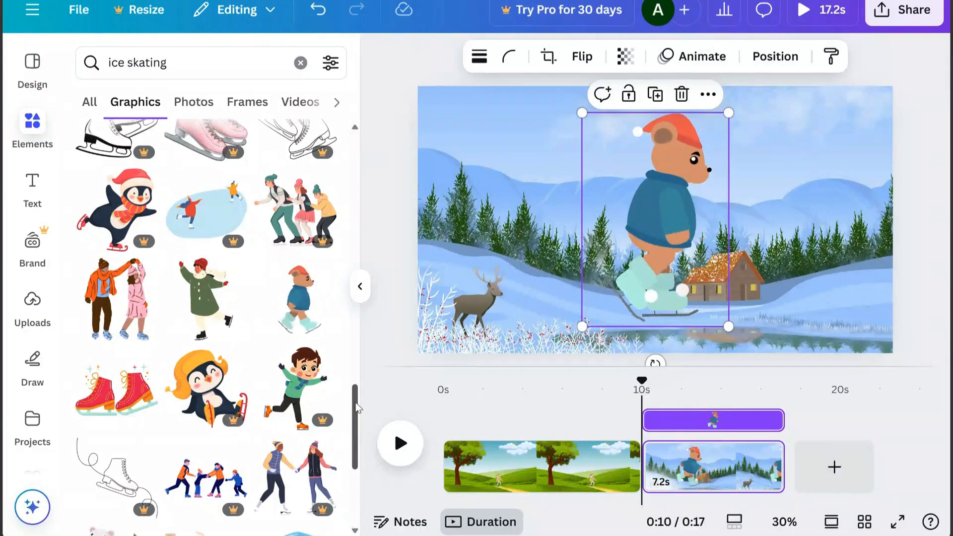
Add the skating crocodile with the red hat and scarf from the same results and move it off the bear, over the deer
{"action": "scroll", "coordinate": [359, 418], "scroll_direction": "down", "scroll_amount": 5}
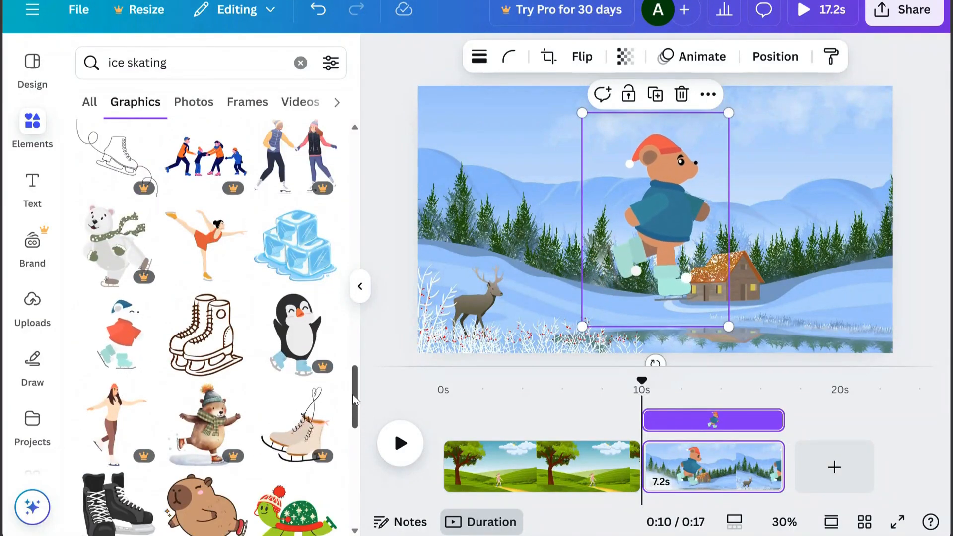
{"action": "left_click_drag", "start_coordinate": [352, 394], "coordinate": [367, 454]}
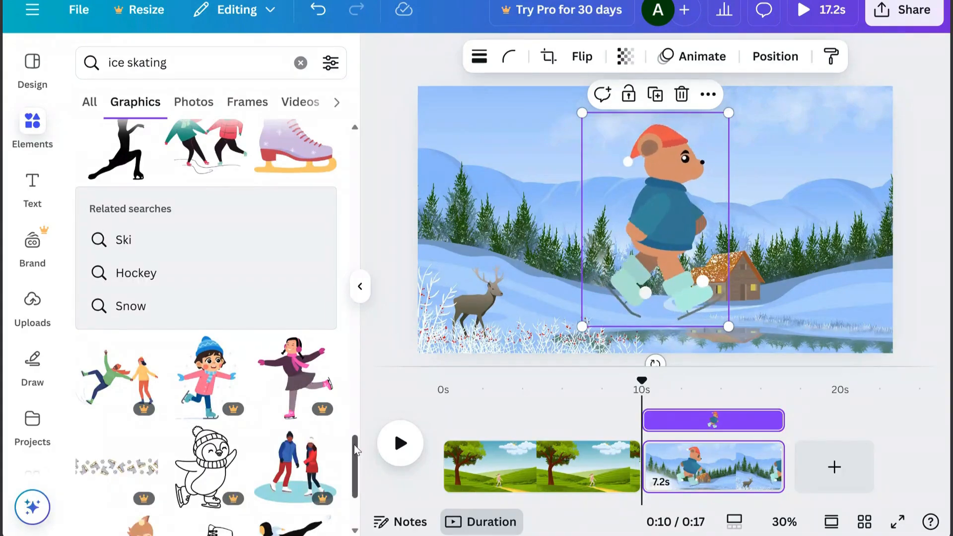
{"action": "scroll", "coordinate": [353, 444], "scroll_direction": "down", "scroll_amount": 4}
{"action": "scroll", "coordinate": [359, 476], "scroll_direction": "down", "scroll_amount": 6}
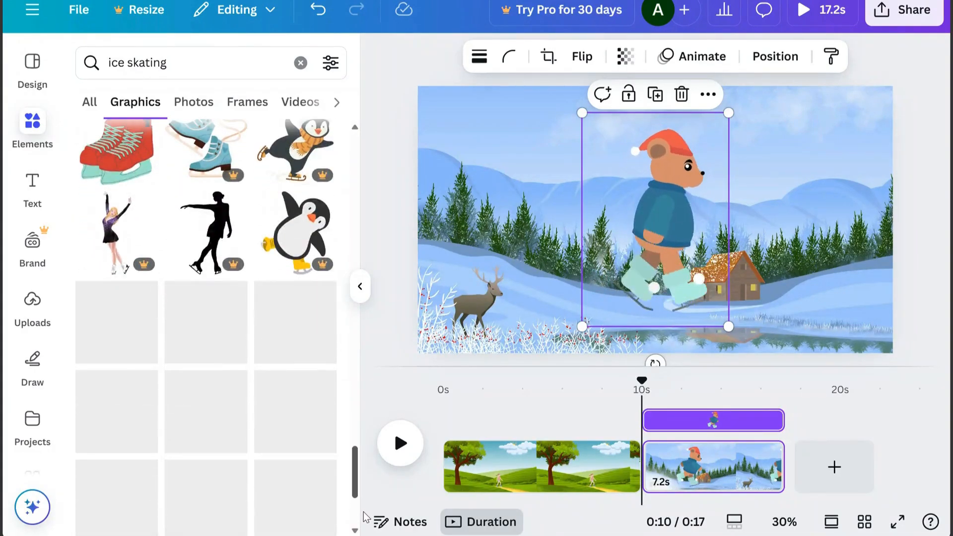
{"action": "scroll", "coordinate": [354, 454], "scroll_direction": "down", "scroll_amount": 5}
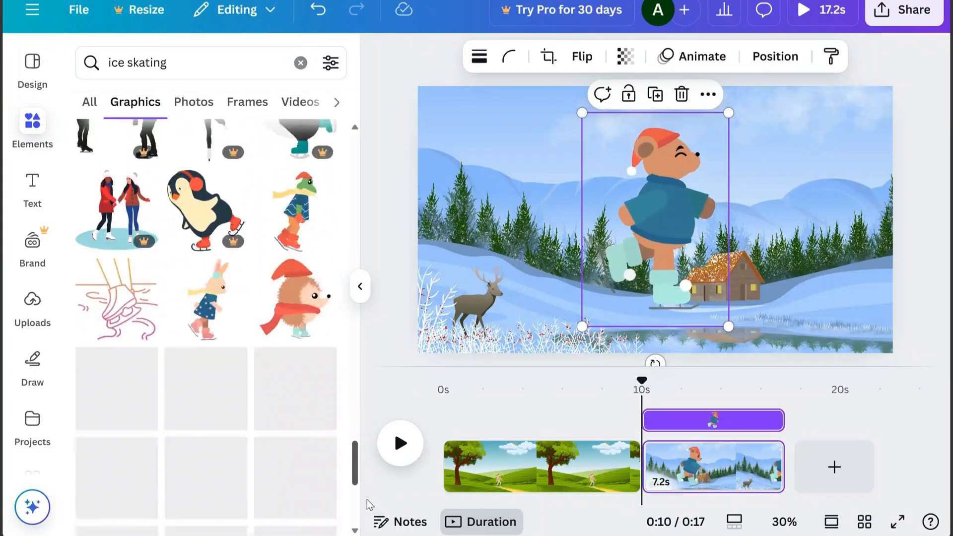
{"action": "scroll", "coordinate": [361, 479], "scroll_direction": "down", "scroll_amount": 4}
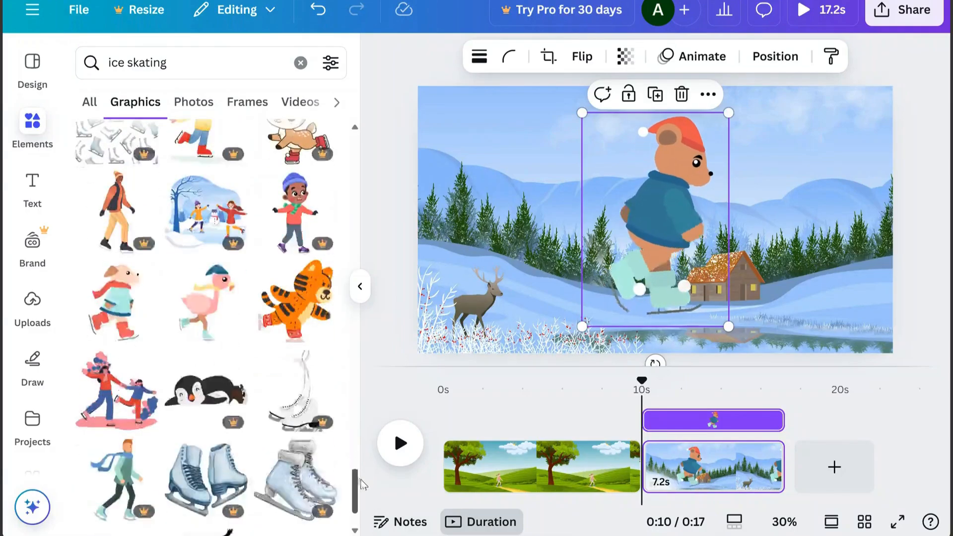
{"action": "scroll", "coordinate": [356, 461], "scroll_direction": "down", "scroll_amount": 5}
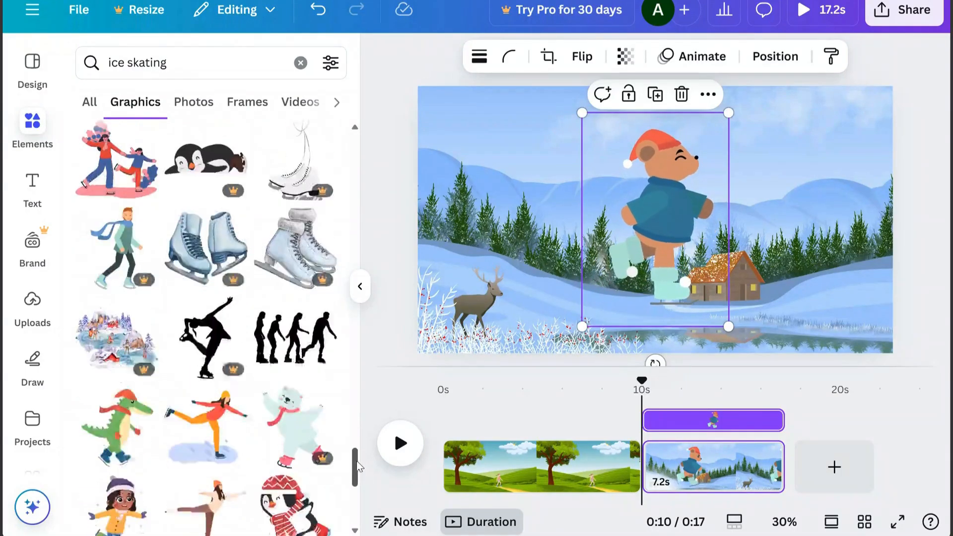
{"action": "left_click", "coordinate": [116, 238]}
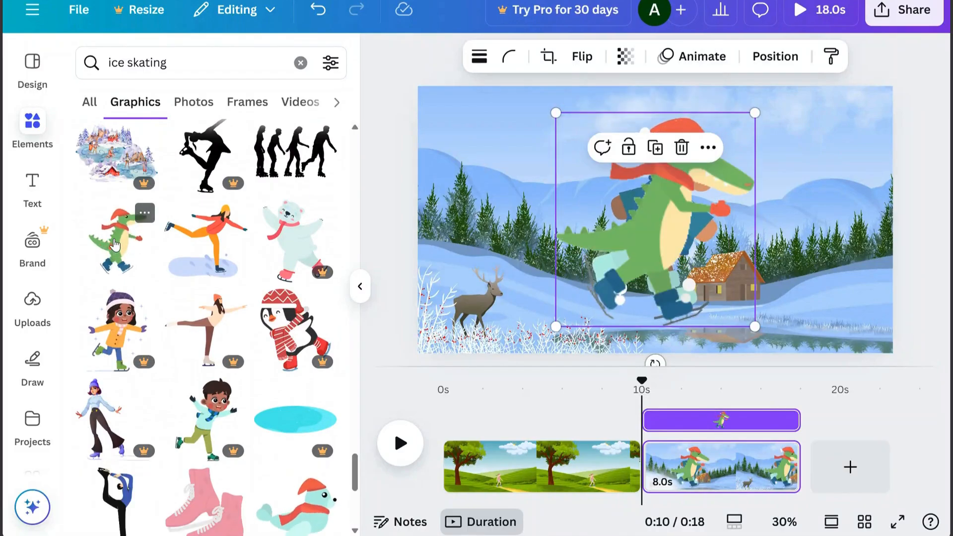
{"action": "left_click_drag", "start_coordinate": [627, 223], "coordinate": [496, 219]}
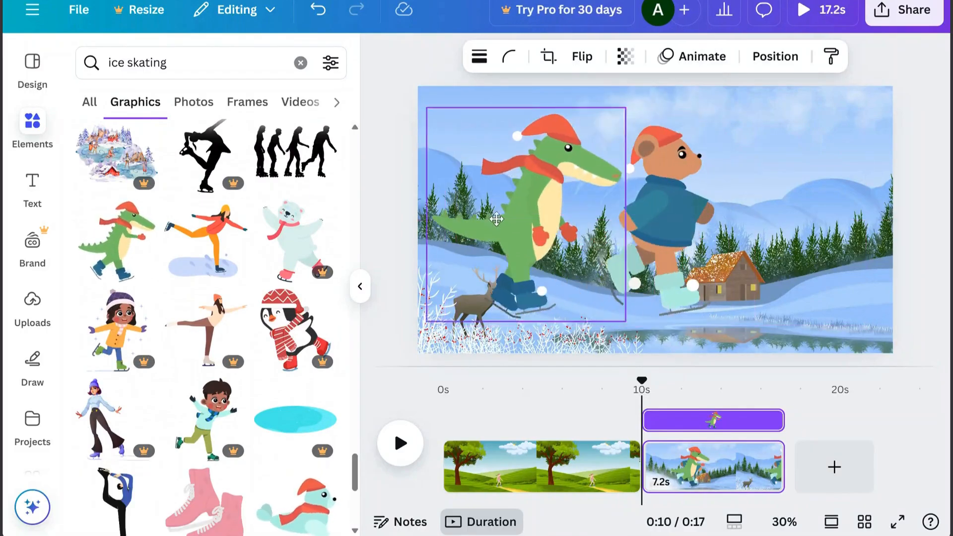
Shrink the bear and the crocodile to small figures and bring the crocodile next to the bear by the pond
{"action": "left_click", "coordinate": [690, 195]}
{"action": "left_click_drag", "start_coordinate": [727, 114], "coordinate": [632, 253]}
{"action": "left_click", "coordinate": [523, 162]}
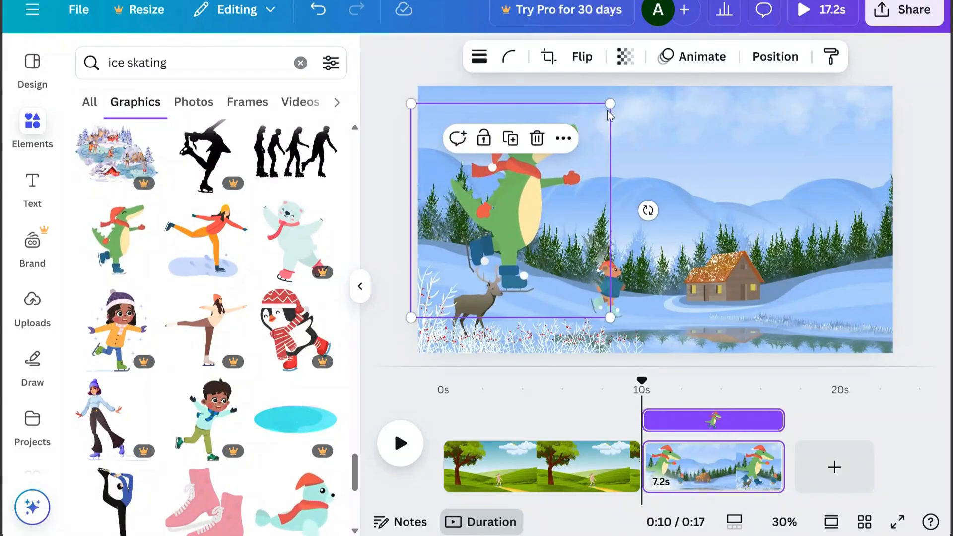
{"action": "left_click_drag", "start_coordinate": [610, 101], "coordinate": [492, 228]}
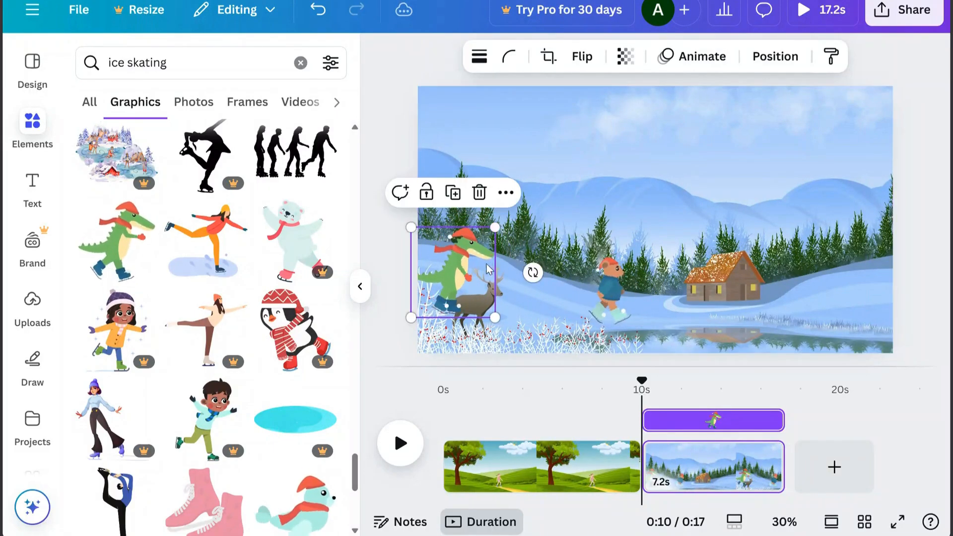
{"action": "left_click_drag", "start_coordinate": [467, 271], "coordinate": [646, 307]}
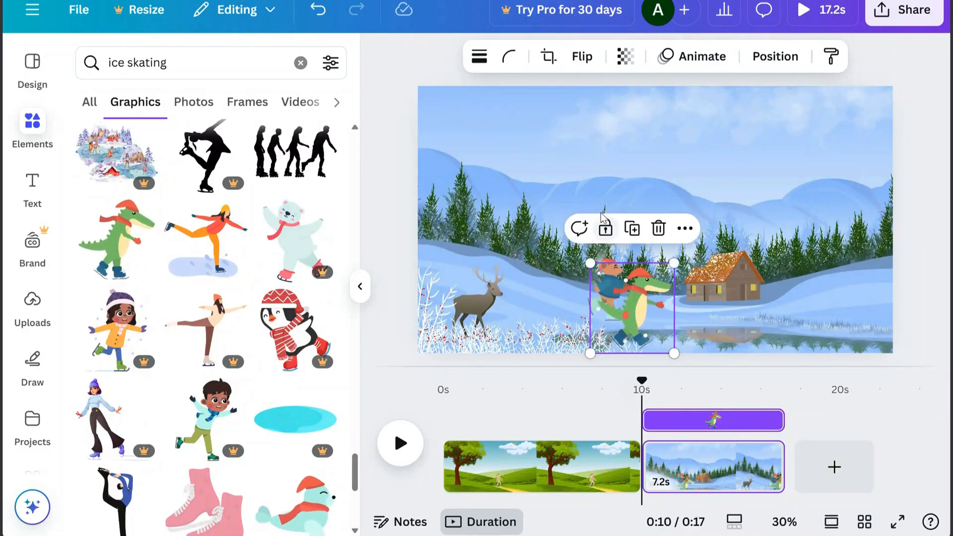
{"action": "left_click_drag", "start_coordinate": [674, 263], "coordinate": [661, 277]}
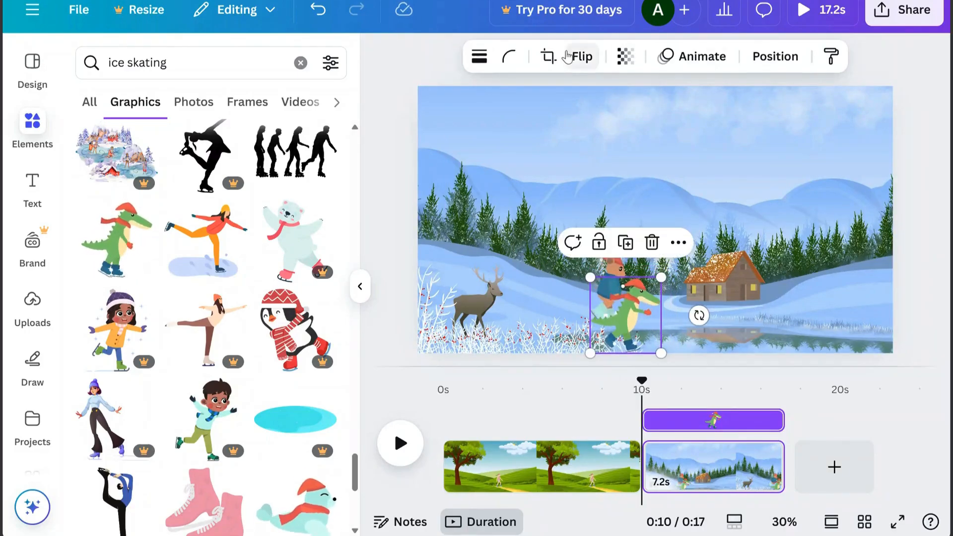
Flip the crocodile horizontally and place it and the bear facing each other at opposite ends of the pond
{"action": "left_click", "coordinate": [584, 59]}
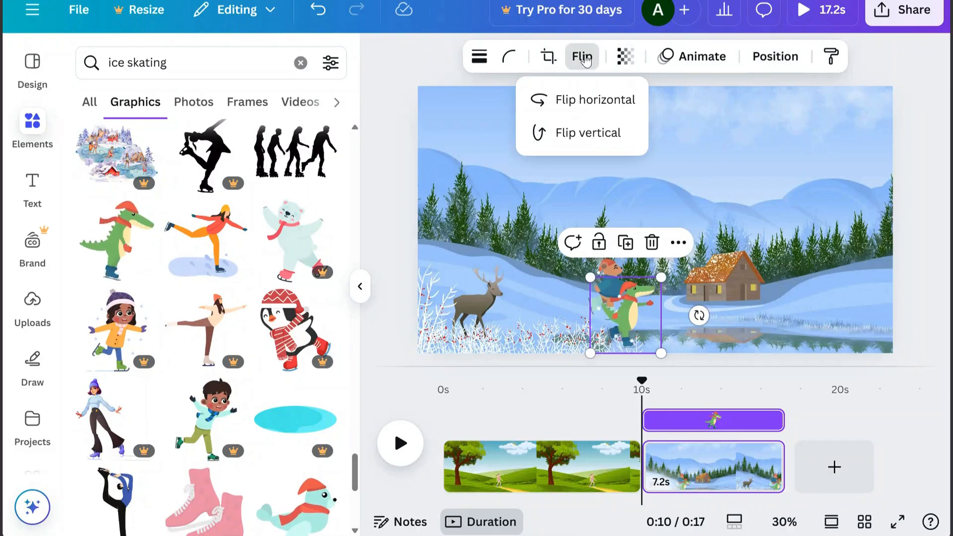
{"action": "left_click", "coordinate": [580, 107]}
{"action": "left_click_drag", "start_coordinate": [645, 313], "coordinate": [817, 305]}
{"action": "left_click_drag", "start_coordinate": [601, 293], "coordinate": [624, 323]}
{"action": "left_click", "coordinate": [536, 239]}
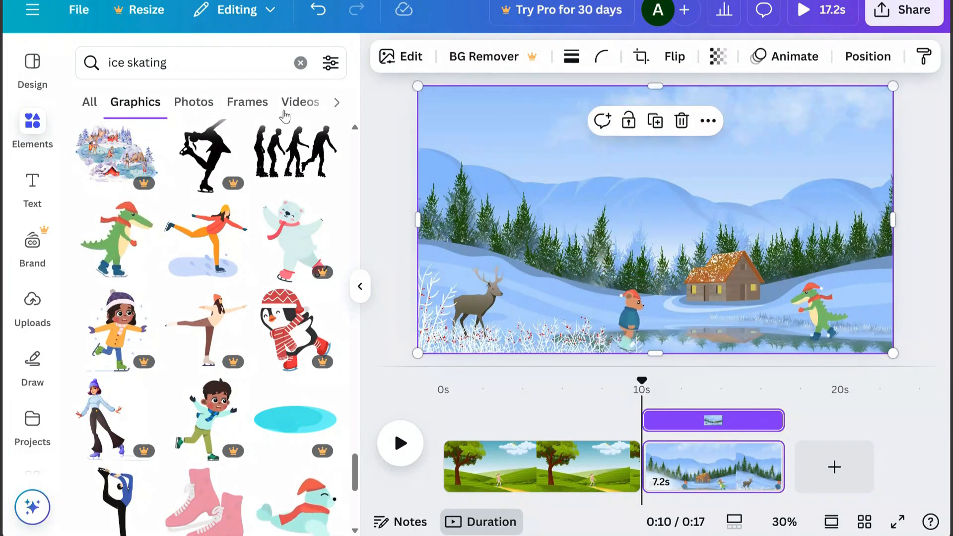
Search the elements for "shapes" and show only the Shapes category
{"action": "left_click", "coordinate": [183, 67]}
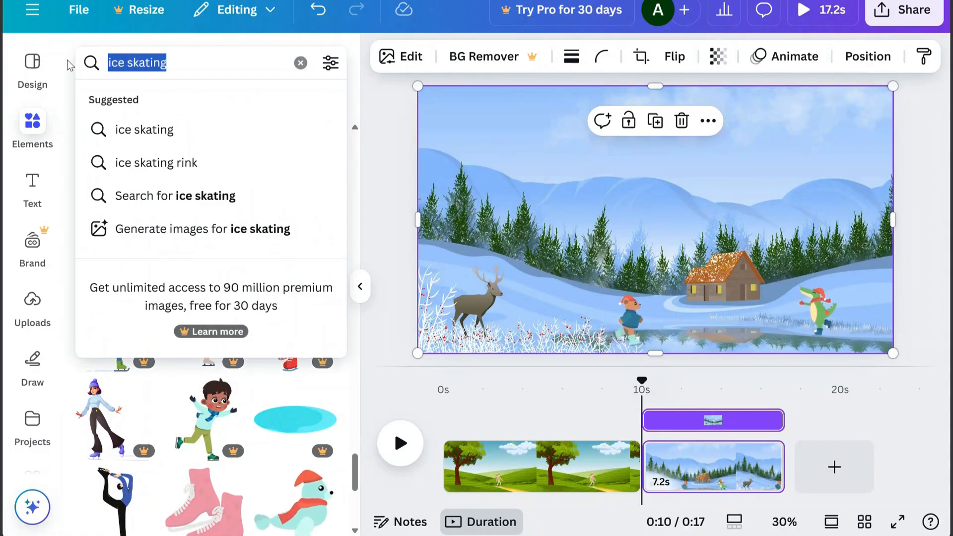
{"action": "type", "text": "shapes"}
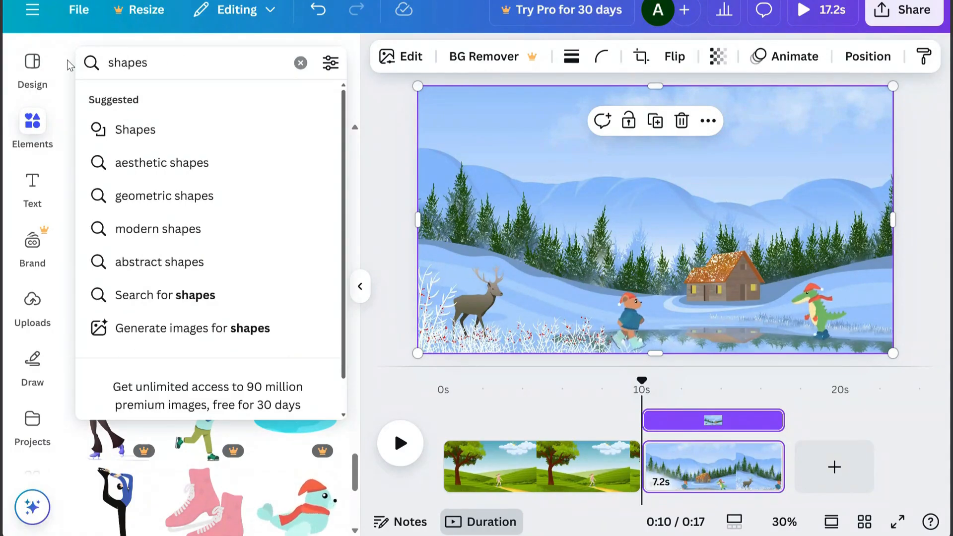
{"action": "key", "text": "Return"}
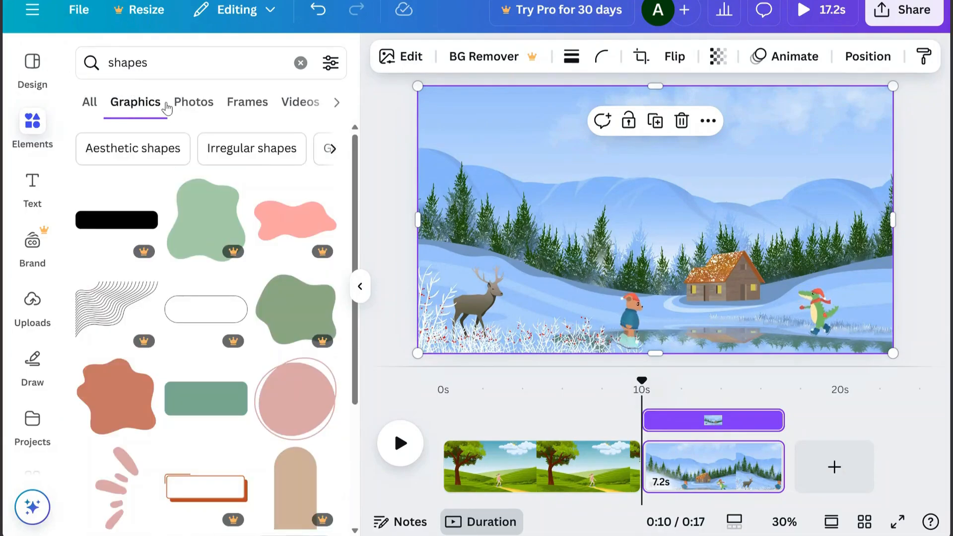
{"action": "left_click", "coordinate": [337, 105]}
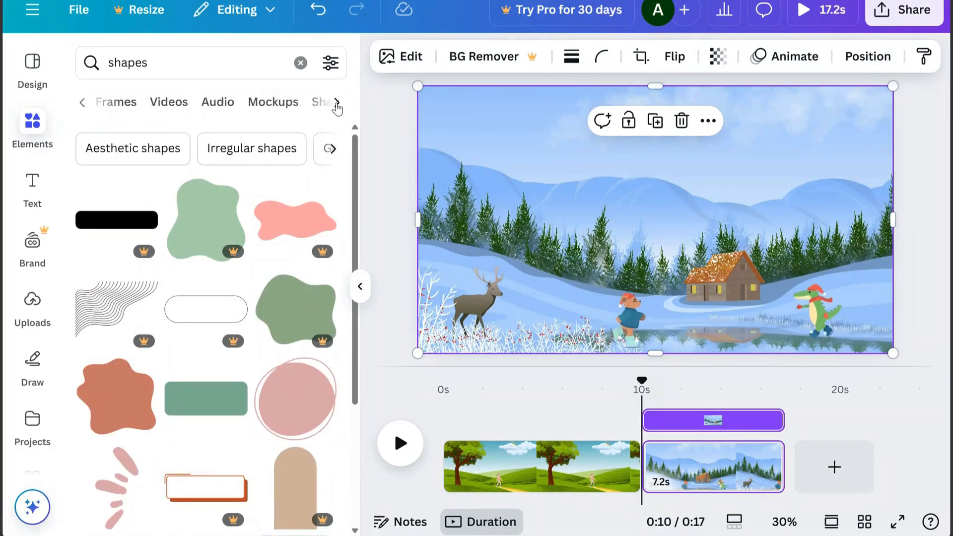
{"action": "left_click", "coordinate": [320, 103]}
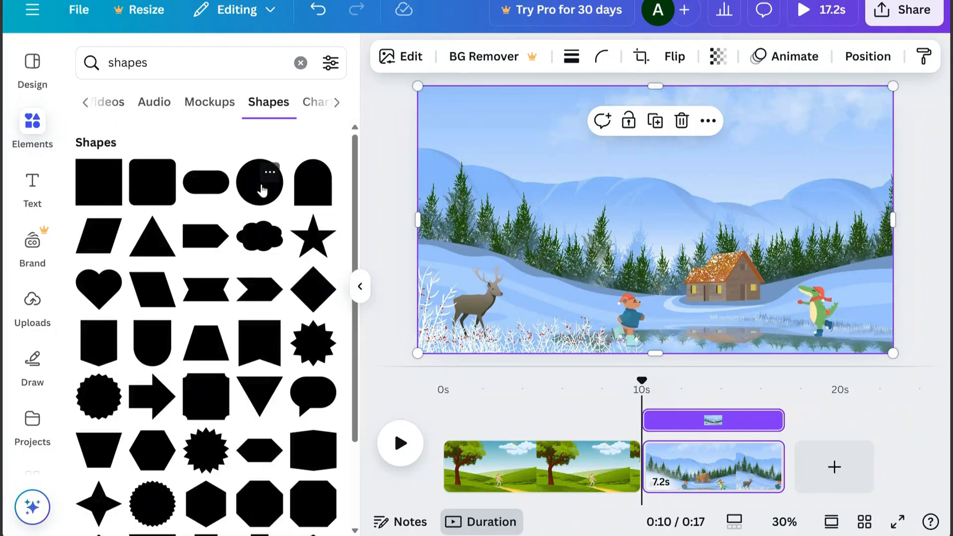
Add a circle to the winter scene and stretch it into a wide, flat ellipse above the skaters
{"action": "left_click", "coordinate": [262, 190]}
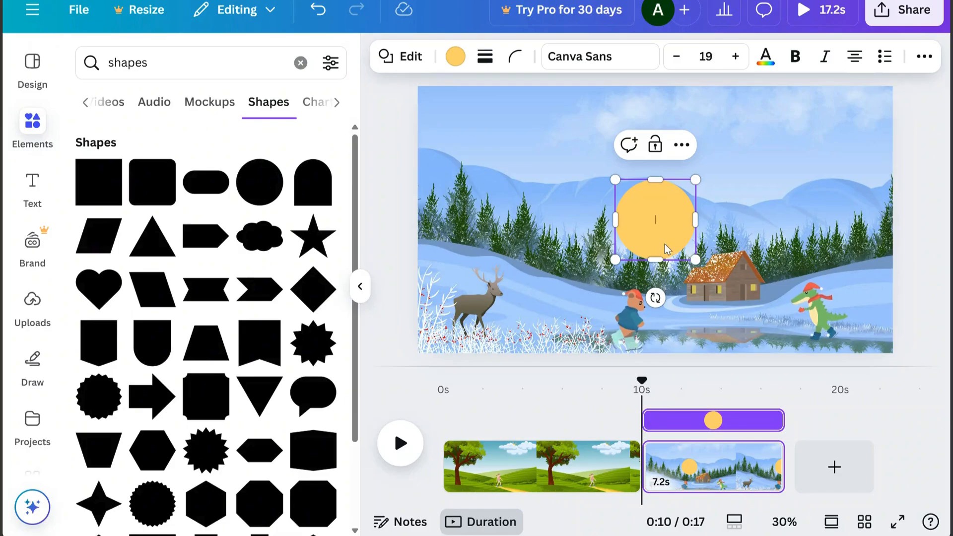
{"action": "left_click_drag", "start_coordinate": [654, 183], "coordinate": [655, 221]}
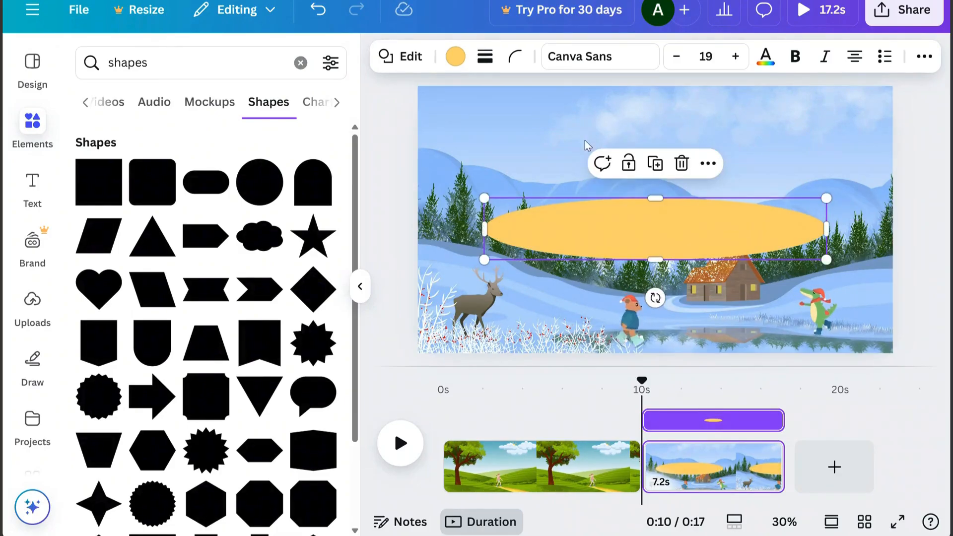
Recolor the ellipse to light blue #b6d5f0 and move it over the pond at the skaters' feet
{"action": "left_click", "coordinate": [455, 56]}
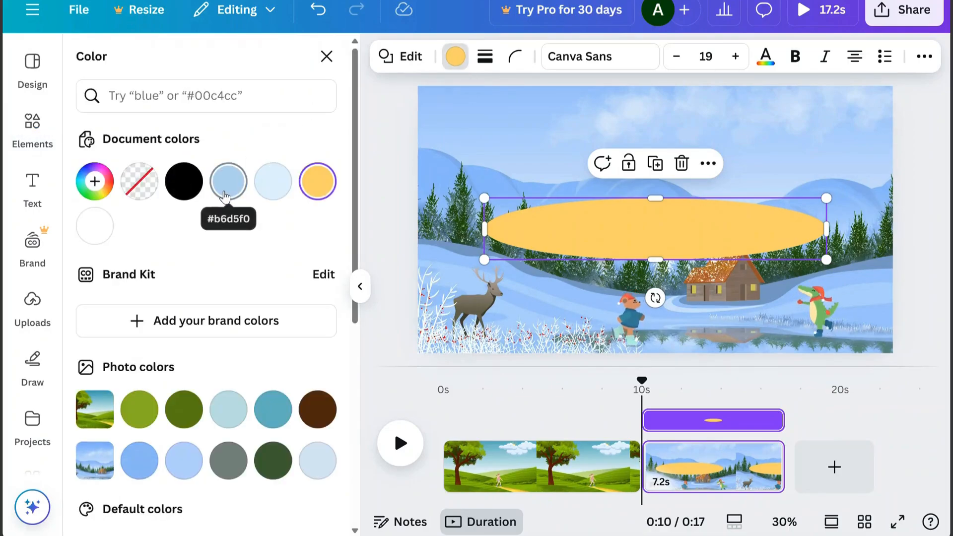
{"action": "left_click", "coordinate": [229, 180]}
{"action": "left_click_drag", "start_coordinate": [676, 243], "coordinate": [759, 343]}
Reorder the layers so the bear and the crocodile are both above the blue ellipse
{"action": "left_click", "coordinate": [640, 309]}
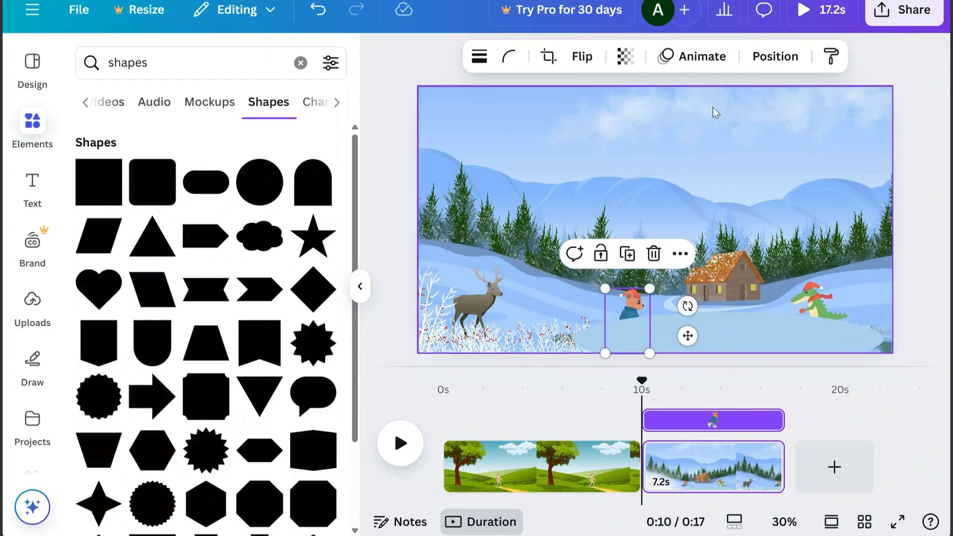
{"action": "left_click", "coordinate": [777, 59]}
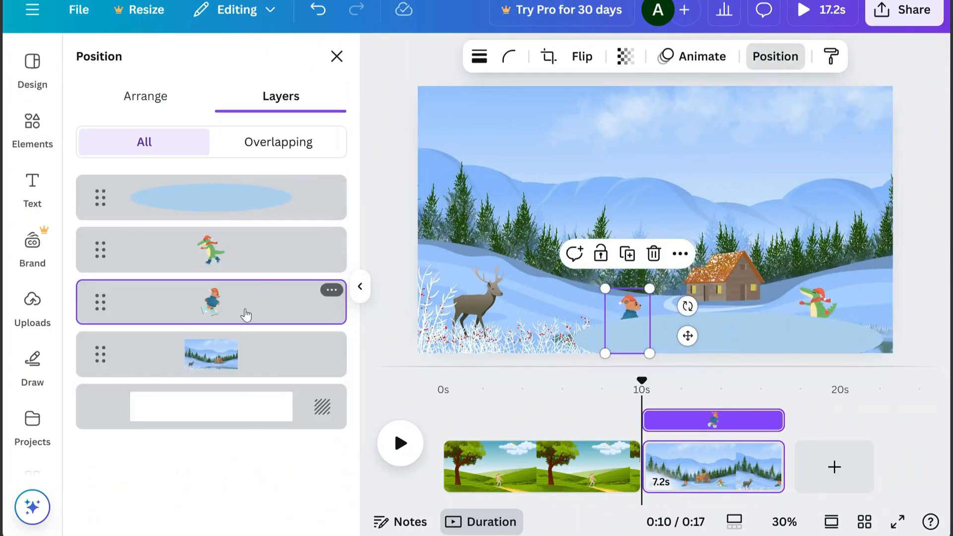
{"action": "left_click_drag", "start_coordinate": [244, 314], "coordinate": [247, 188]}
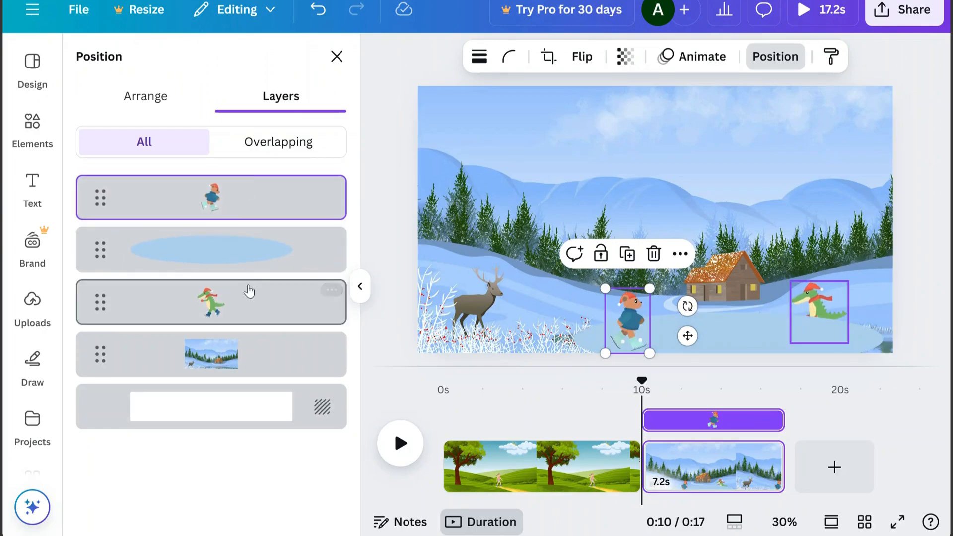
{"action": "left_click_drag", "start_coordinate": [249, 291], "coordinate": [261, 226]}
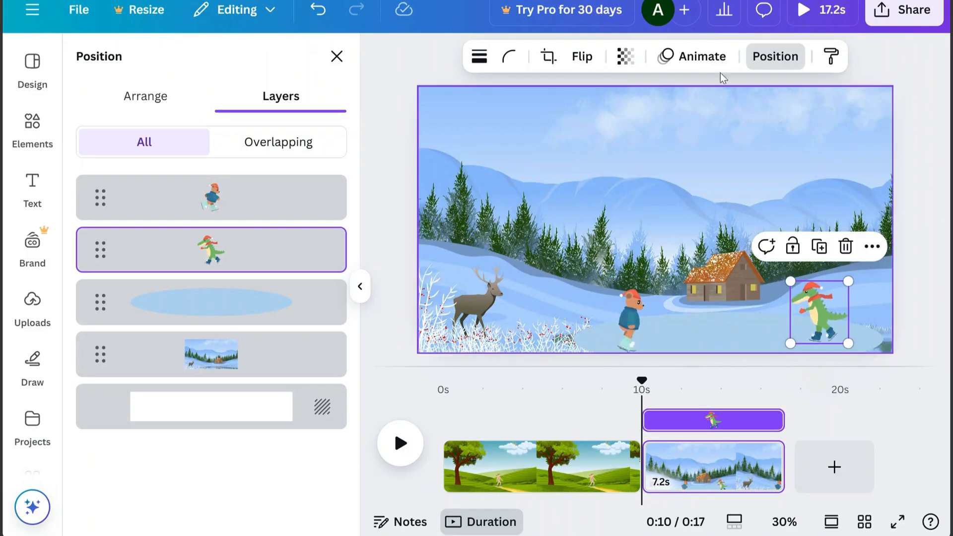
Create a custom animation that moves the crocodile along a looping skating path around the pond
{"action": "left_click", "coordinate": [700, 58]}
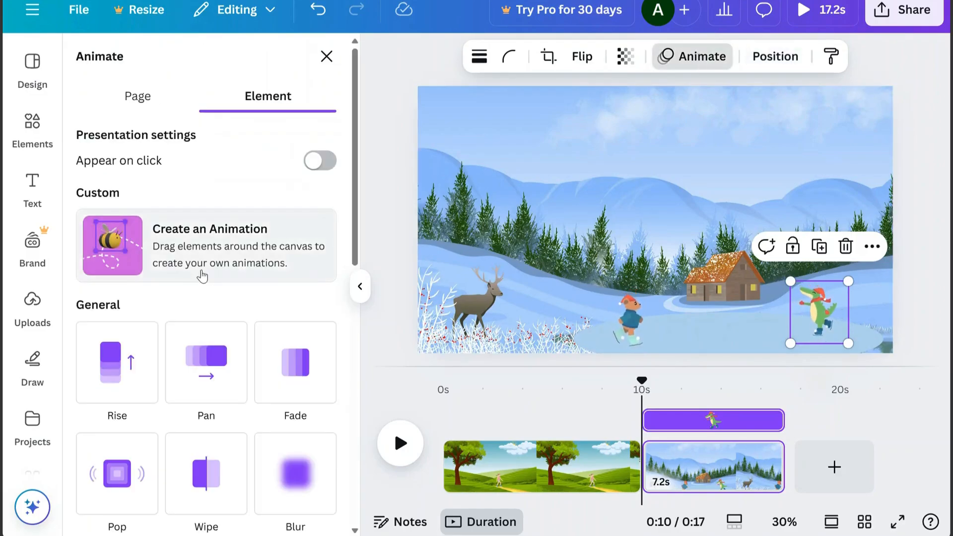
{"action": "left_click", "coordinate": [124, 253]}
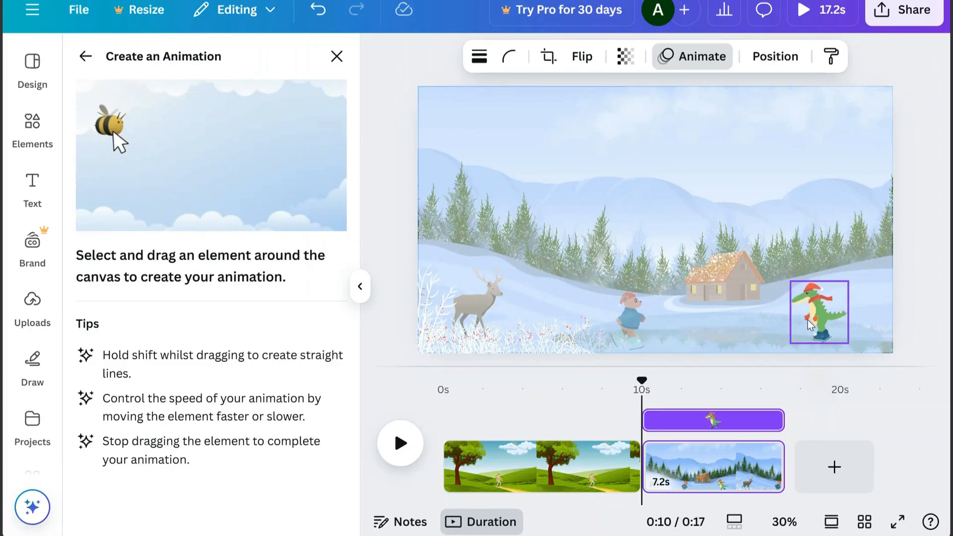
{"action": "mouse_move", "coordinate": [818, 325]}
{"action": "left_mouse_down"}
{"action": "mouse_move", "coordinate": [646, 341]}
{"action": "mouse_move", "coordinate": [633, 328]}
{"action": "mouse_move", "coordinate": [694, 316]}
{"action": "mouse_move", "coordinate": [823, 331]}
{"action": "mouse_move", "coordinate": [750, 353]}
{"action": "left_mouse_up"}
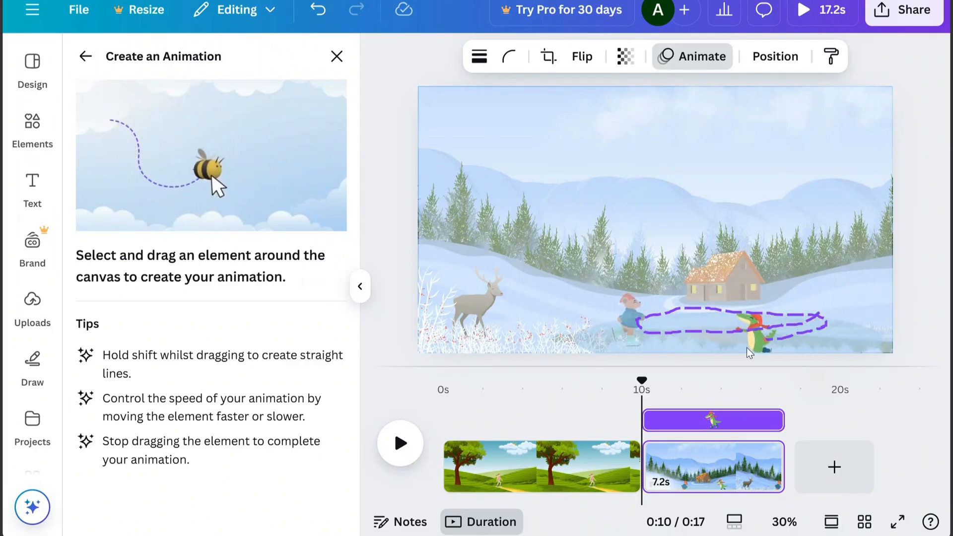
{"action": "left_click_drag", "start_coordinate": [661, 351], "coordinate": [661, 352]}
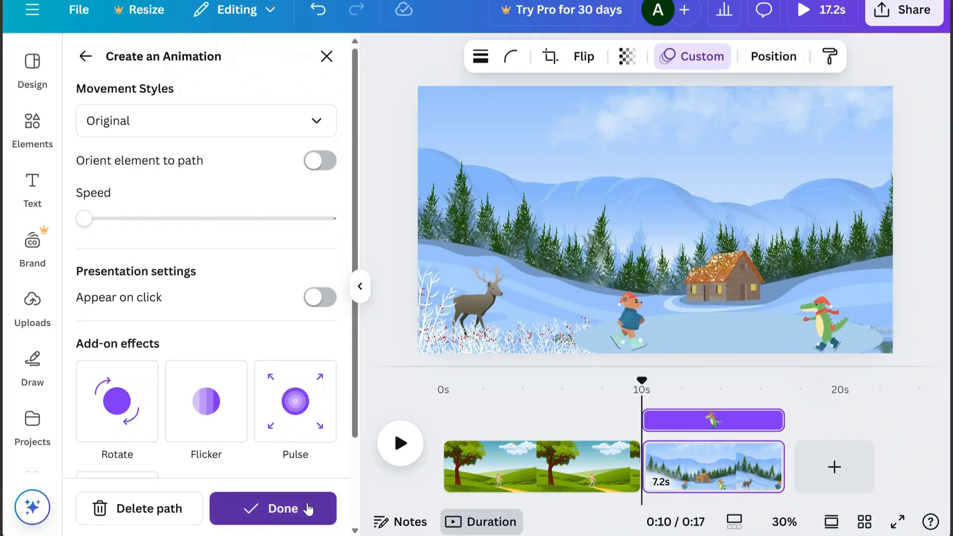
{"action": "left_click", "coordinate": [309, 509]}
Create a custom animation that moves the bear across the pond toward the crocodile and back in a loop
{"action": "left_click", "coordinate": [633, 329]}
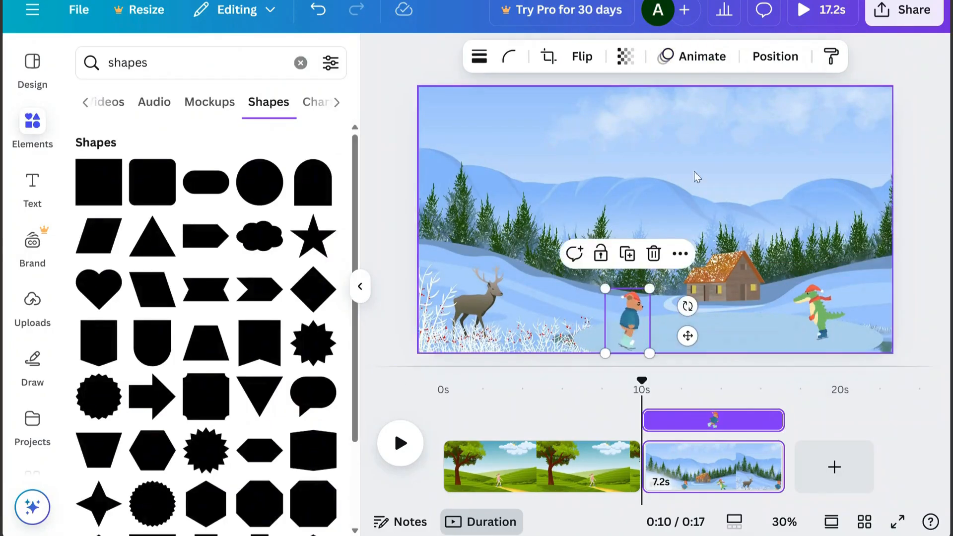
{"action": "left_click", "coordinate": [694, 56]}
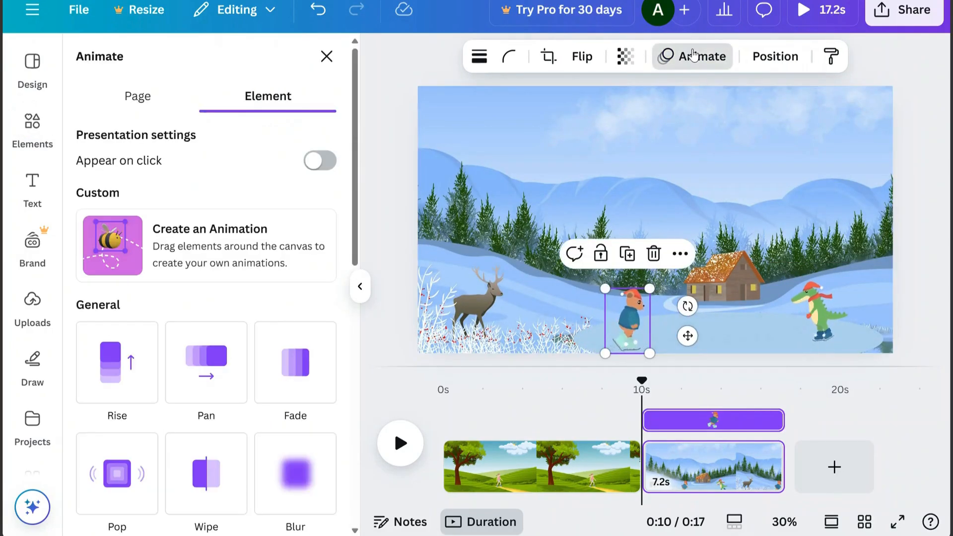
{"action": "left_click", "coordinate": [131, 251]}
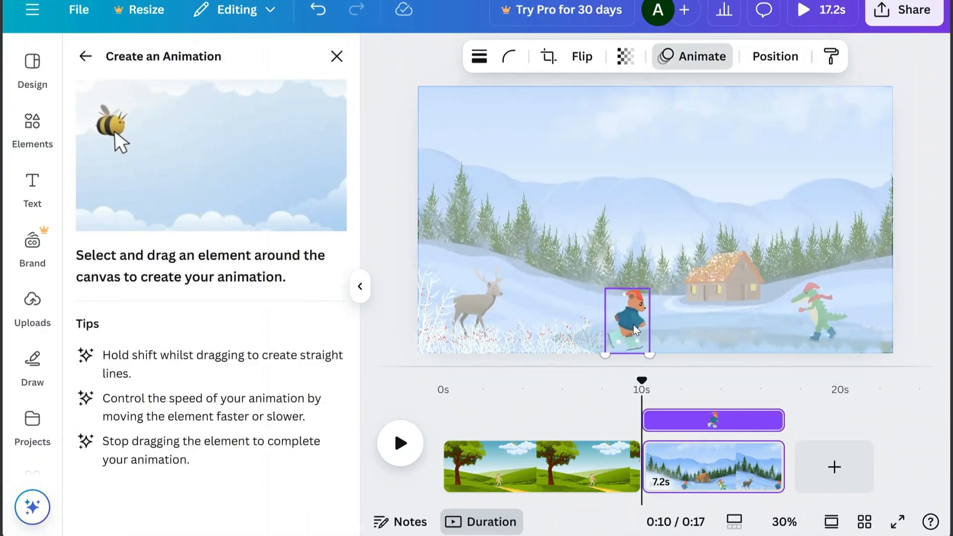
{"action": "left_click_drag", "start_coordinate": [636, 331], "coordinate": [665, 332]}
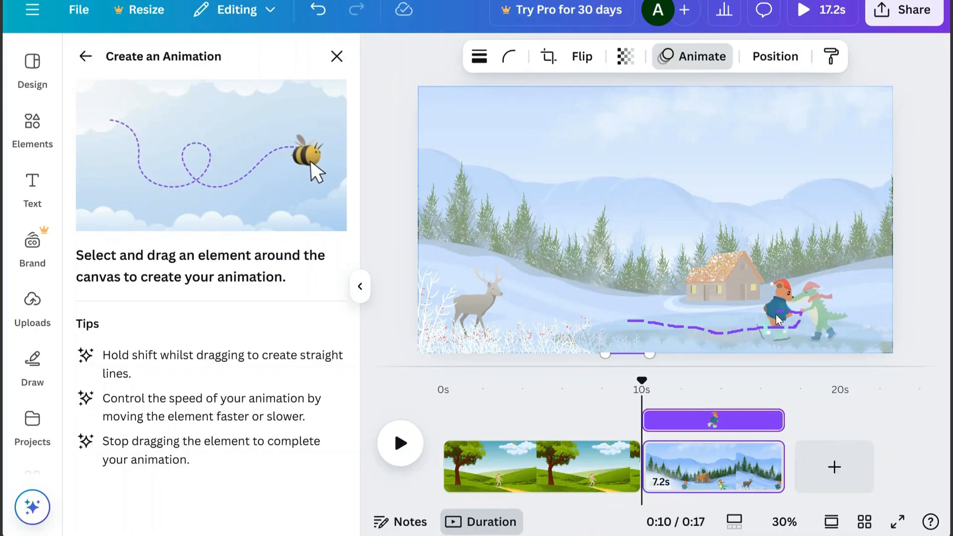
{"action": "mouse_move", "coordinate": [776, 319]}
{"action": "left_mouse_down"}
{"action": "mouse_move", "coordinate": [693, 315]}
{"action": "mouse_move", "coordinate": [663, 333]}
{"action": "mouse_move", "coordinate": [709, 344]}
{"action": "left_mouse_up"}
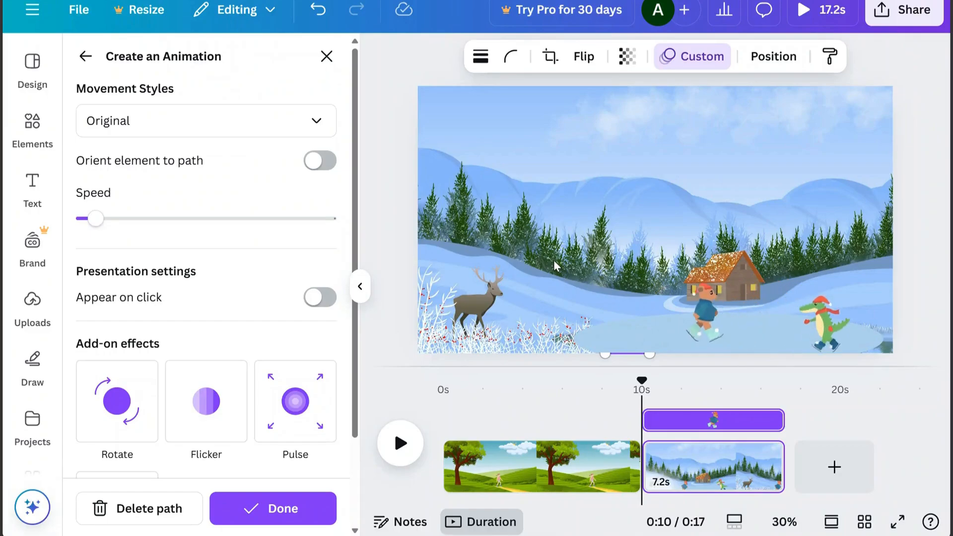
{"action": "left_click", "coordinate": [295, 510]}
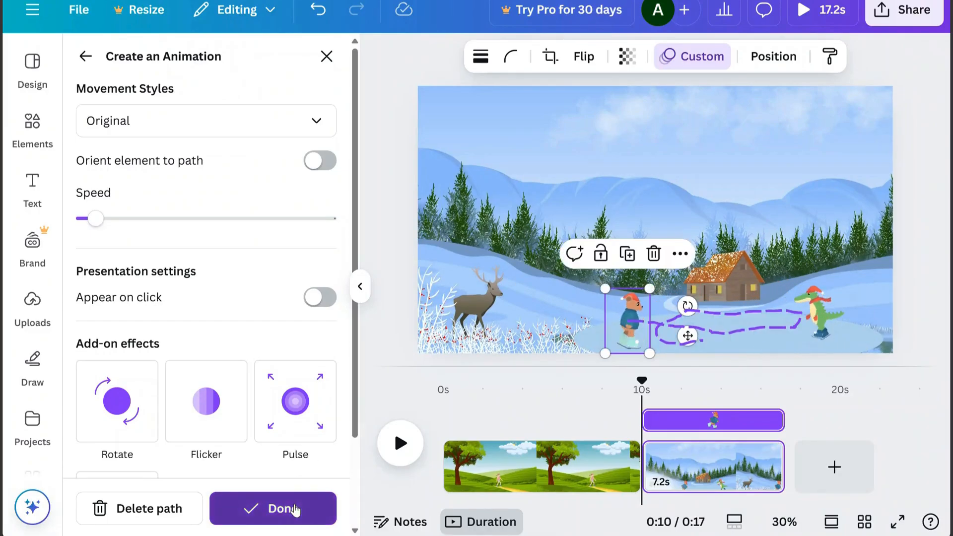
{"action": "left_click", "coordinate": [512, 245]}
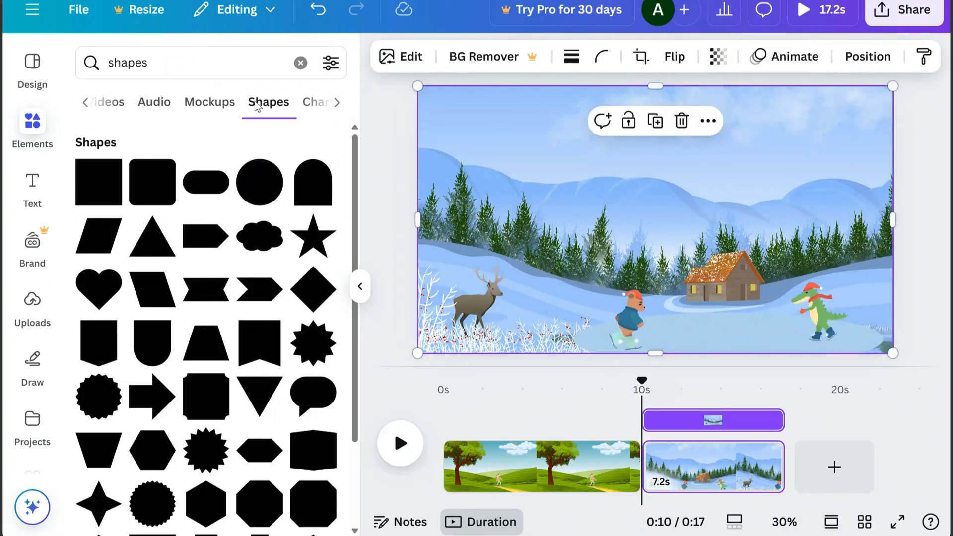
Search the graphics for snow plants and refine the search to "snowy smallplants sticks"
{"action": "left_click", "coordinate": [166, 64]}
{"action": "type", "text": "snow plants"}
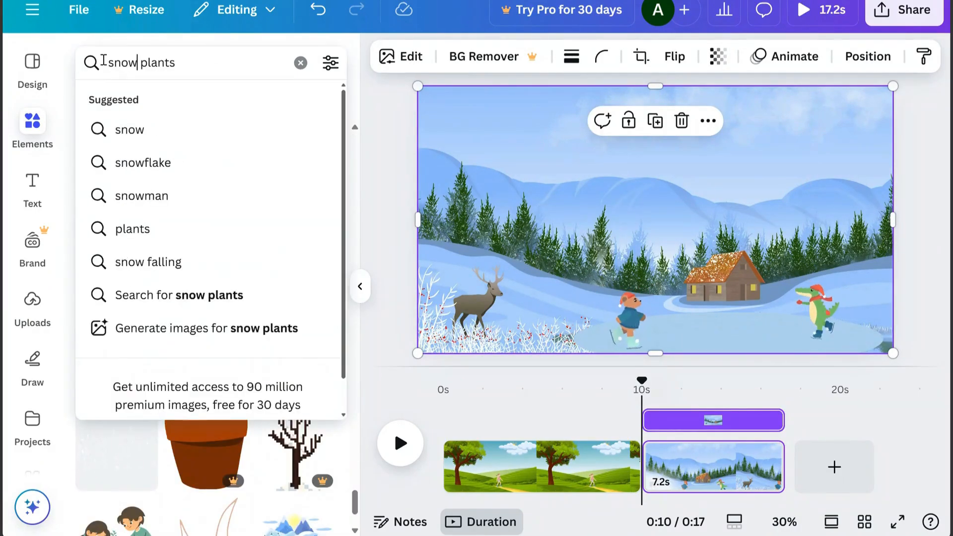
{"action": "key", "text": "Return"}
{"action": "left_click", "coordinate": [147, 63]}
{"action": "type", "text": "small"}
{"action": "left_click", "coordinate": [223, 68]}
{"action": "type", "text": "s"}
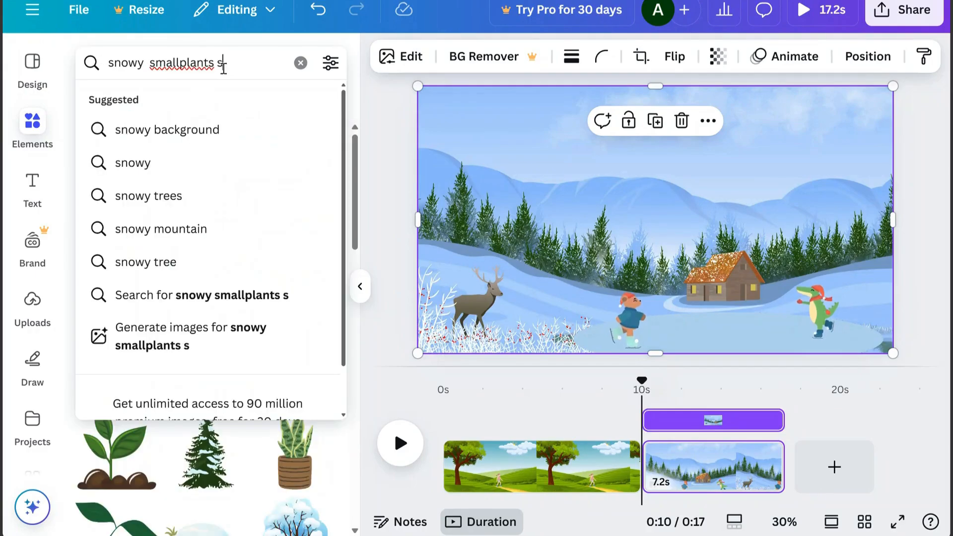
{"action": "type", "text": "ticks"}
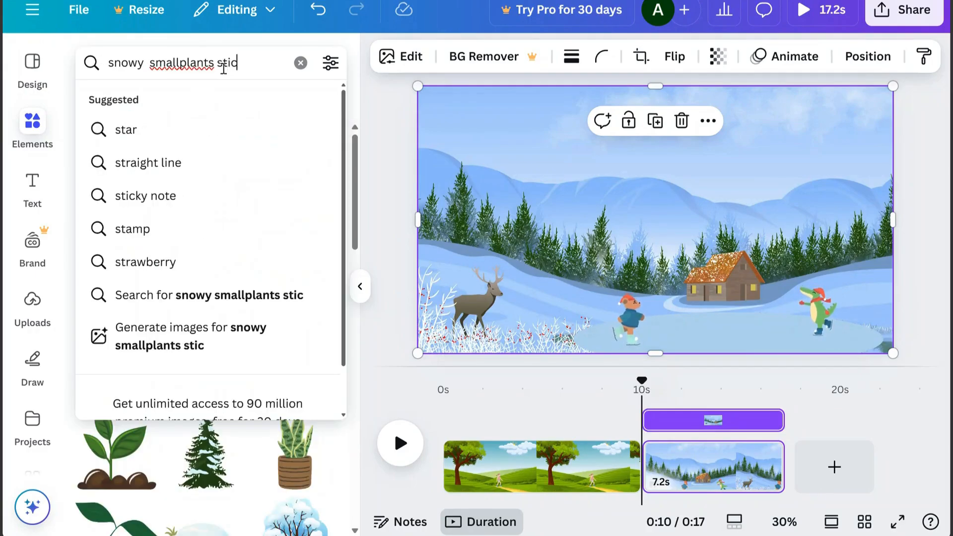
{"action": "key", "text": "Return"}
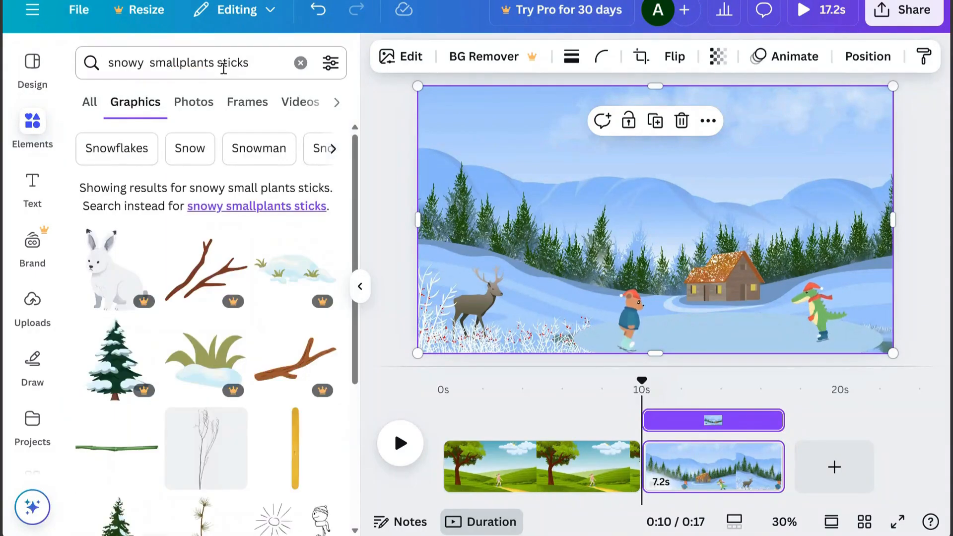
Add the bare-branch graphic with colored buds, shrink it and place small bushes at both ends of the pond
{"action": "left_click_drag", "start_coordinate": [355, 208], "coordinate": [368, 453]}
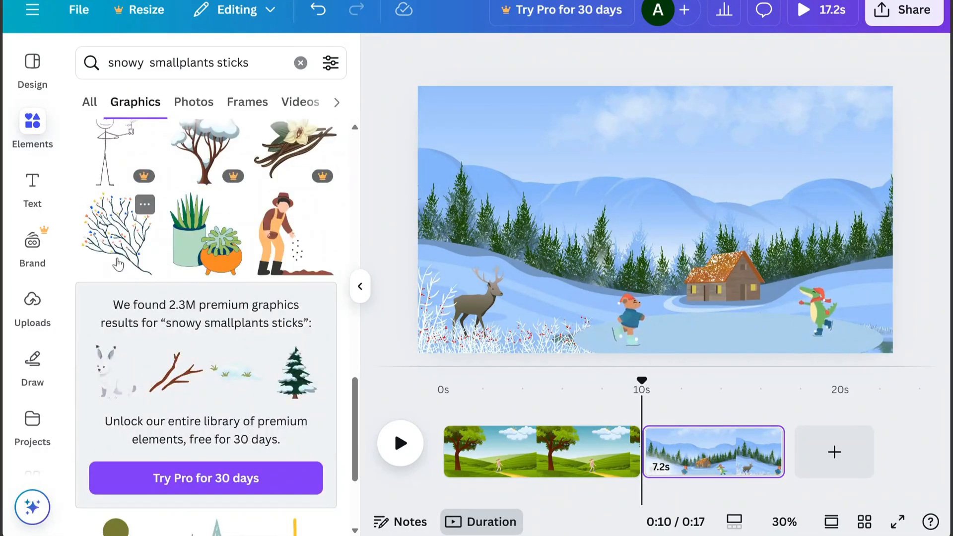
{"action": "left_click", "coordinate": [119, 244]}
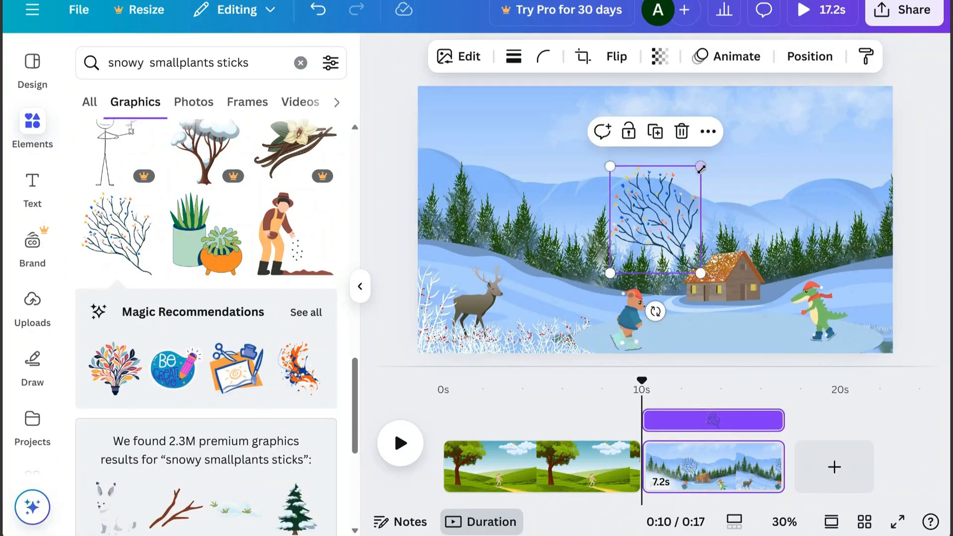
{"action": "left_click_drag", "start_coordinate": [700, 168], "coordinate": [587, 343]}
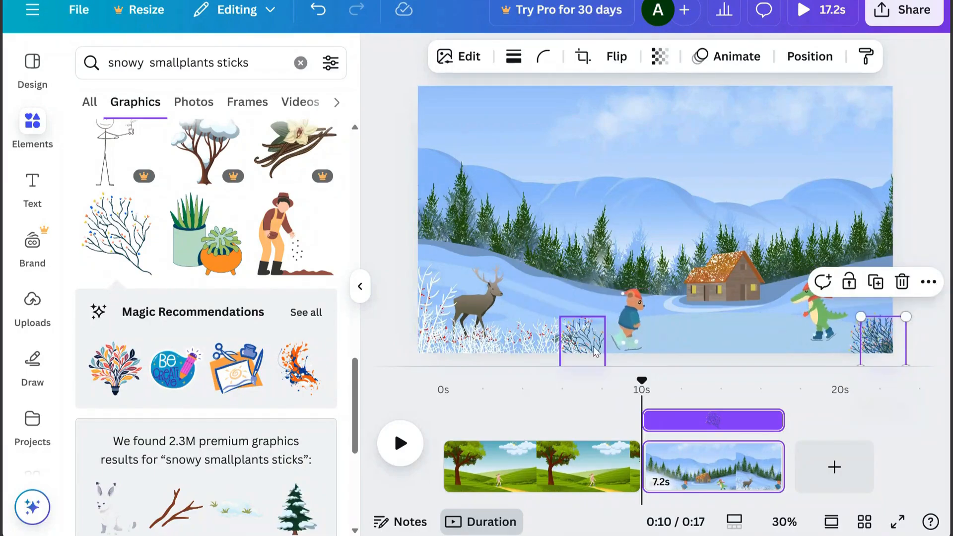
{"action": "left_click", "coordinate": [585, 343]}
{"action": "left_click_drag", "start_coordinate": [585, 343], "coordinate": [567, 340]}
Add another bare-branch graphic and lay it over the bush between the deer and the bear
{"action": "left_click", "coordinate": [119, 248]}
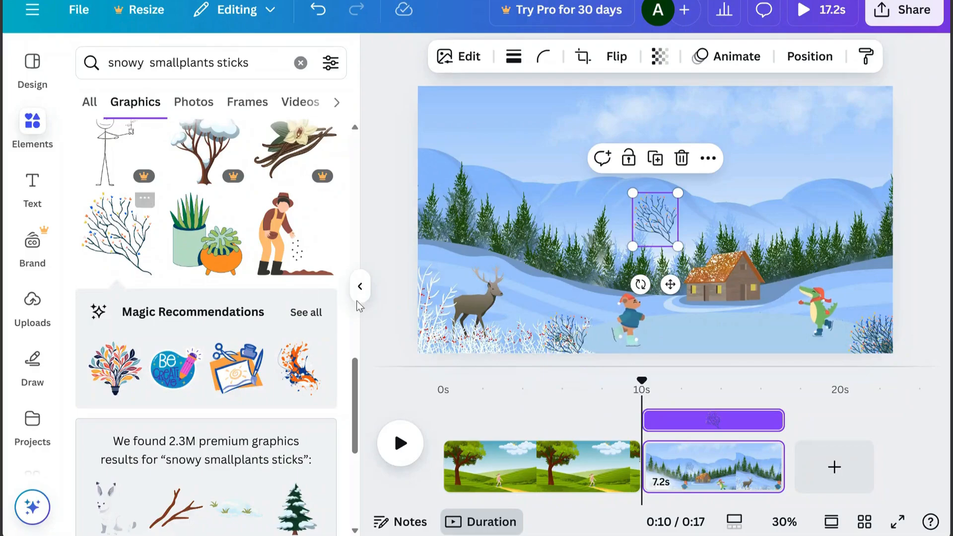
{"action": "left_click_drag", "start_coordinate": [651, 228], "coordinate": [628, 277]}
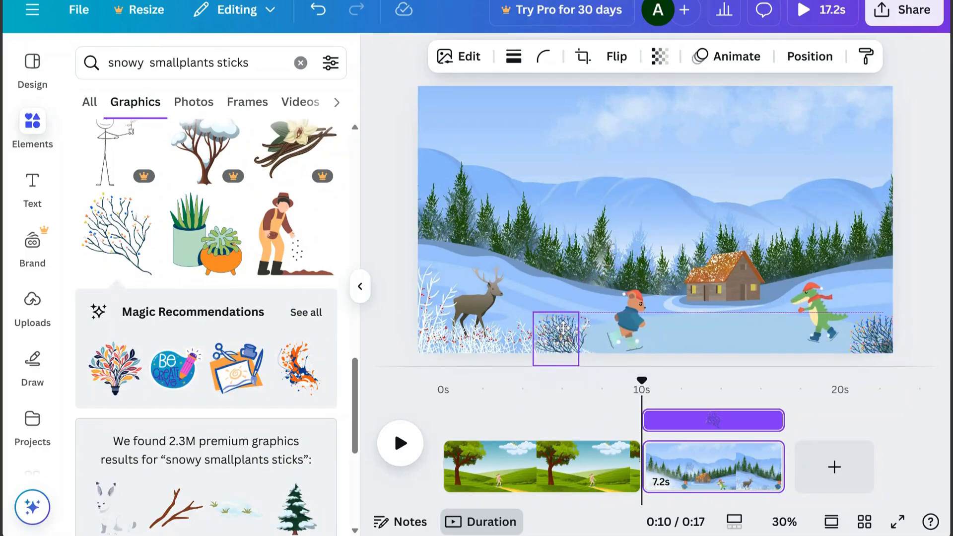
{"action": "left_click_drag", "start_coordinate": [564, 333], "coordinate": [564, 334]}
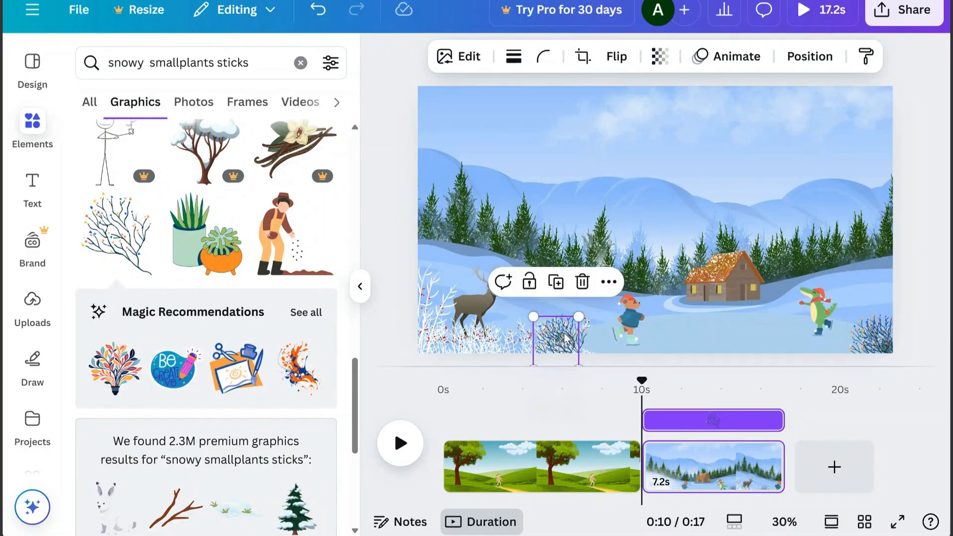
{"action": "left_click", "coordinate": [591, 216]}
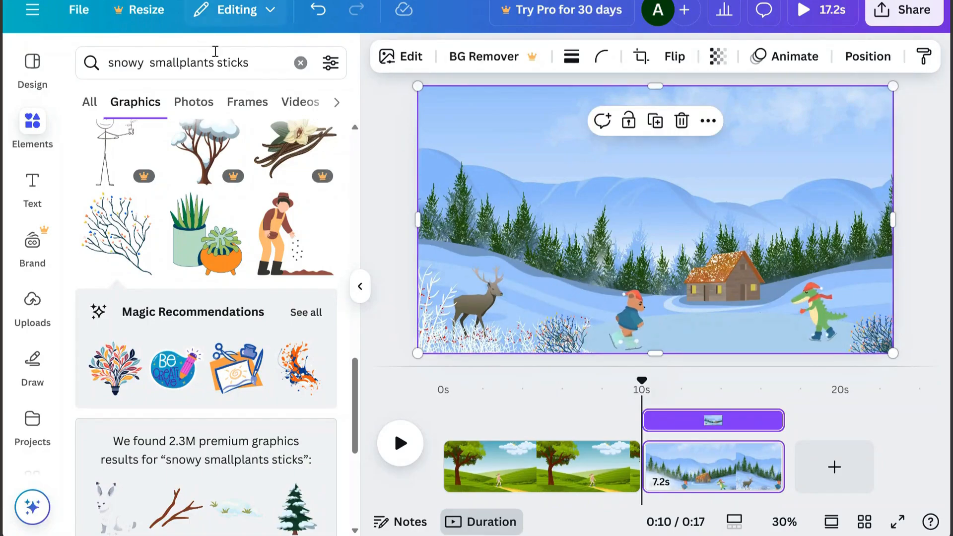
Search the graphics for "snow" and look through the results for a falling-snow animation
{"action": "left_click", "coordinate": [260, 62]}
{"action": "left_click_drag", "start_coordinate": [260, 61], "coordinate": [100, 69]}
{"action": "type", "text": "snow"}
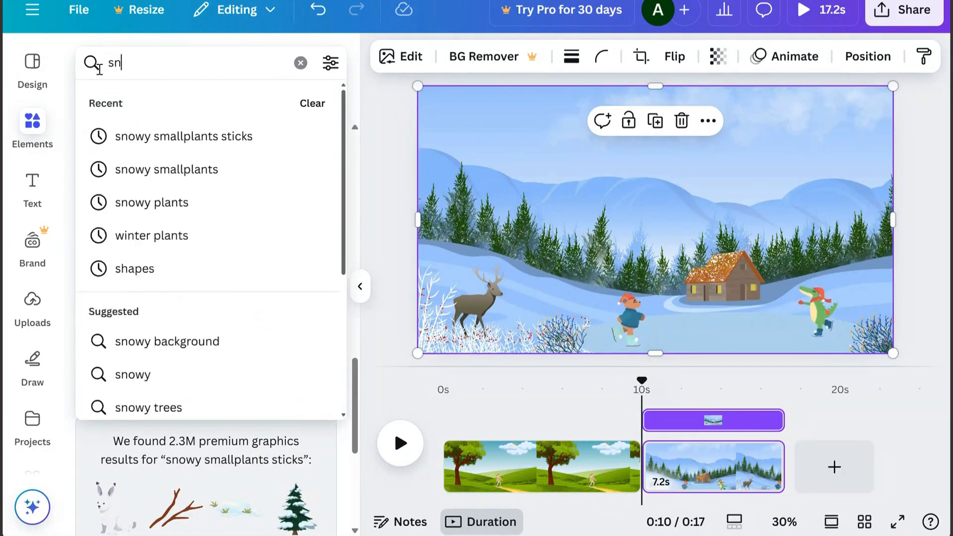
{"action": "key", "text": "Return"}
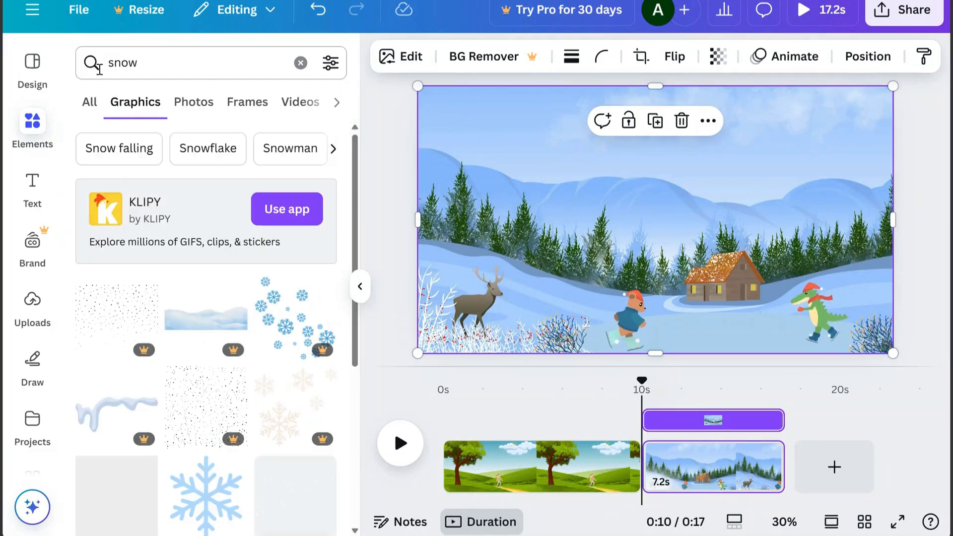
{"action": "scroll", "coordinate": [357, 207], "scroll_direction": "down", "scroll_amount": 3}
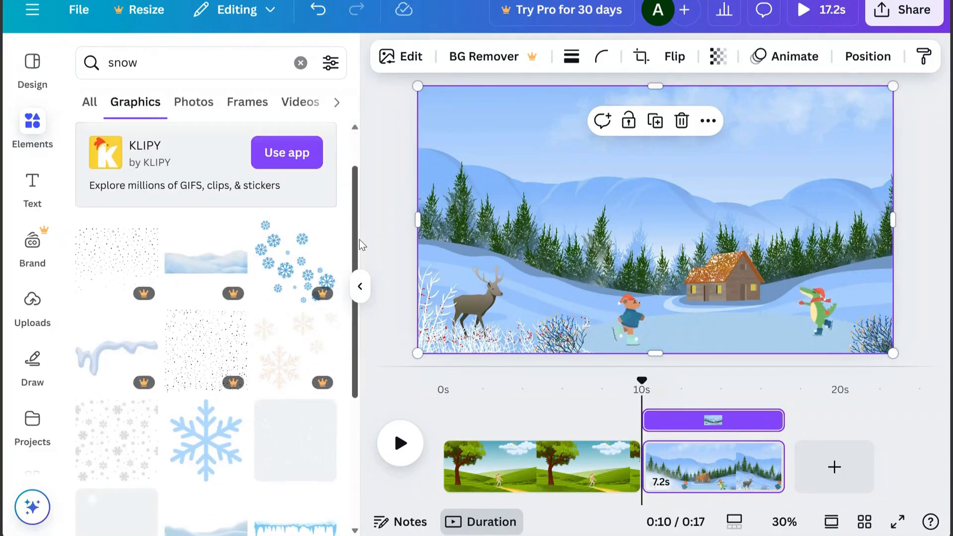
{"action": "scroll", "coordinate": [359, 333], "scroll_direction": "down", "scroll_amount": 3}
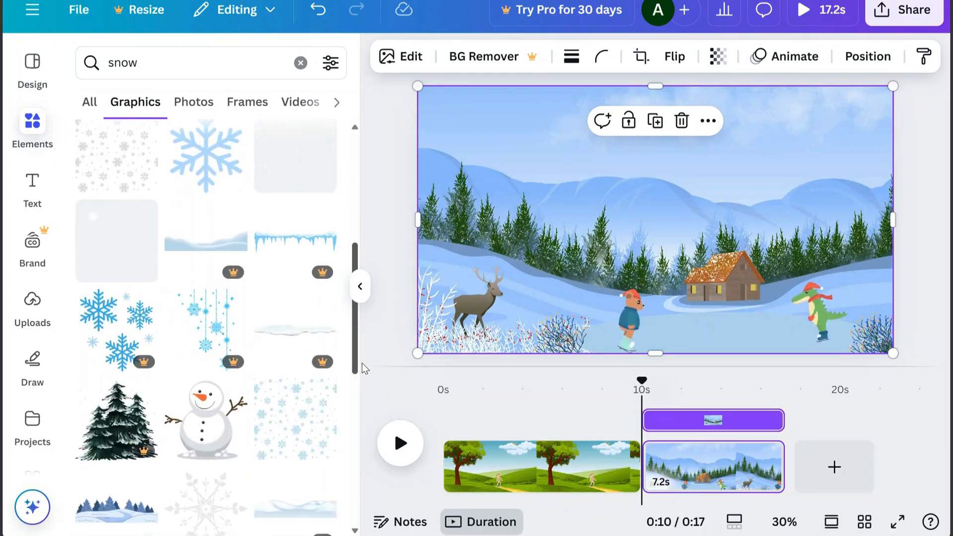
Add the falling-snow animation and enlarge it to cover the whole winter scene
{"action": "left_click", "coordinate": [299, 175]}
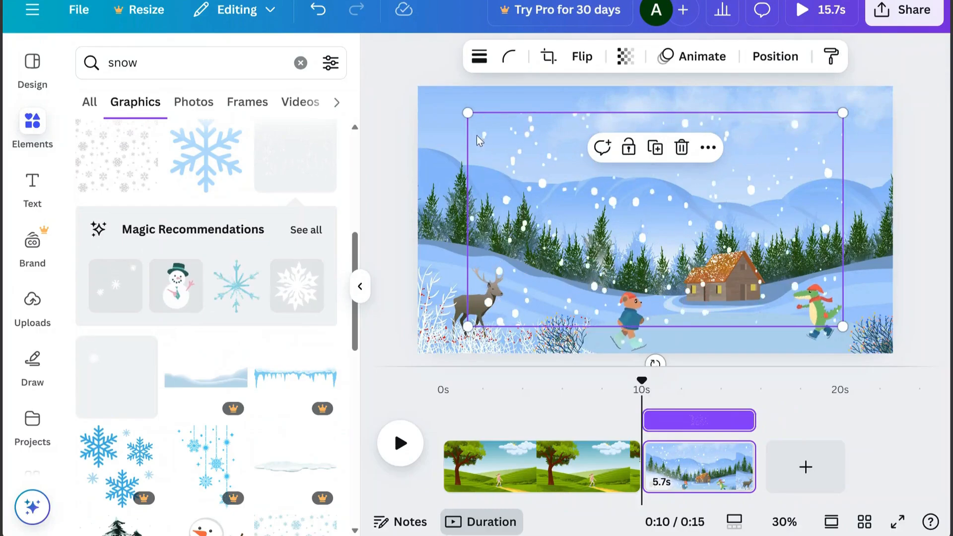
{"action": "left_click_drag", "start_coordinate": [466, 114], "coordinate": [411, 119]}
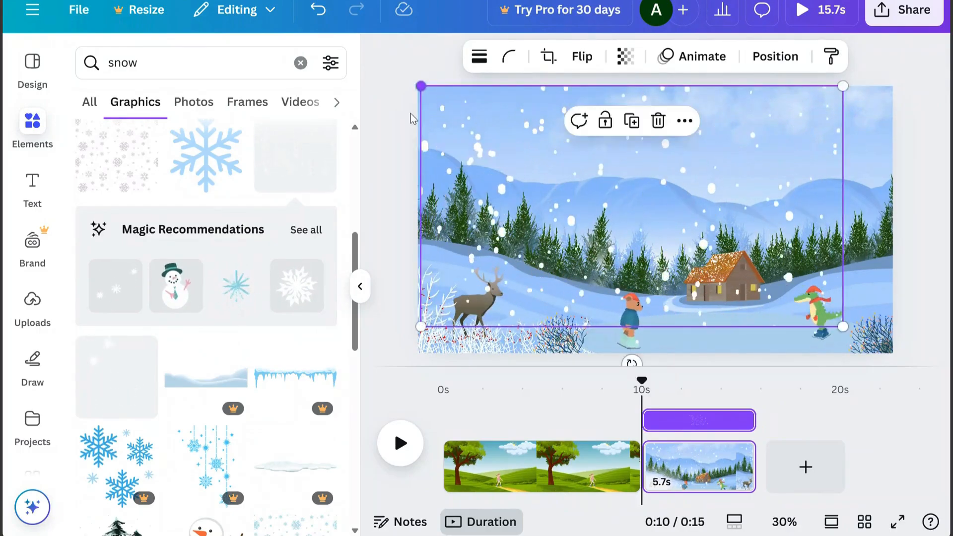
{"action": "left_click_drag", "start_coordinate": [841, 326], "coordinate": [890, 353]}
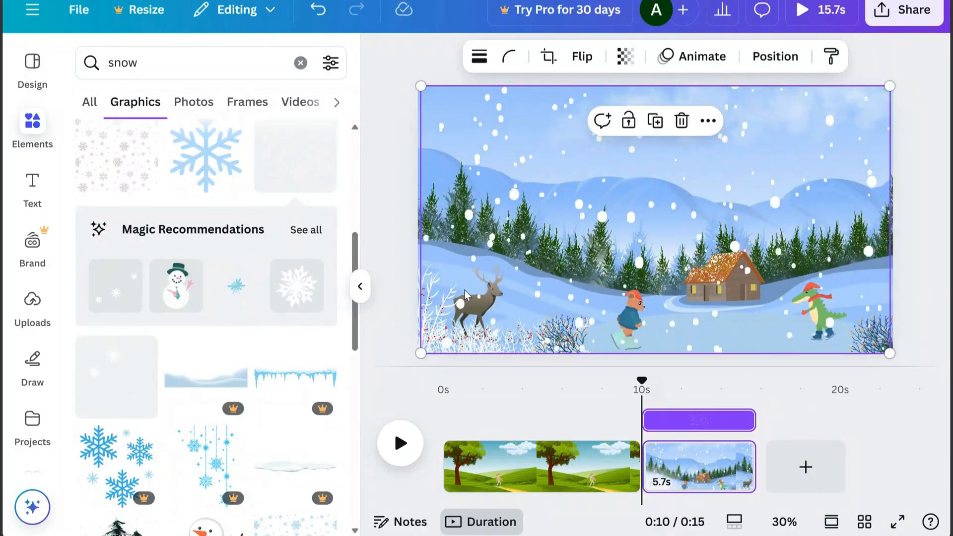
Make the falling snow partly transparent and play the winter scene to preview the animation
{"action": "left_click", "coordinate": [625, 56]}
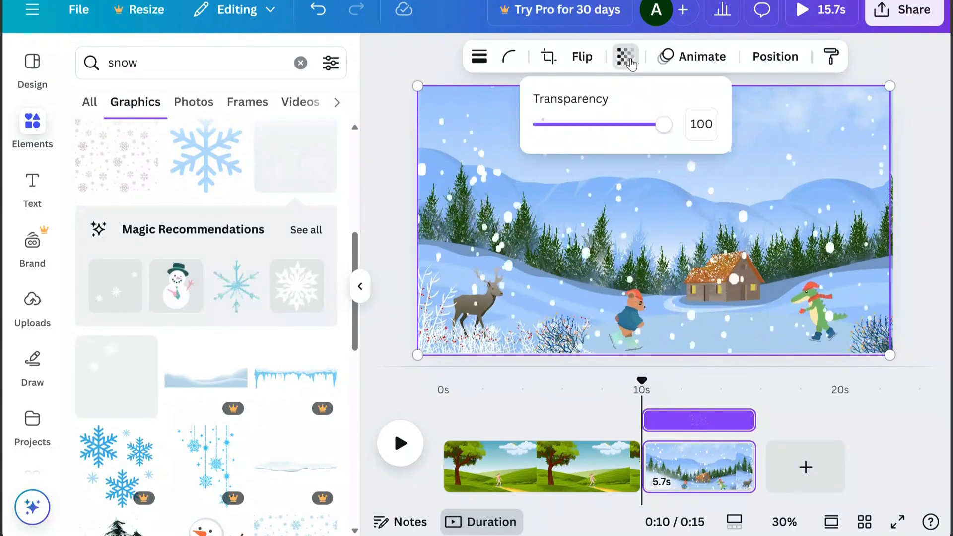
{"action": "left_click_drag", "start_coordinate": [663, 133], "coordinate": [625, 136]}
{"action": "left_click", "coordinate": [399, 444]}
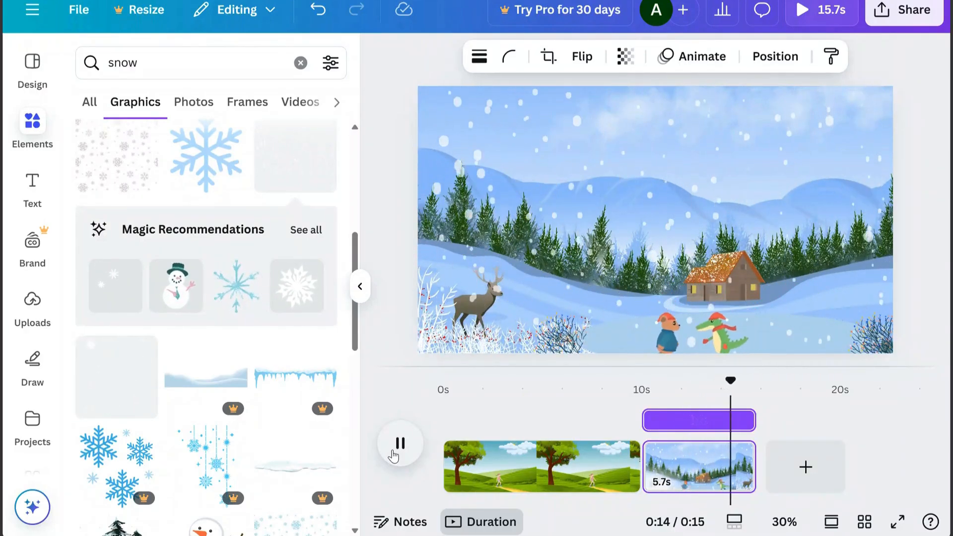
Add a blank page after the winter scene and search the graphics for "landscape"
{"action": "double_click", "coordinate": [103, 60]}
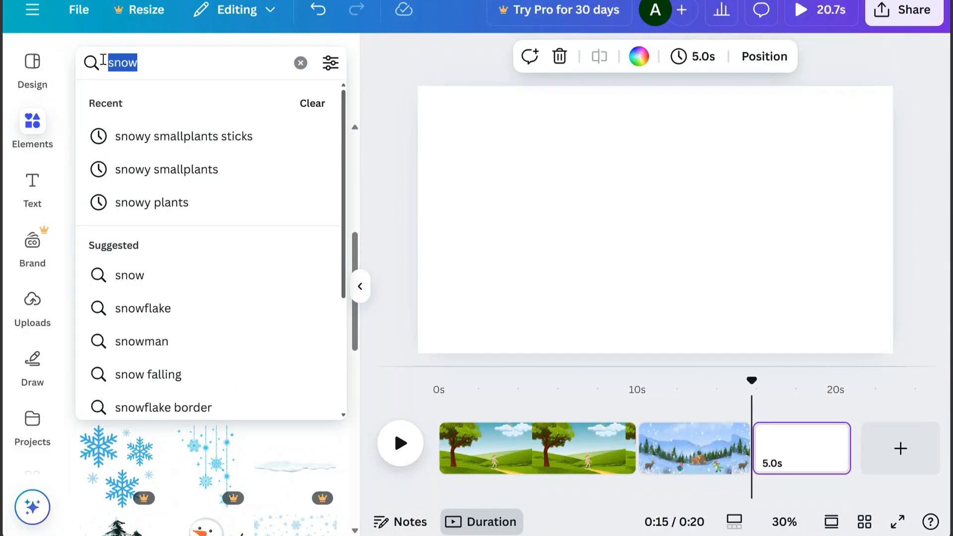
{"action": "type", "text": "landscape"}
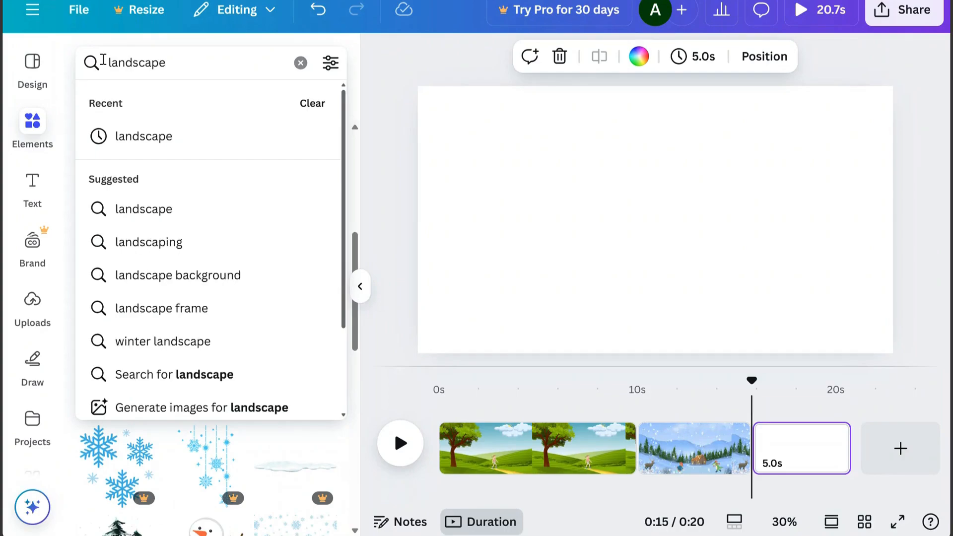
{"action": "key", "text": "Return"}
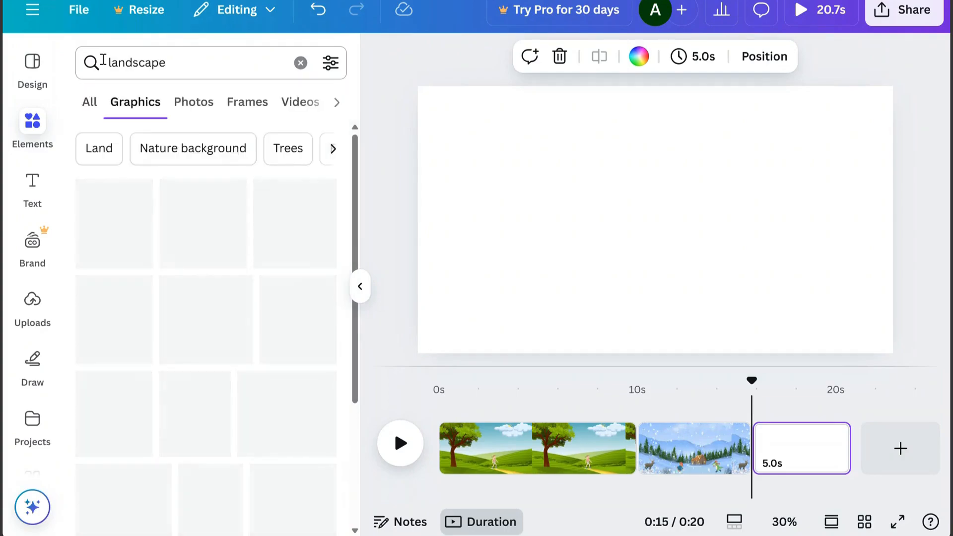
Search the graphics for "city" and add the street scene with pink, blue-roofed houses to the blank page
{"action": "double_click", "coordinate": [113, 67]}
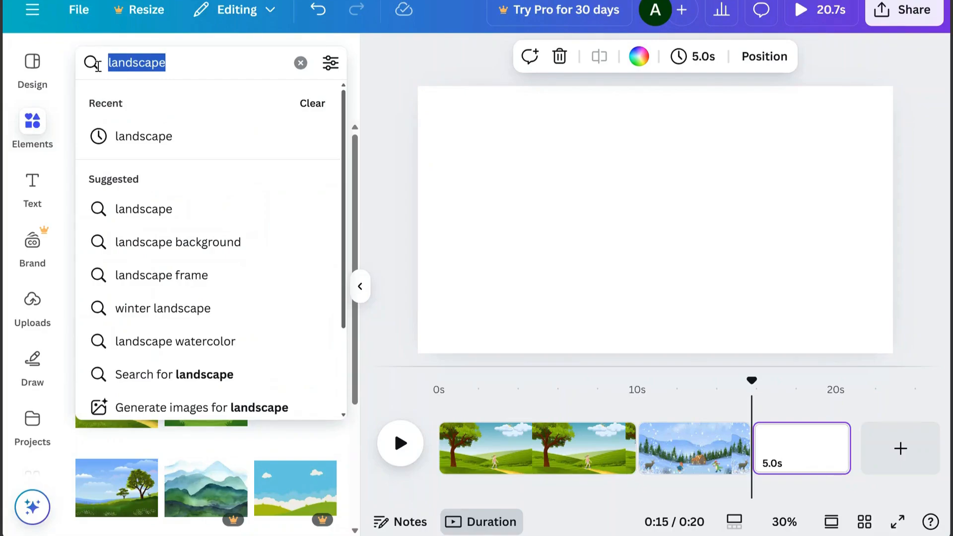
{"action": "type", "text": "city"}
{"action": "key", "text": "Return"}
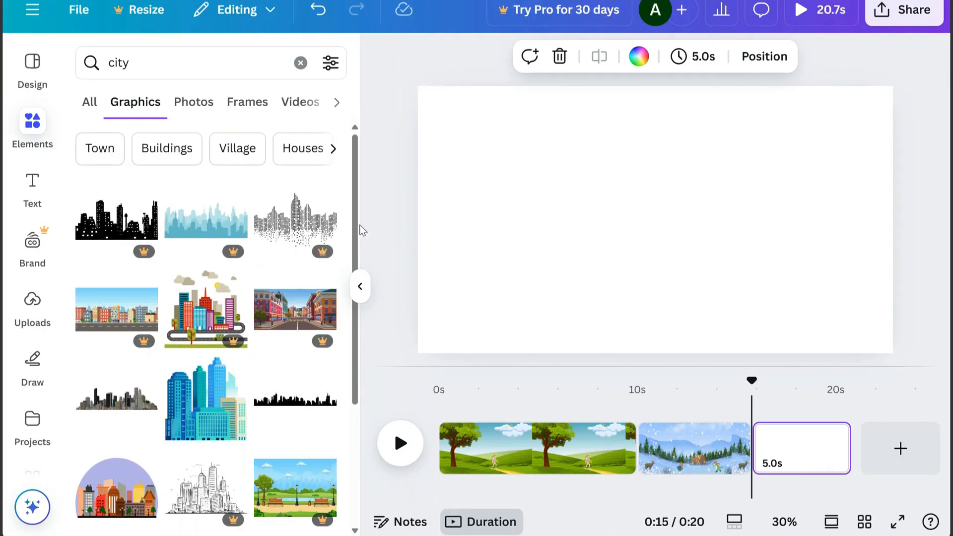
{"action": "scroll", "coordinate": [353, 213], "scroll_direction": "down", "scroll_amount": 5}
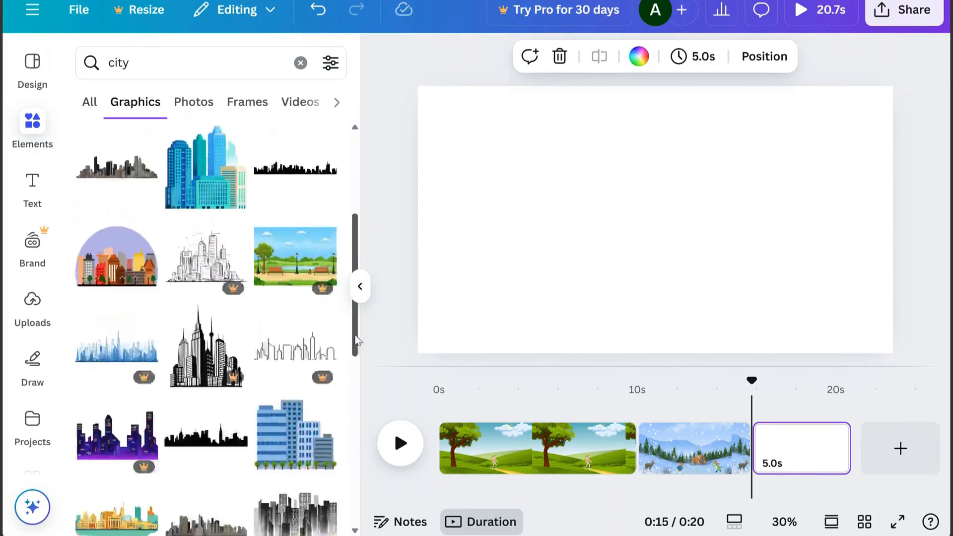
{"action": "scroll", "coordinate": [360, 409], "scroll_direction": "down", "scroll_amount": 5}
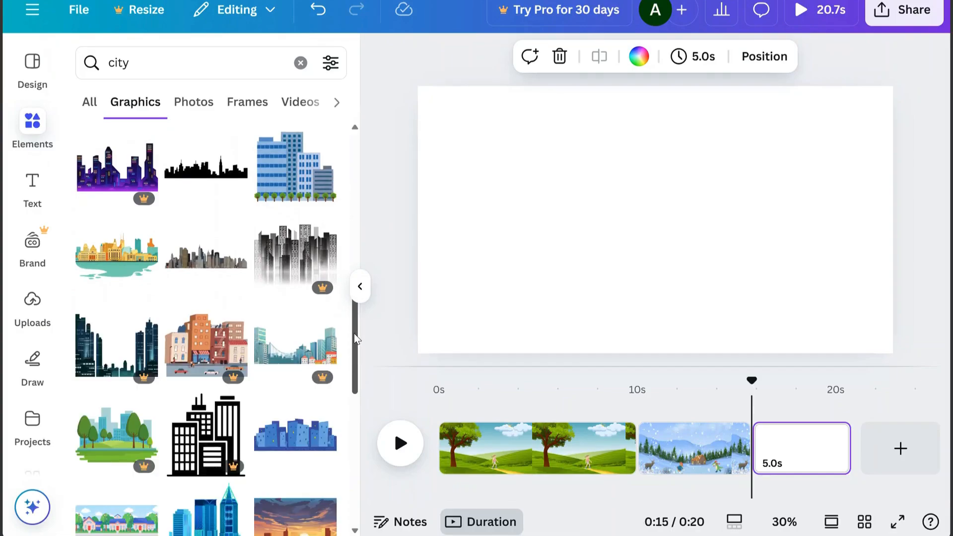
{"action": "scroll", "coordinate": [354, 338], "scroll_direction": "down", "scroll_amount": 5}
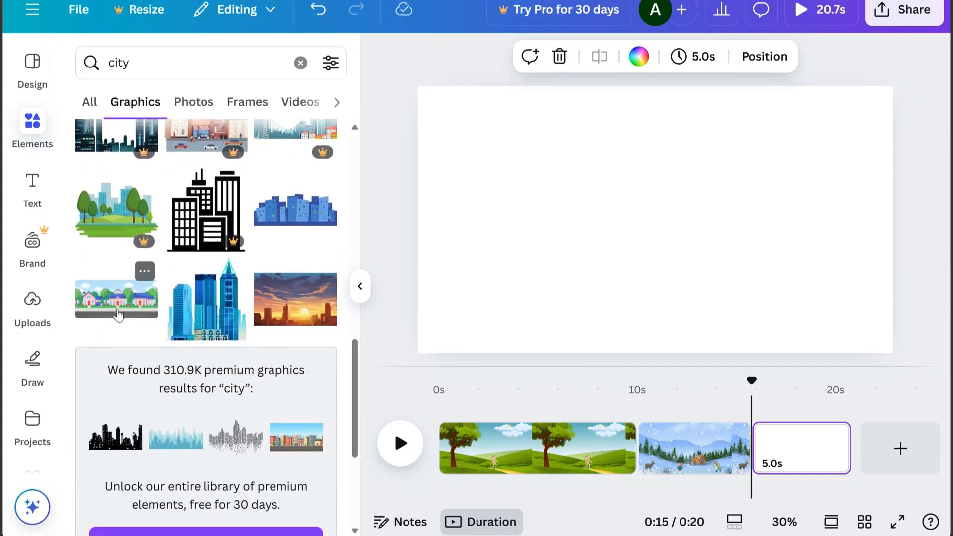
{"action": "left_click", "coordinate": [116, 309]}
Move the house street into the page's upper-left corner and enlarge it to nearly fill the page
{"action": "left_click_drag", "start_coordinate": [607, 252], "coordinate": [580, 213]}
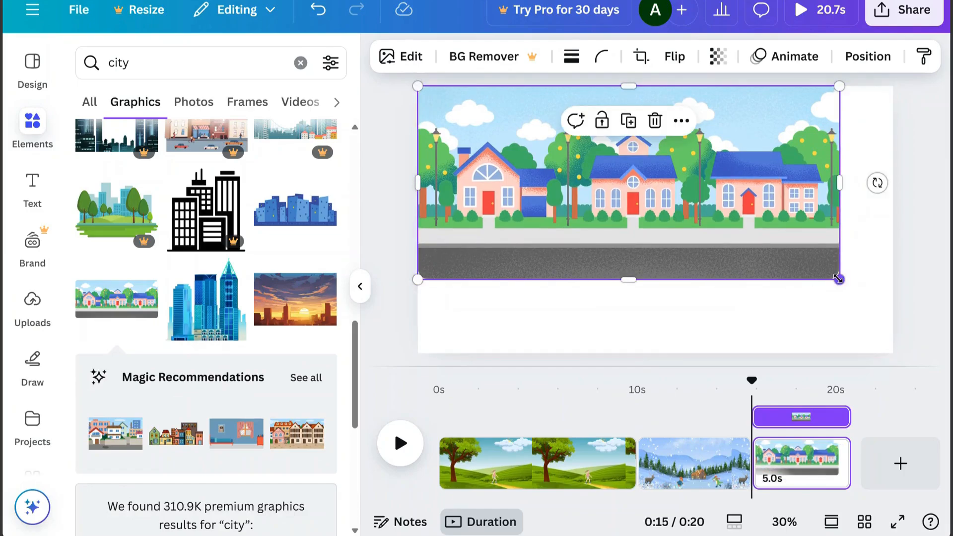
{"action": "left_click_drag", "start_coordinate": [839, 279], "coordinate": [876, 339]}
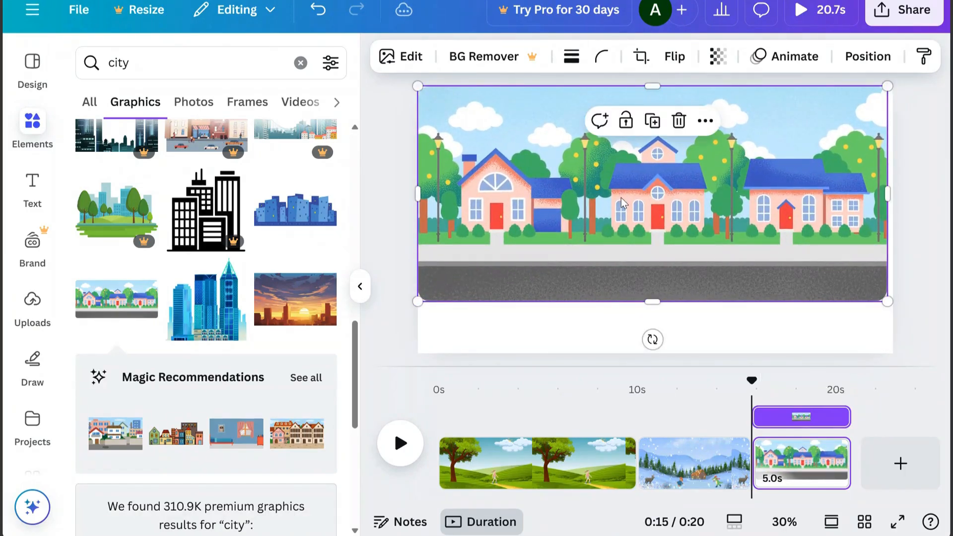
{"action": "left_click_drag", "start_coordinate": [649, 300], "coordinate": [652, 353]}
Search for "walking person", add the boy reading a book with a backpack, and shrink him onto the street's left end
{"action": "double_click", "coordinate": [109, 63]}
{"action": "type", "text": "Walki"}
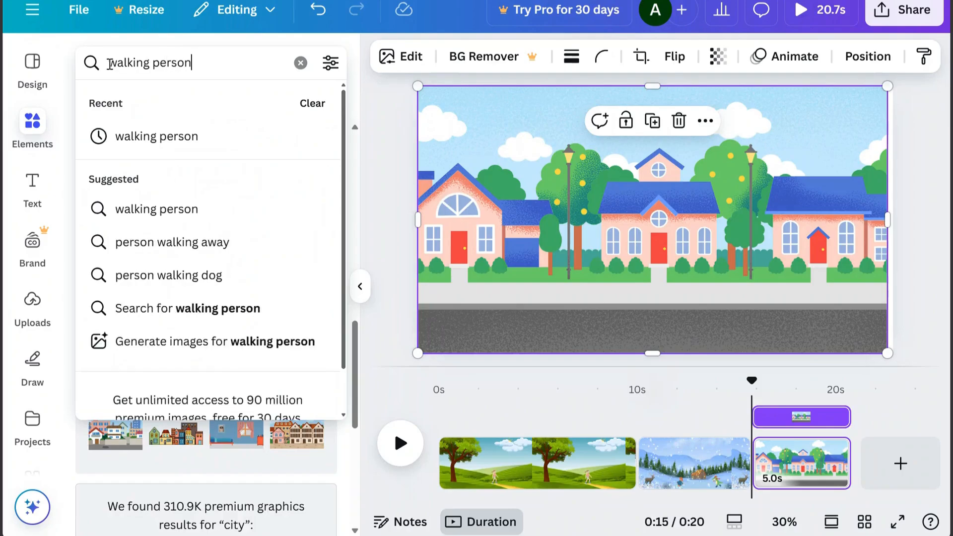
{"action": "key", "text": "Return"}
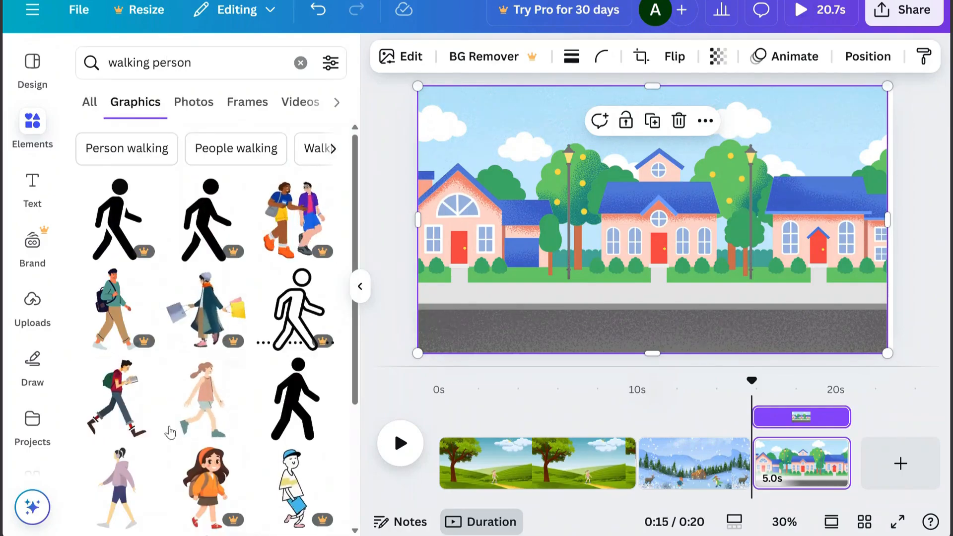
{"action": "left_click", "coordinate": [111, 410]}
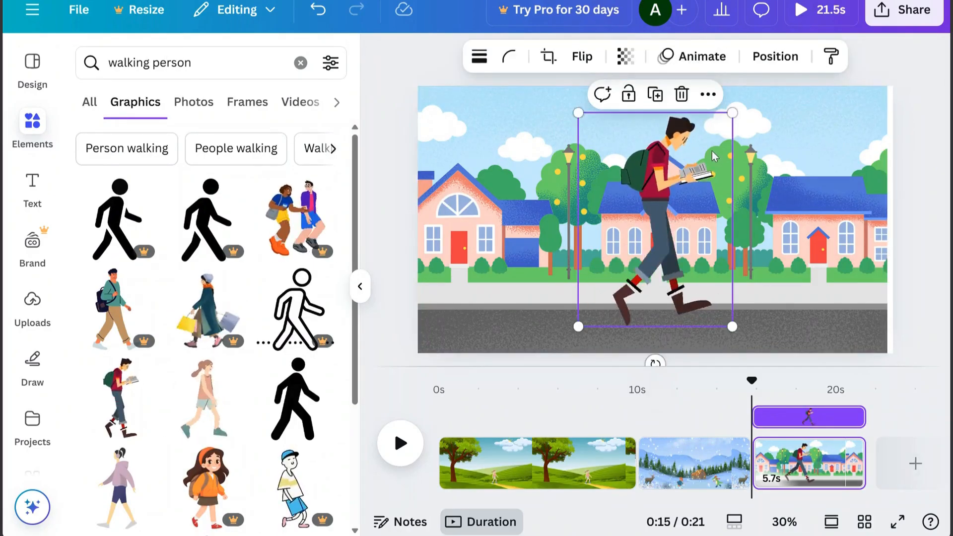
{"action": "left_click_drag", "start_coordinate": [735, 117], "coordinate": [461, 302]}
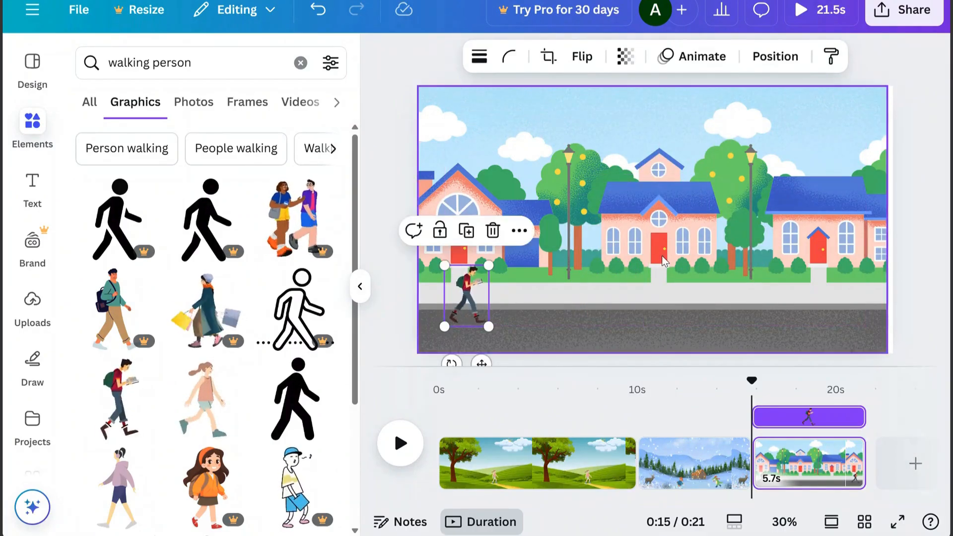
Enlarge the street background to cover the whole page and extend past its right edge, keeping the road at the bottom
{"action": "left_click", "coordinate": [663, 255]}
{"action": "left_click_drag", "start_coordinate": [888, 220], "coordinate": [893, 220]}
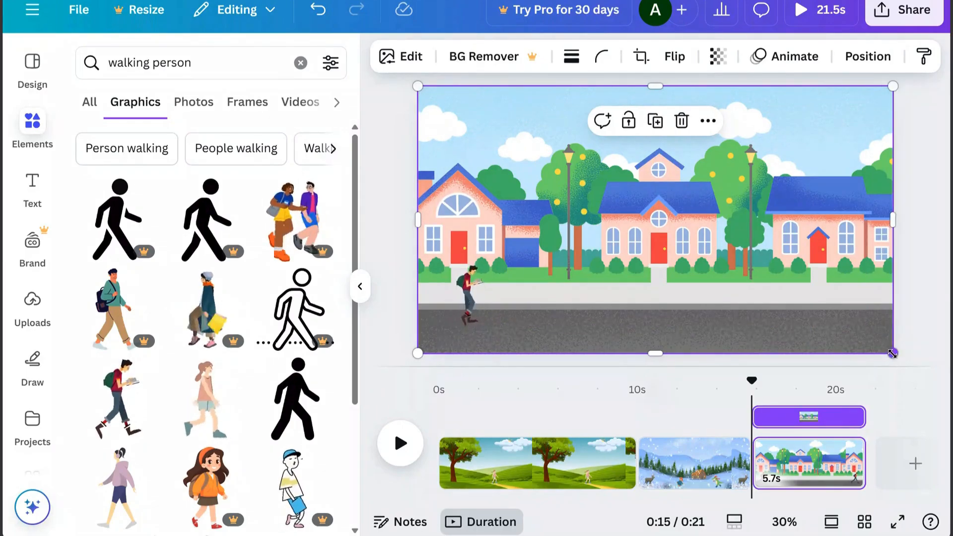
{"action": "left_click_drag", "start_coordinate": [893, 353], "coordinate": [948, 385]}
{"action": "left_click_drag", "start_coordinate": [763, 316], "coordinate": [763, 279]}
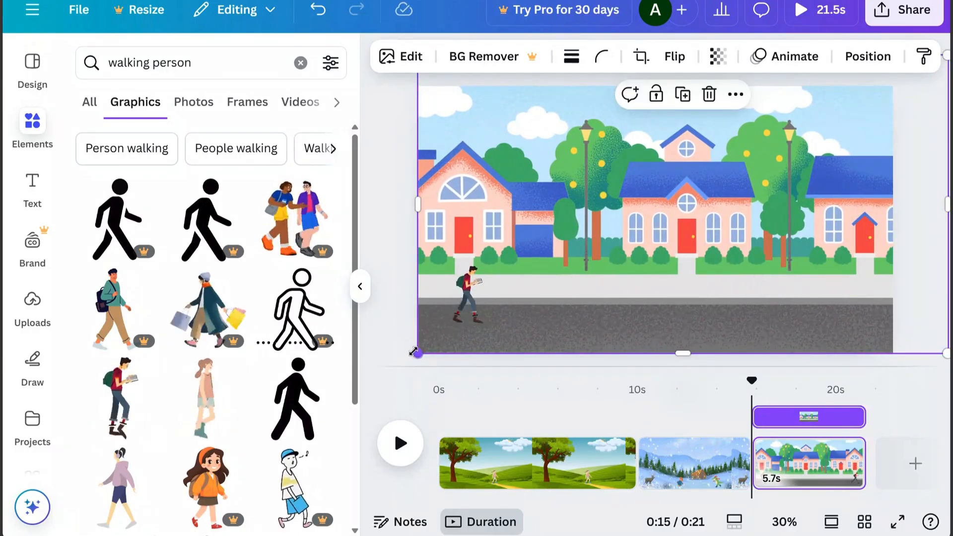
{"action": "left_click_drag", "start_coordinate": [420, 352], "coordinate": [382, 366]}
{"action": "left_click_drag", "start_coordinate": [513, 328], "coordinate": [549, 305]}
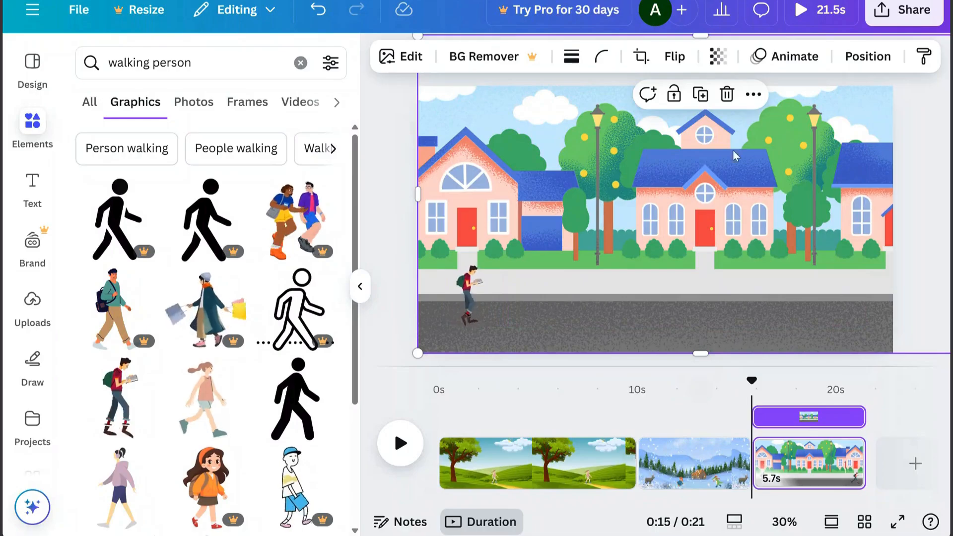
Give the street background a custom movement animation sliding it straight left behind the walking boy, and play the video
{"action": "left_click", "coordinate": [795, 58]}
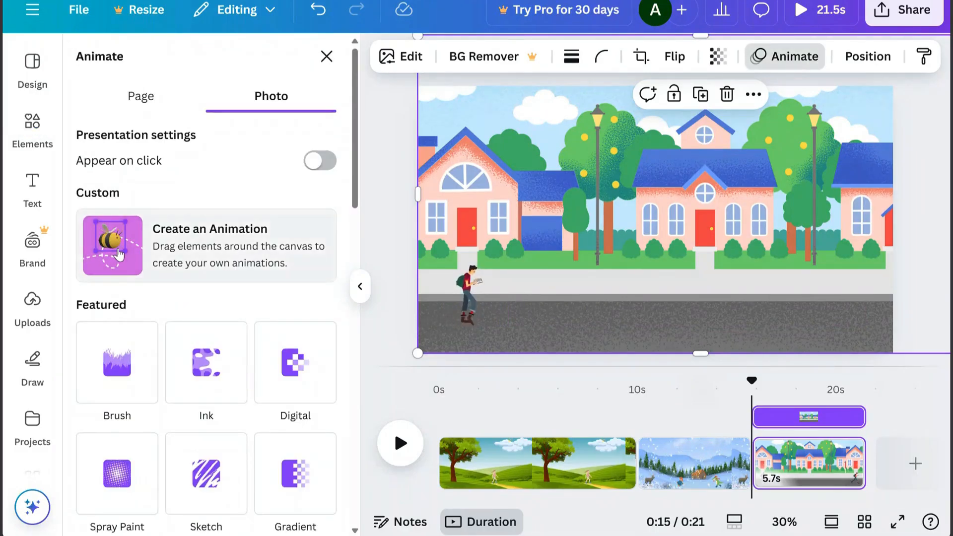
{"action": "left_click", "coordinate": [266, 213]}
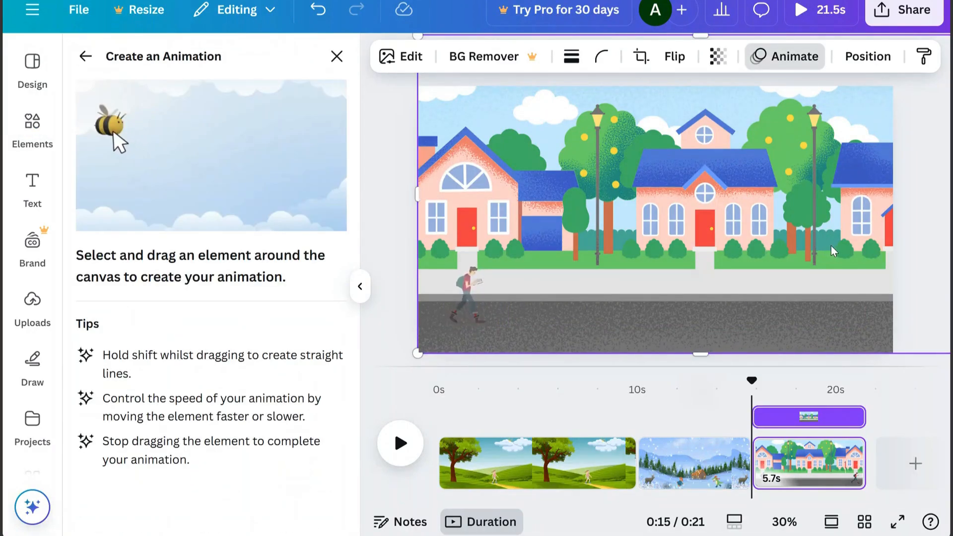
{"action": "left_click_drag", "start_coordinate": [831, 246], "coordinate": [722, 249]}
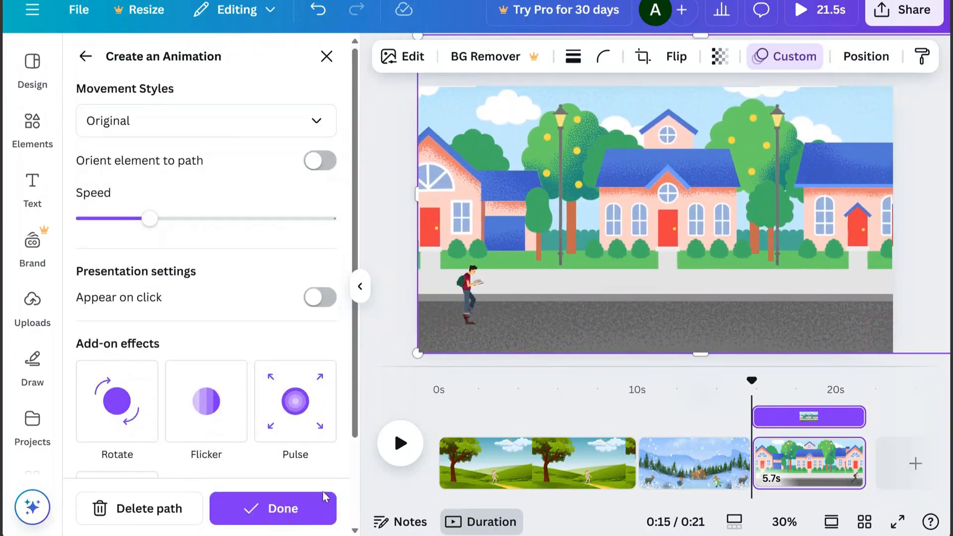
{"action": "left_click", "coordinate": [315, 507]}
{"action": "left_click", "coordinate": [397, 444]}
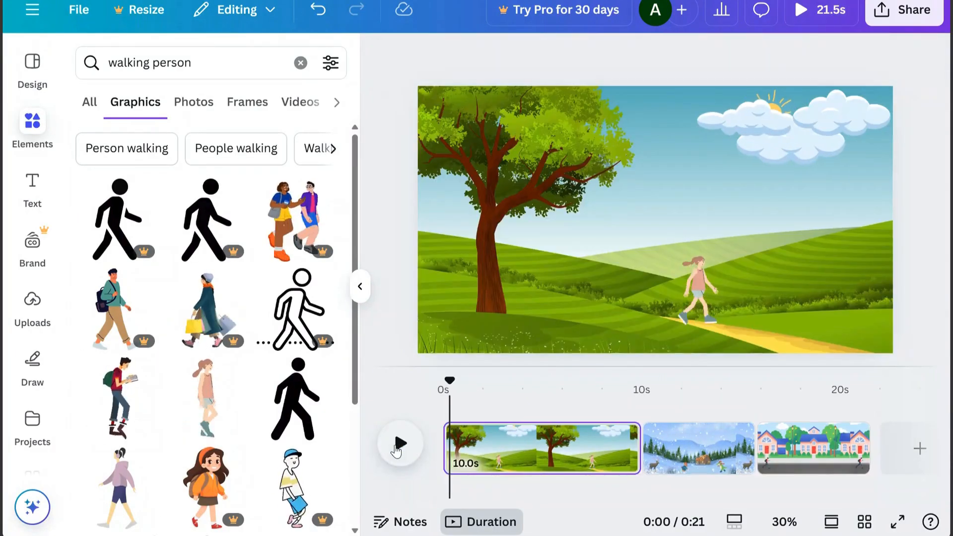
Add another blank page, search the graphics for "city", and fill the page with the old-town houses and cobbled street
{"action": "left_click", "coordinate": [920, 448]}
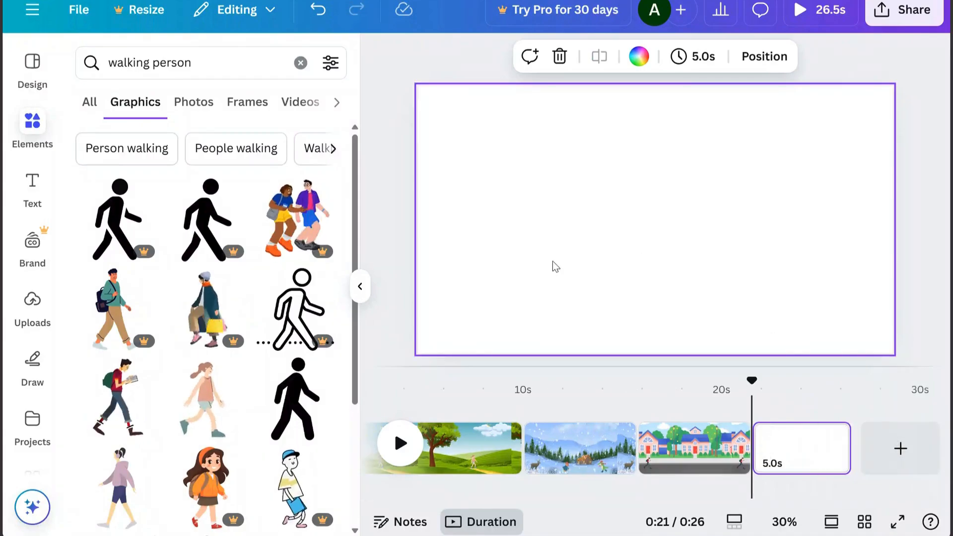
{"action": "left_click_drag", "start_coordinate": [192, 63], "coordinate": [115, 70]}
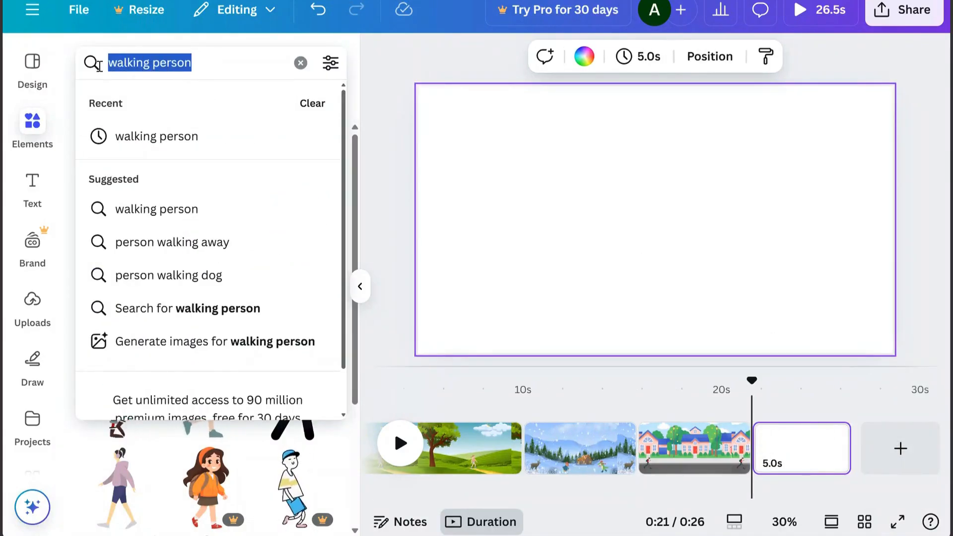
{"action": "type", "text": "city"}
{"action": "key", "text": "Return"}
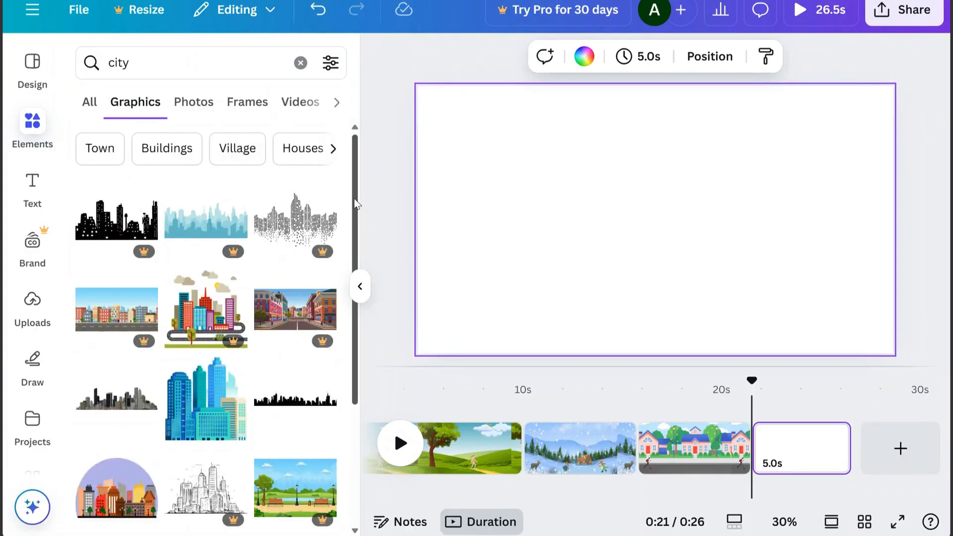
{"action": "left_click_drag", "start_coordinate": [353, 198], "coordinate": [370, 394]}
{"action": "left_click_drag", "start_coordinate": [355, 322], "coordinate": [359, 377]}
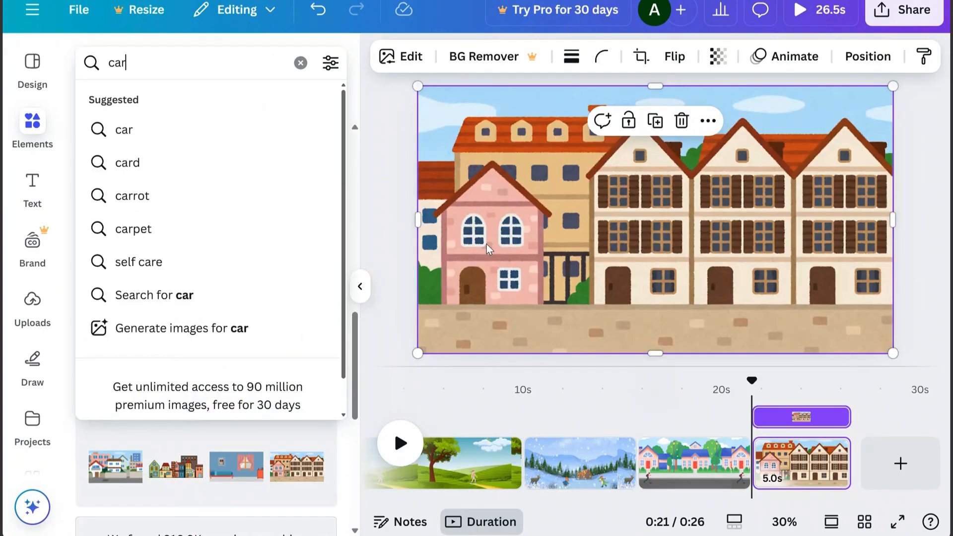
Search the graphics for "car", add the animated blue car with orange windows, and show all its similar recommendations
{"action": "key", "text": "Return"}
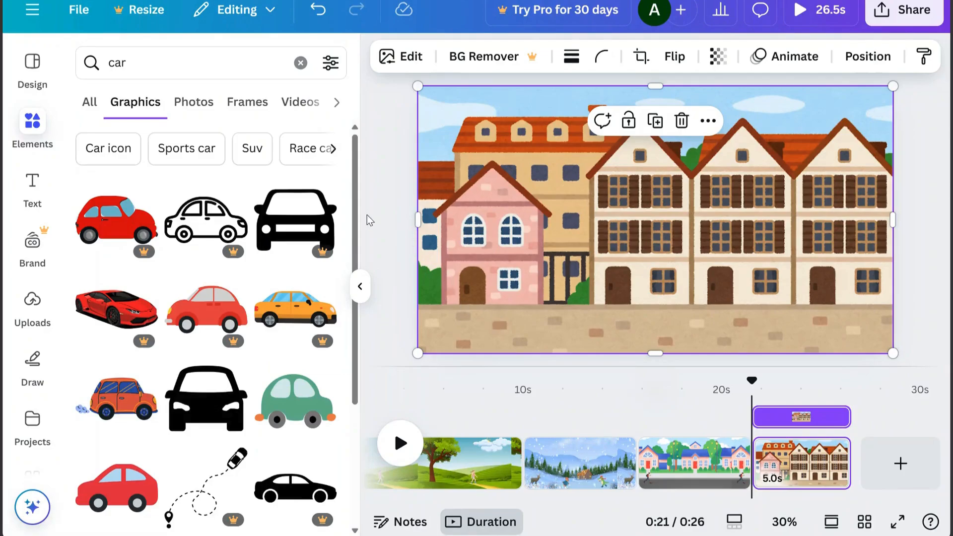
{"action": "left_click_drag", "start_coordinate": [357, 210], "coordinate": [353, 377]}
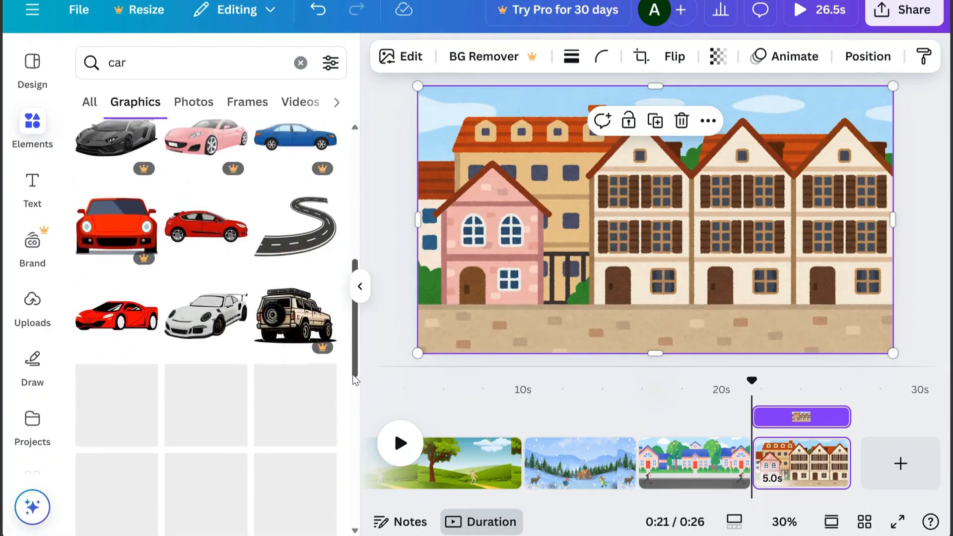
{"action": "scroll", "coordinate": [291, 350], "scroll_direction": "down", "scroll_amount": 6}
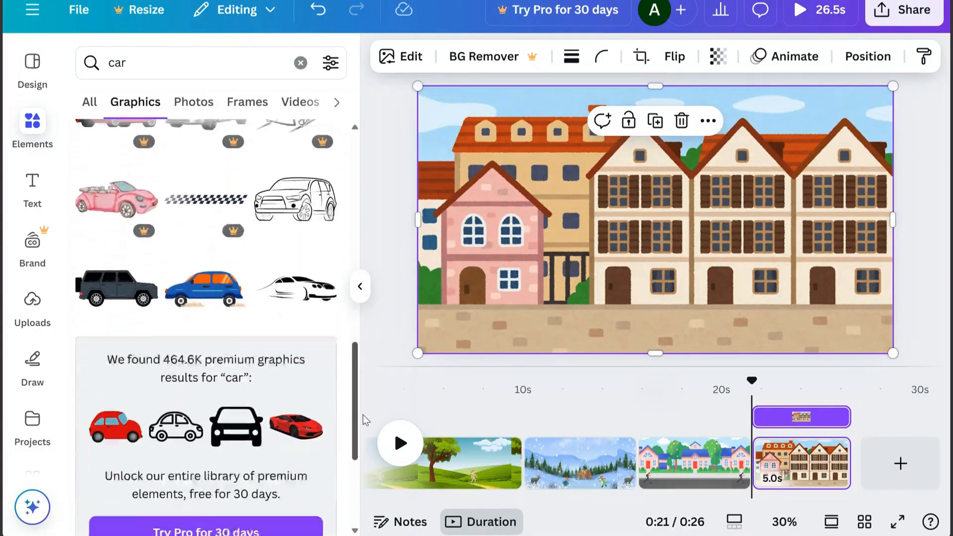
{"action": "left_click", "coordinate": [212, 279]}
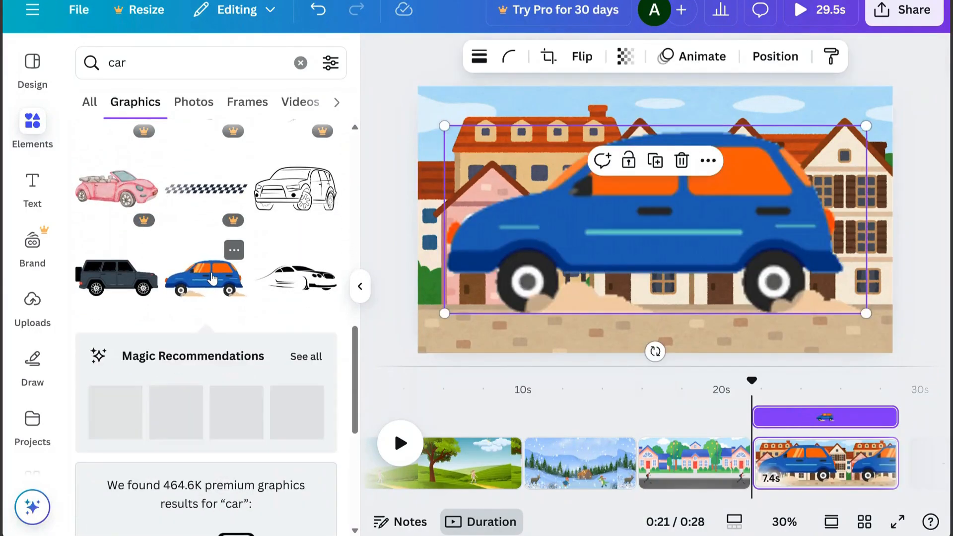
{"action": "left_click", "coordinate": [305, 358]}
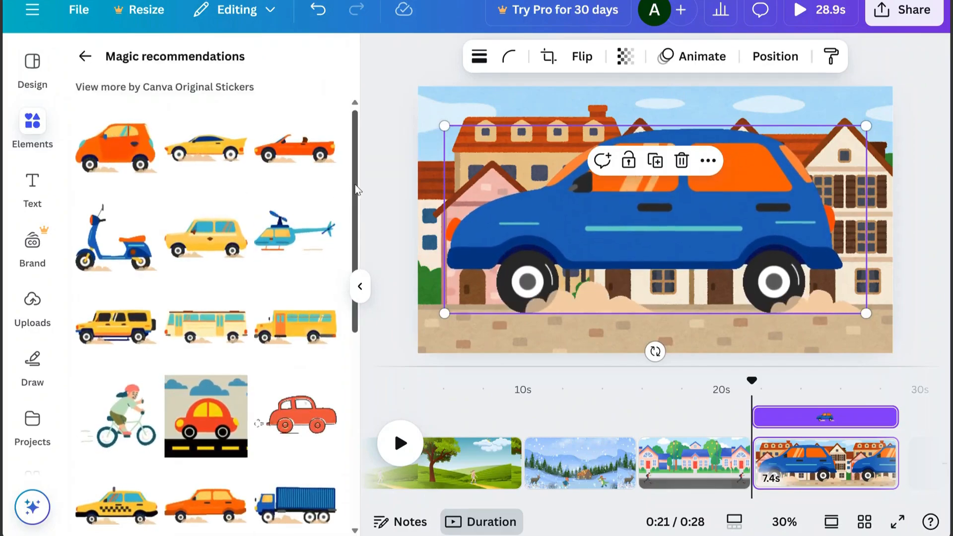
Add the yellow sports car from the recommendations, move it down onto the street, and delete the blue car
{"action": "scroll", "coordinate": [355, 187], "scroll_direction": "down", "scroll_amount": 1}
{"action": "left_click", "coordinate": [207, 127]}
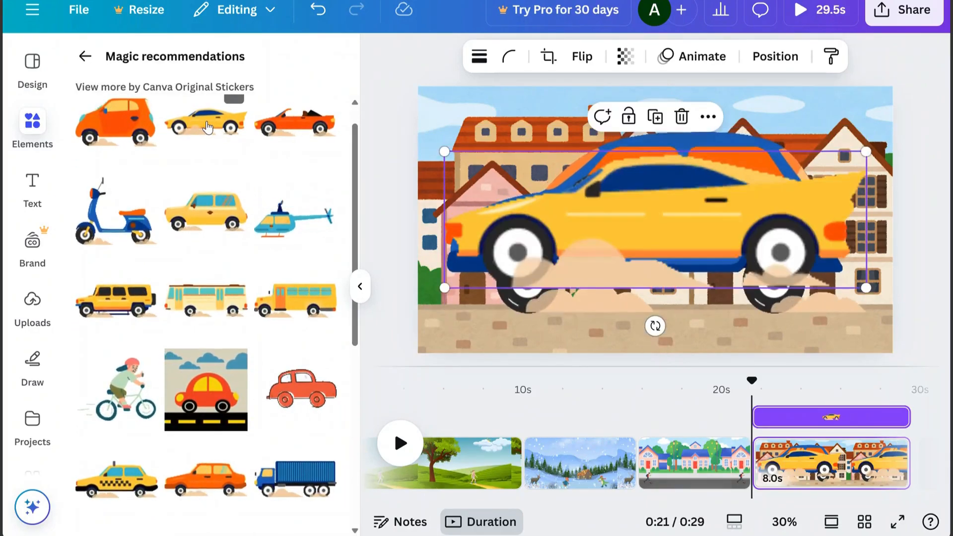
{"action": "left_click_drag", "start_coordinate": [694, 226], "coordinate": [653, 272]}
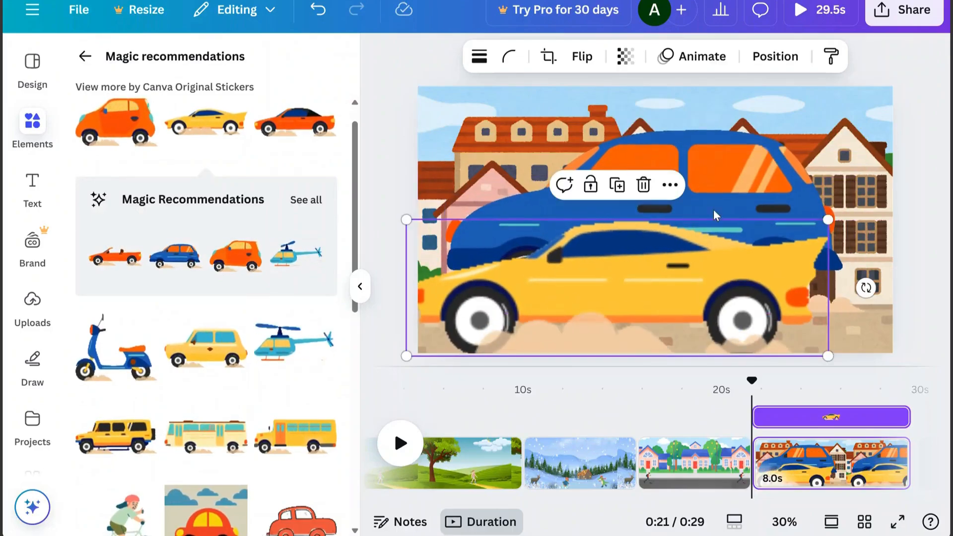
{"action": "left_click", "coordinate": [723, 192]}
{"action": "left_click", "coordinate": [676, 163]}
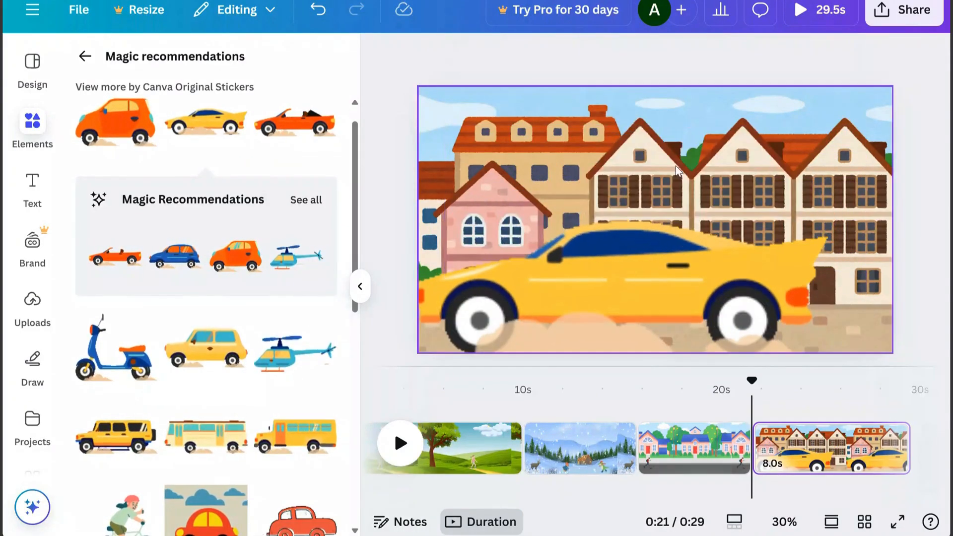
Flip the yellow car horizontally and shrink it to fit on the cobbled street in the page's lower-left corner
{"action": "left_click", "coordinate": [657, 278]}
{"action": "left_click", "coordinate": [584, 56]}
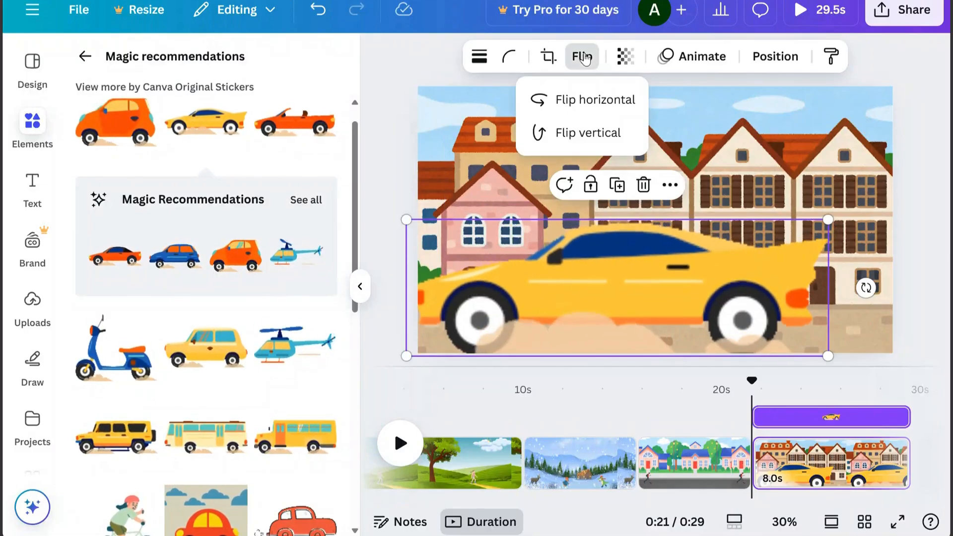
{"action": "left_click", "coordinate": [597, 100]}
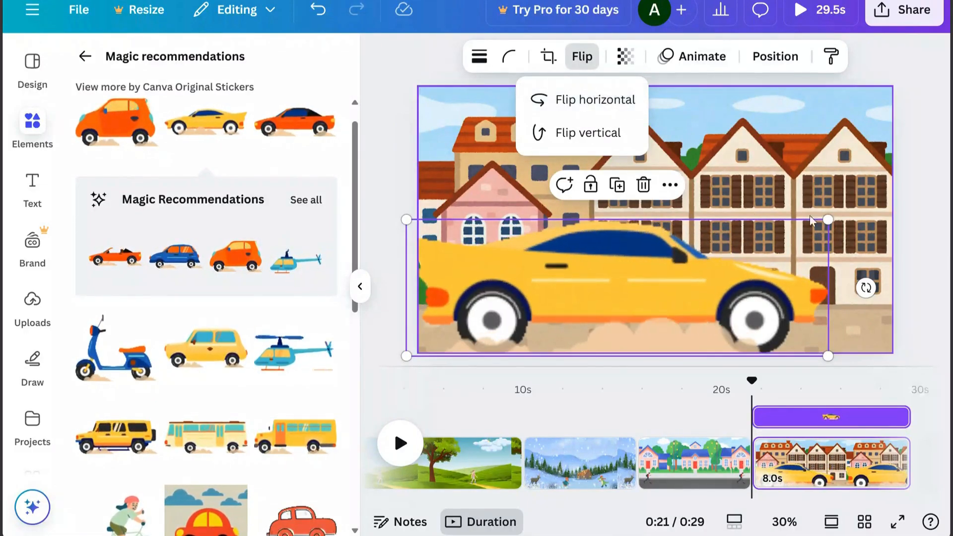
{"action": "left_click_drag", "start_coordinate": [828, 219], "coordinate": [566, 328]}
{"action": "left_click_drag", "start_coordinate": [562, 326], "coordinate": [560, 326]}
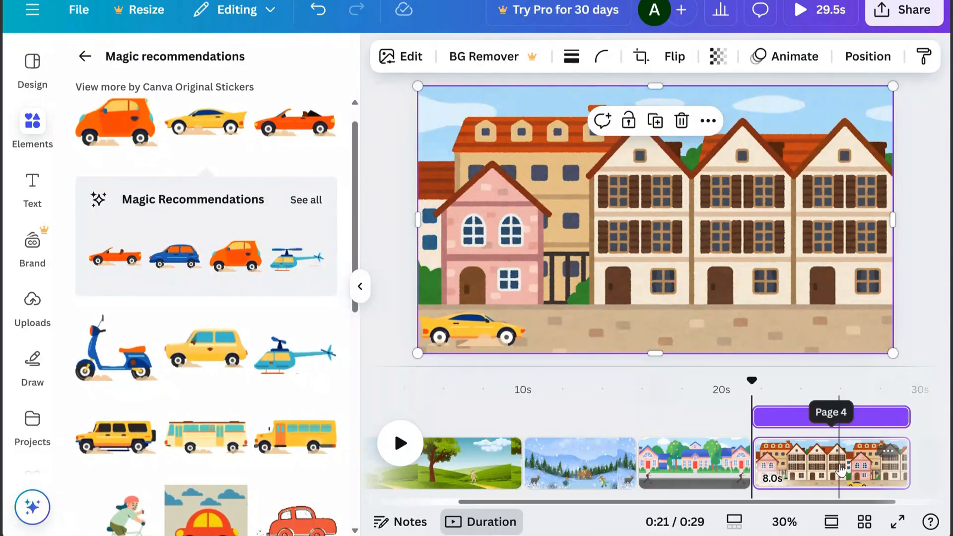
{"action": "left_click", "coordinate": [839, 462]}
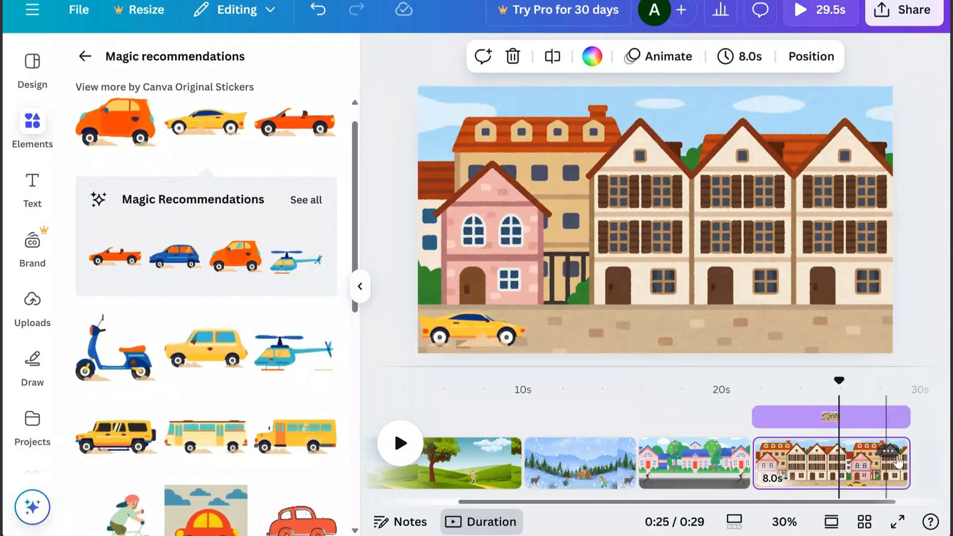
Duplicate the old-town page and, on the copy, enlarge the background to about twice the page size with its lower-right part showing
{"action": "left_click", "coordinate": [888, 453]}
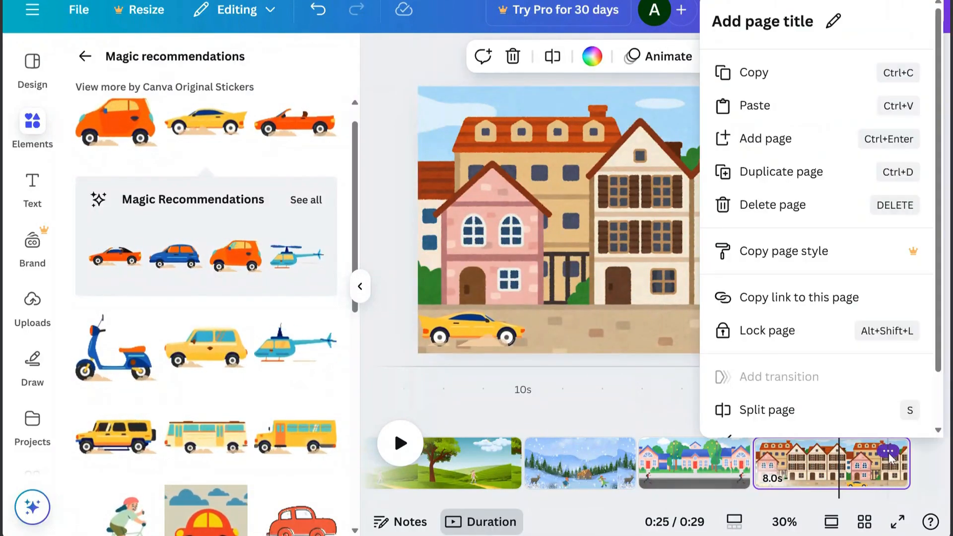
{"action": "left_click", "coordinate": [808, 179]}
{"action": "left_click", "coordinate": [648, 242]}
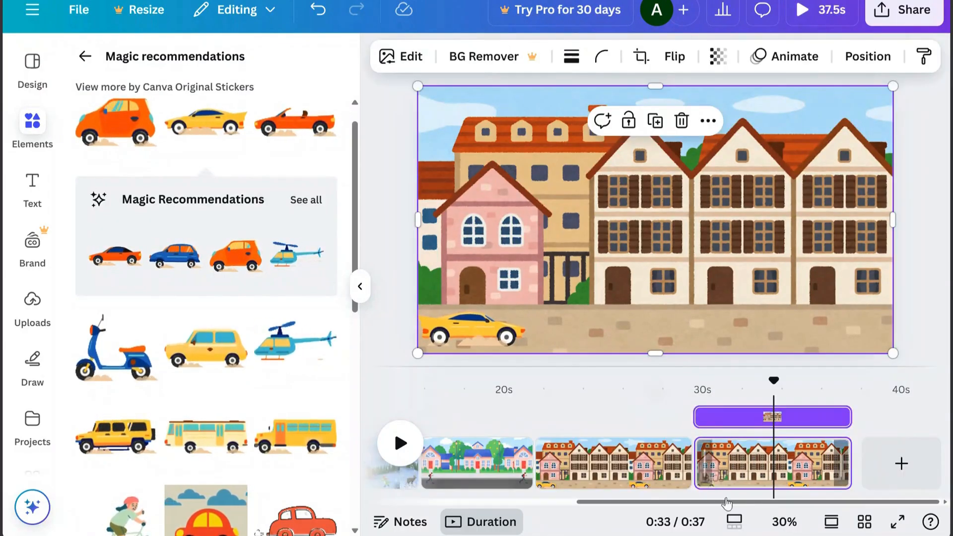
{"action": "left_click", "coordinate": [784, 524]}
{"action": "left_click", "coordinate": [792, 420]}
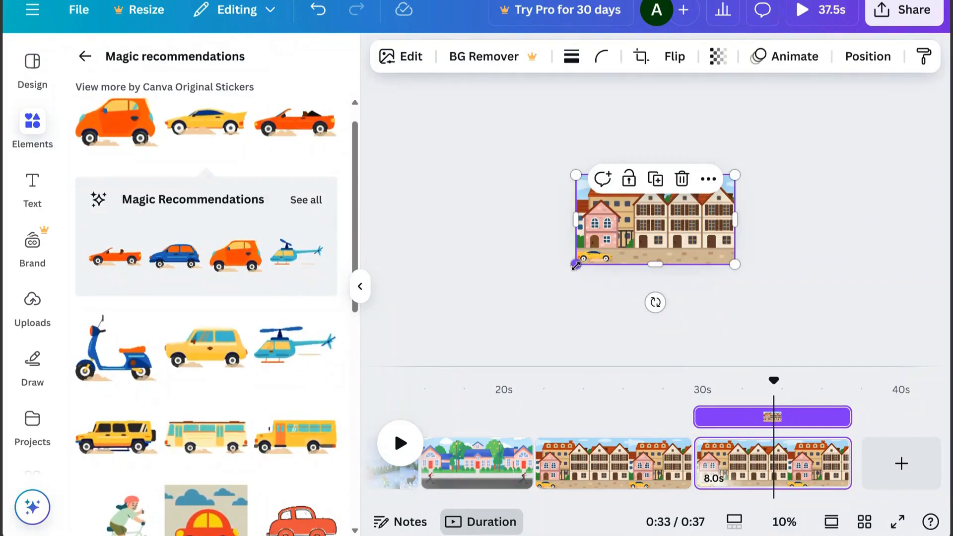
{"action": "left_click_drag", "start_coordinate": [576, 266], "coordinate": [430, 346]}
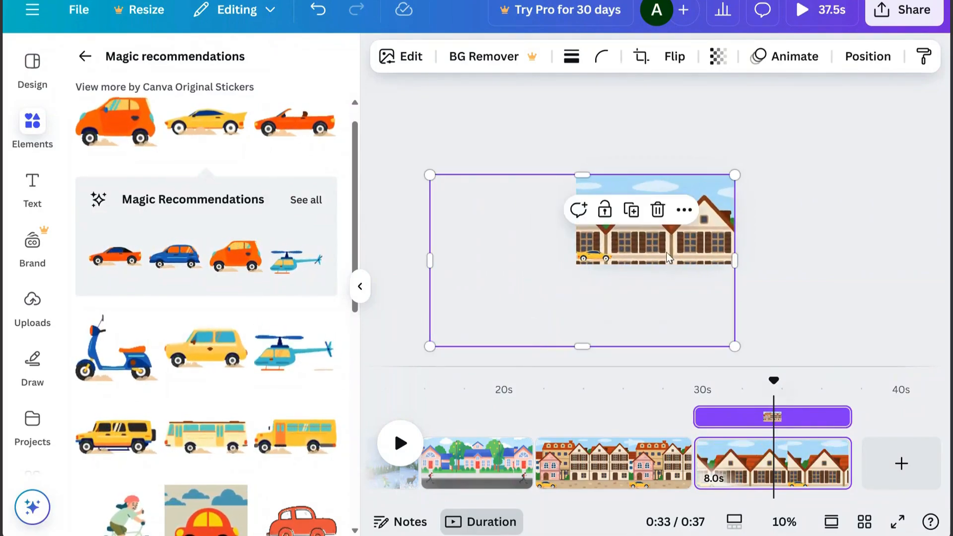
{"action": "left_click_drag", "start_coordinate": [667, 257], "coordinate": [665, 172]}
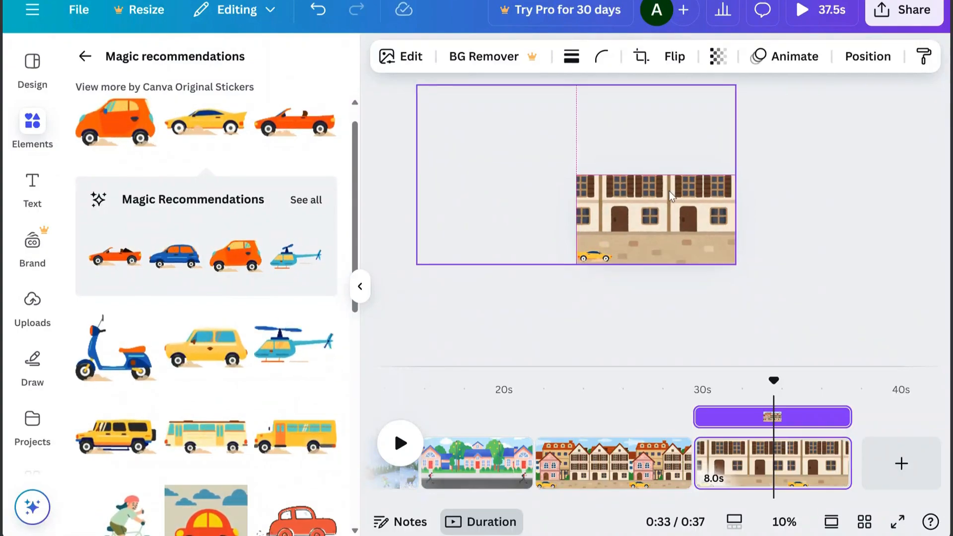
{"action": "left_click", "coordinate": [783, 522]}
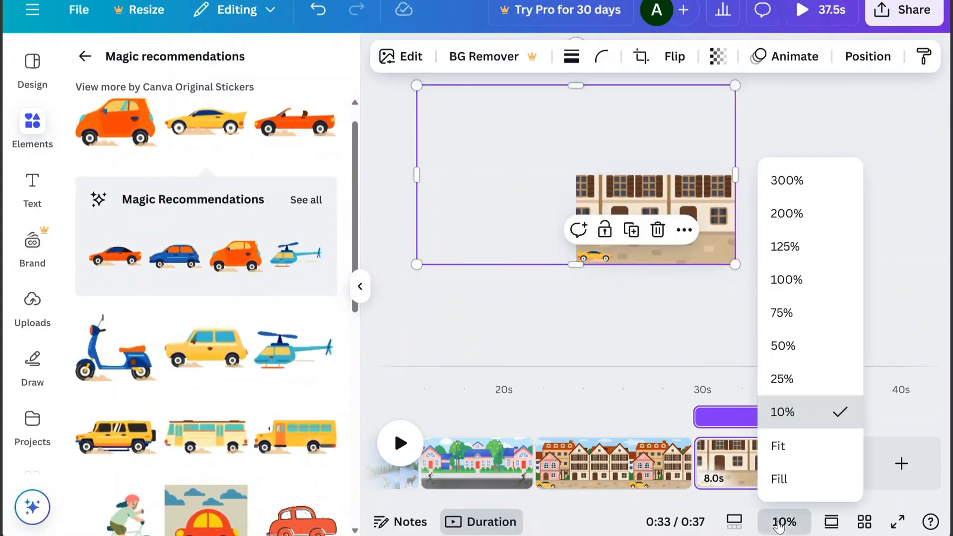
{"action": "left_click", "coordinate": [781, 445]}
Enlarge the yellow car to about half the page width and add a Match & Move transition between the two town pages
{"action": "left_click", "coordinate": [470, 338]}
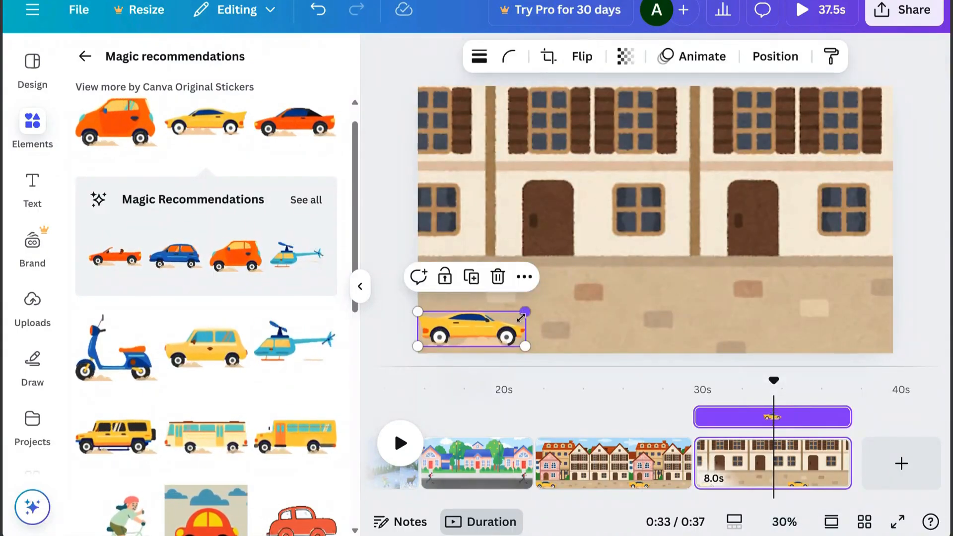
{"action": "left_click_drag", "start_coordinate": [525, 310], "coordinate": [656, 269]}
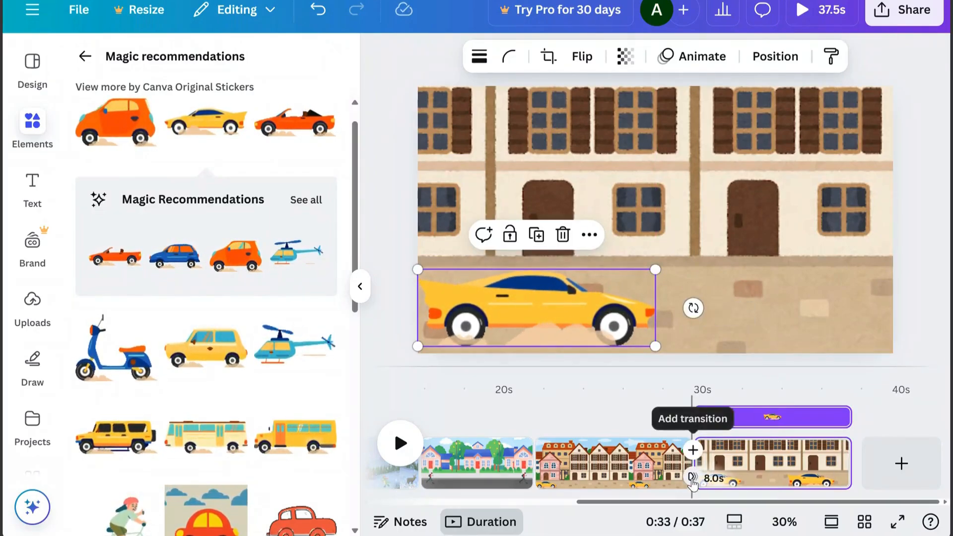
{"action": "left_click", "coordinate": [692, 479]}
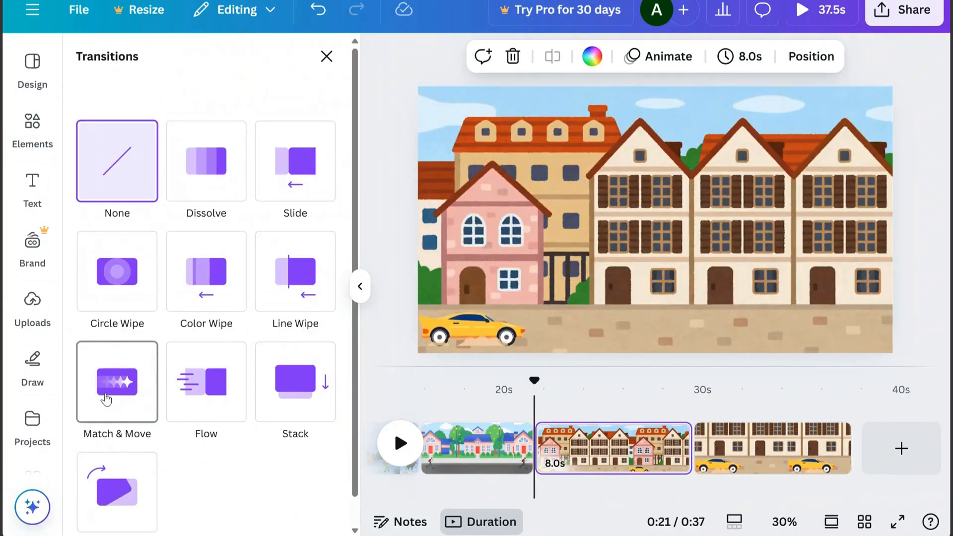
{"action": "left_click", "coordinate": [106, 397]}
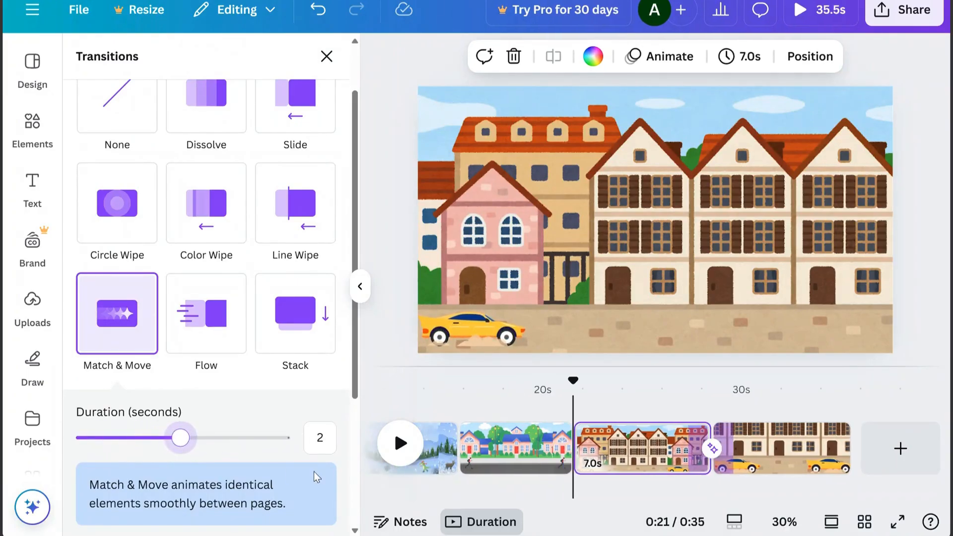
Split the first town page at about 0:26, delete its earlier part, and preview the transition
{"action": "right_click", "coordinate": [667, 465]}
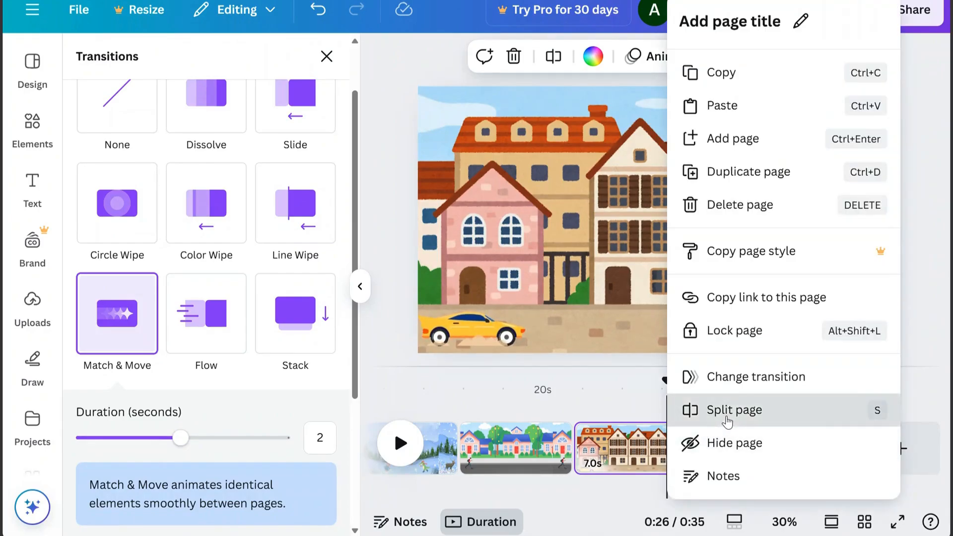
{"action": "left_click", "coordinate": [727, 422]}
{"action": "left_click", "coordinate": [632, 462]}
{"action": "key", "text": "Delete"}
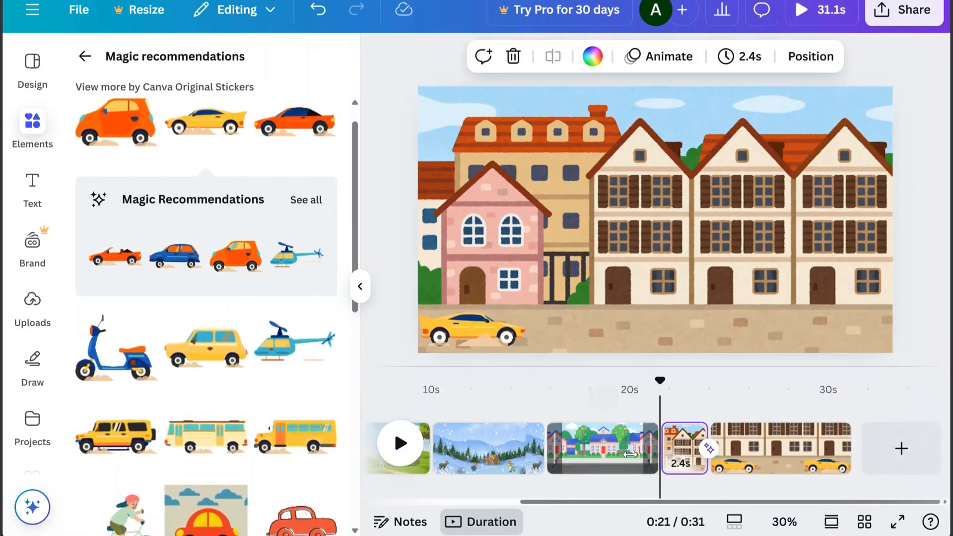
{"action": "left_click", "coordinate": [397, 453]}
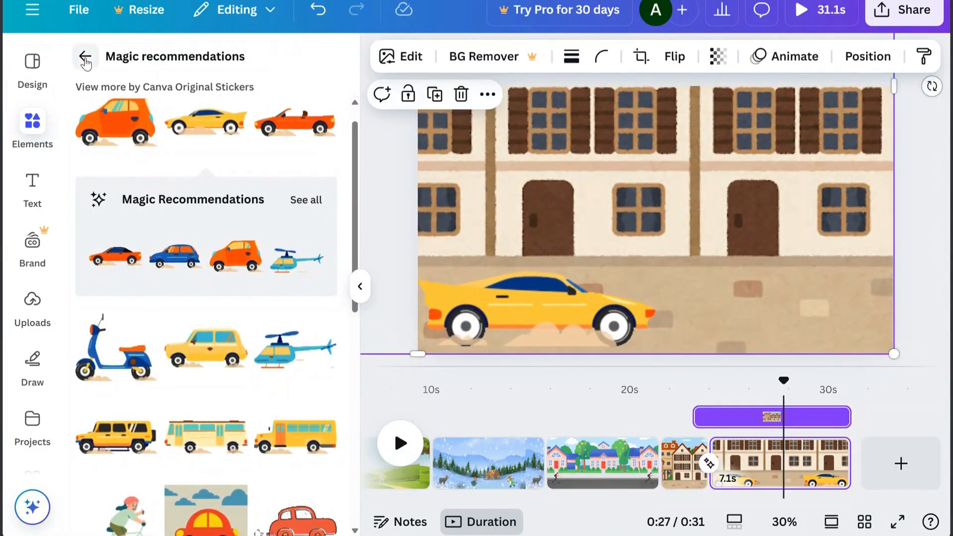
Search the graphics for "walking person", add the walking man reading a book, and place him, shrunk, beside the first brown door on the enlarged town page
{"action": "left_click", "coordinate": [86, 59]}
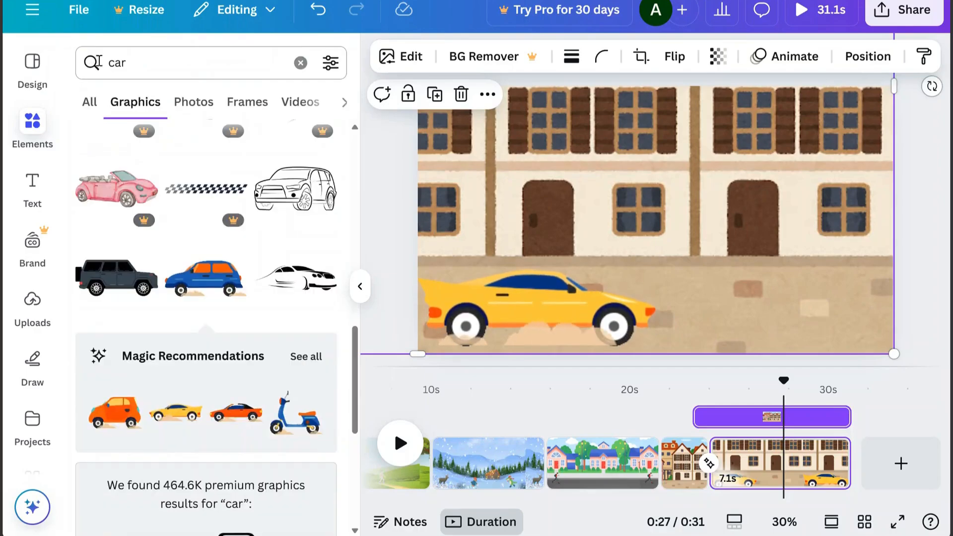
{"action": "left_click", "coordinate": [104, 68]}
{"action": "type", "text": "walking"}
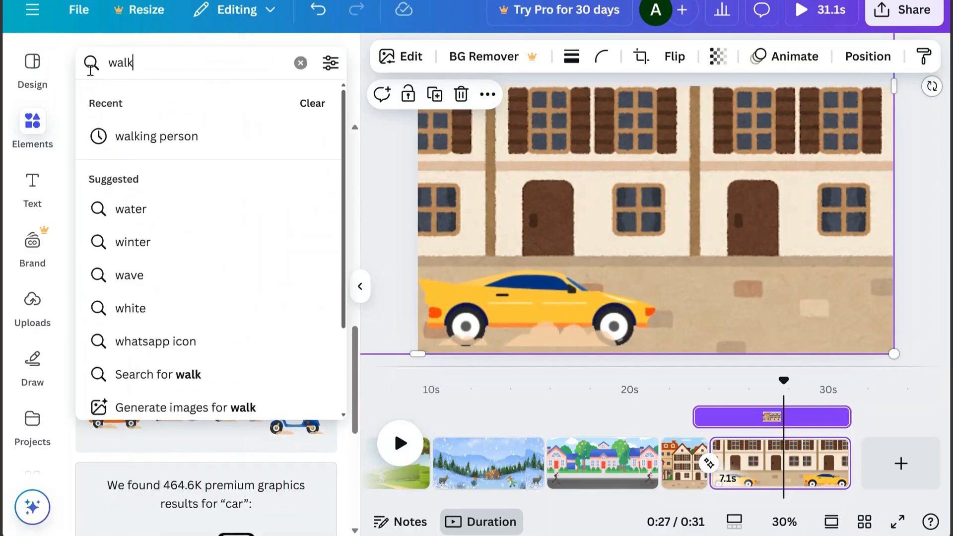
{"action": "left_click", "coordinate": [163, 139]}
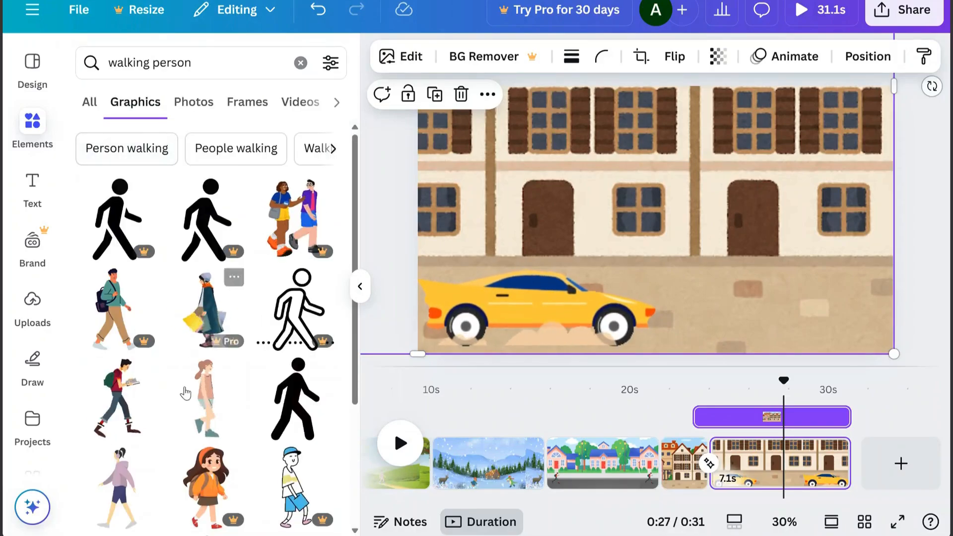
{"action": "left_click", "coordinate": [121, 403]}
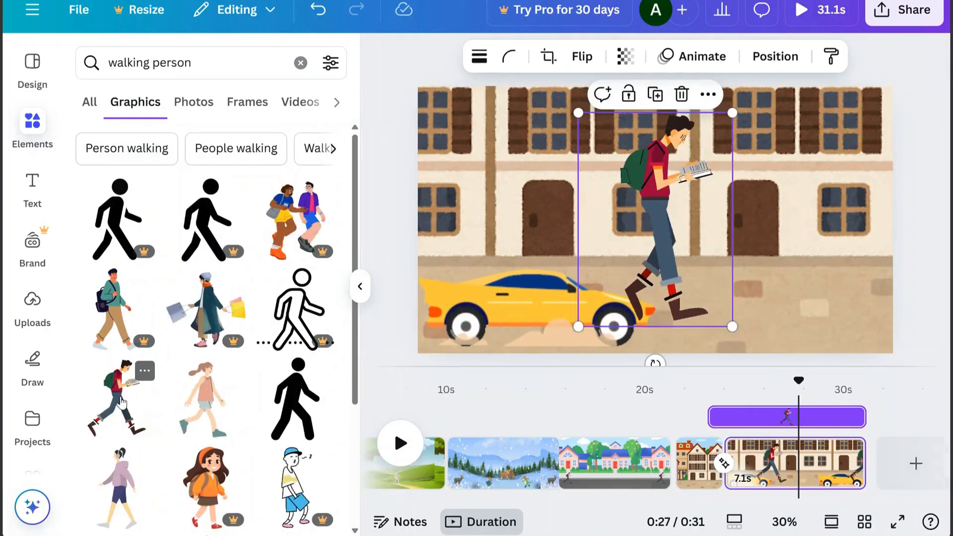
{"action": "left_click_drag", "start_coordinate": [732, 115], "coordinate": [619, 294]}
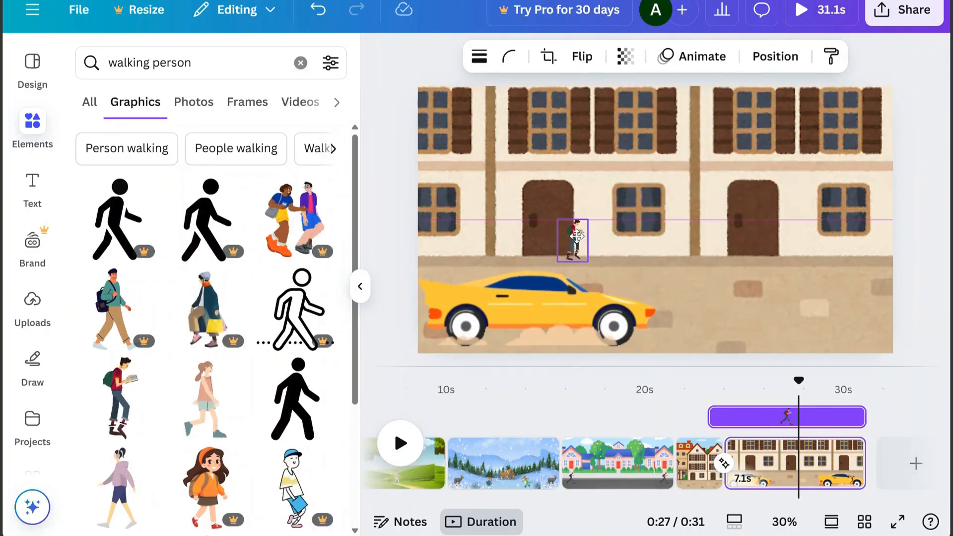
{"action": "left_click_drag", "start_coordinate": [578, 237], "coordinate": [578, 238]}
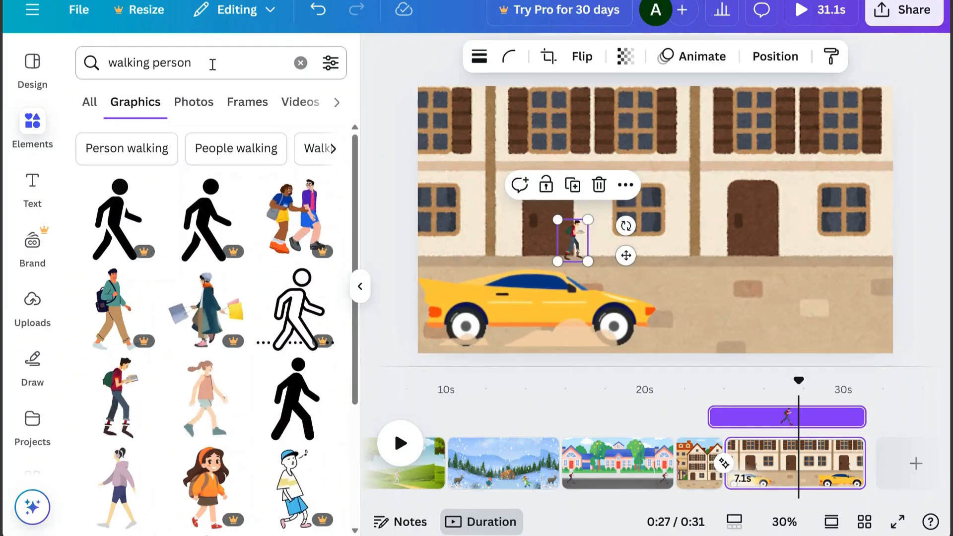
Add a rectangle shape, narrow it, and place it over the small walking man
{"action": "left_click_drag", "start_coordinate": [213, 64], "coordinate": [90, 62]}
{"action": "type", "text": "rec"}
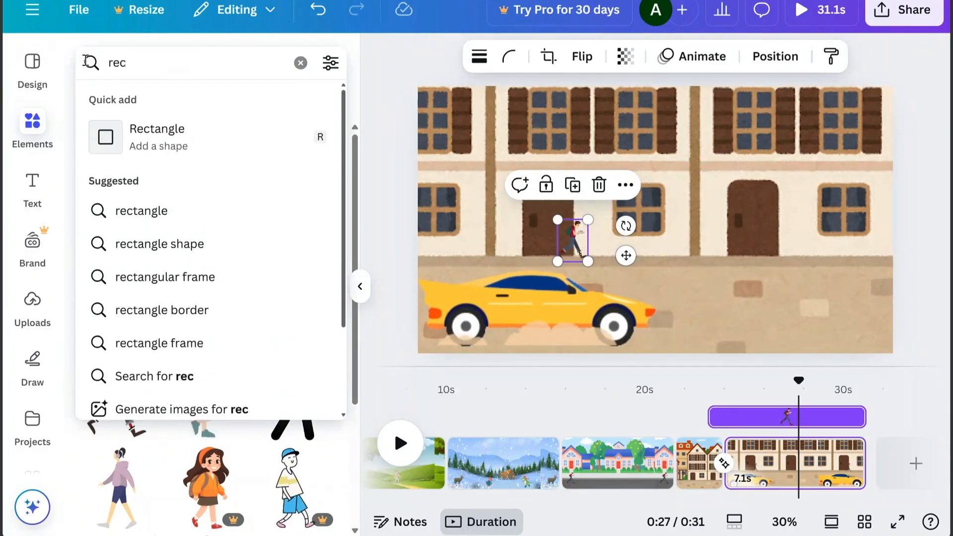
{"action": "left_click", "coordinate": [185, 145]}
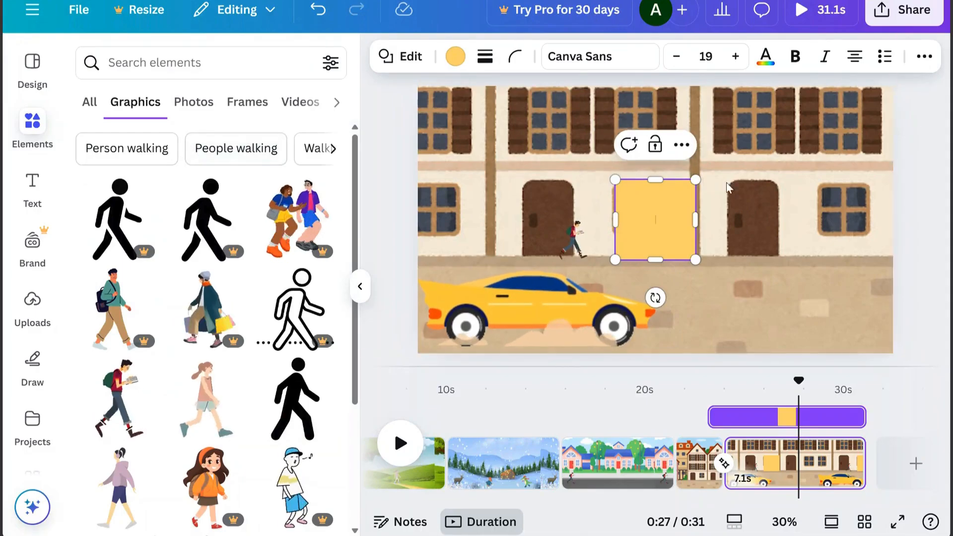
{"action": "left_click_drag", "start_coordinate": [697, 180], "coordinate": [657, 194]}
{"action": "left_click_drag", "start_coordinate": [650, 298], "coordinate": [591, 302]}
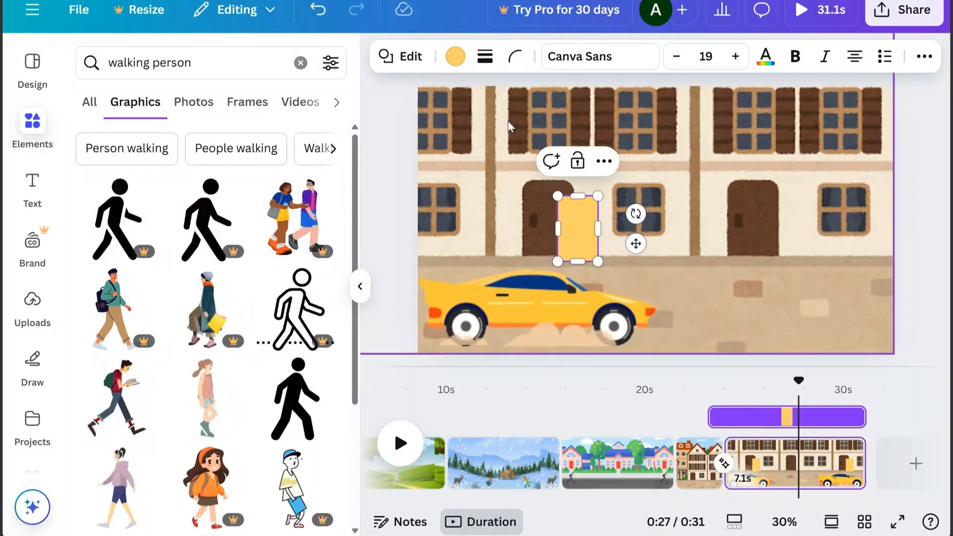
Recolor the rectangle white, make it fully transparent, and show the page's layers
{"action": "left_click", "coordinate": [456, 56]}
{"action": "left_click", "coordinate": [101, 234]}
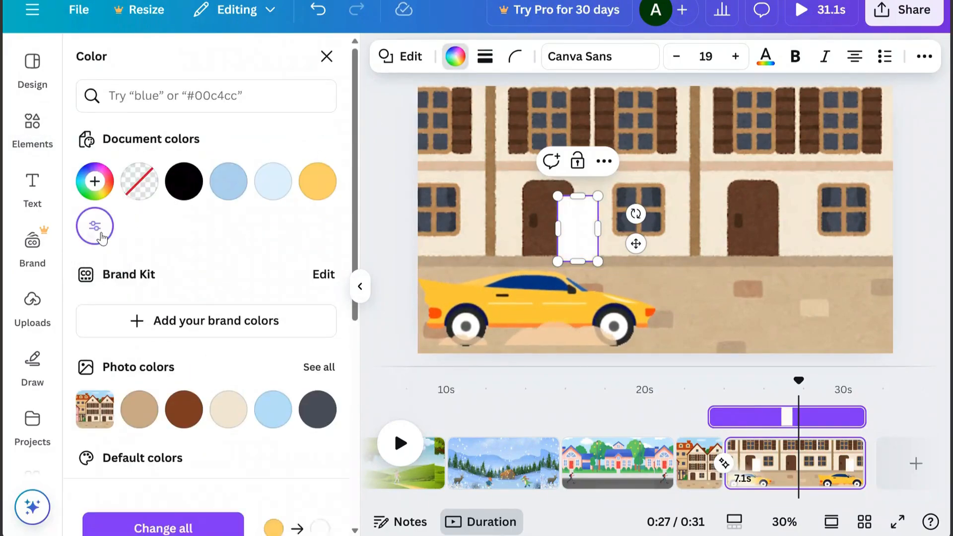
{"action": "left_click", "coordinate": [925, 57]}
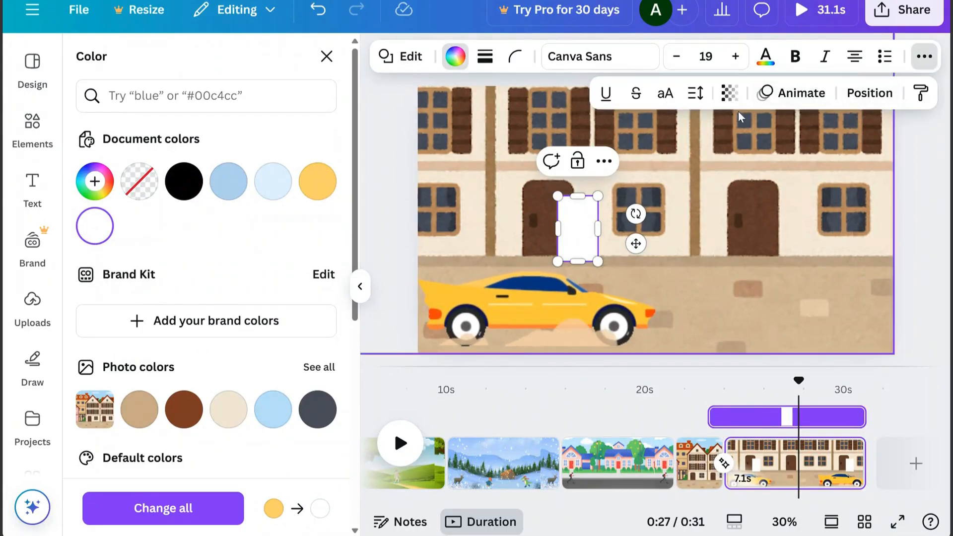
{"action": "left_click", "coordinate": [730, 95]}
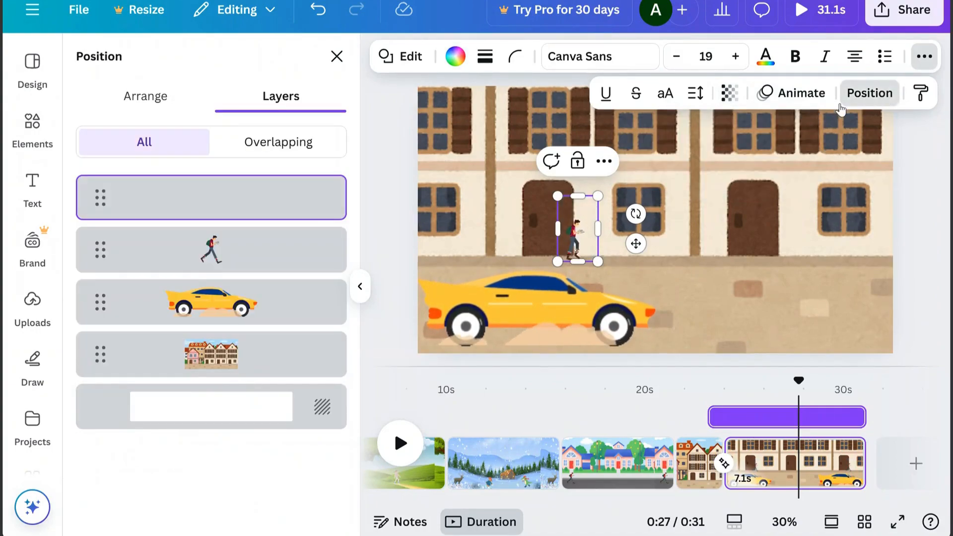
Group the walking man with the transparent rectangle
{"action": "left_click", "coordinate": [273, 258]}
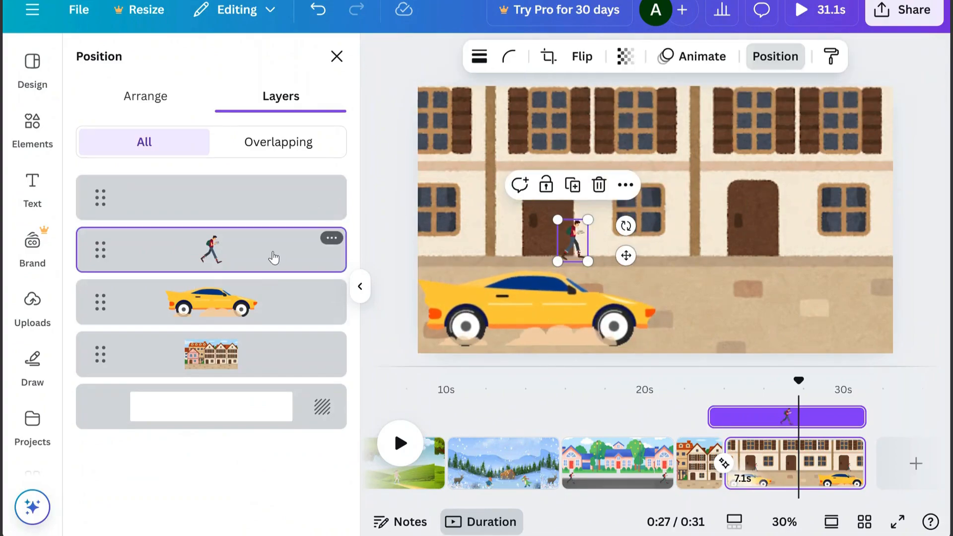
{"action": "left_click", "coordinate": [262, 212], "text": "shift"}
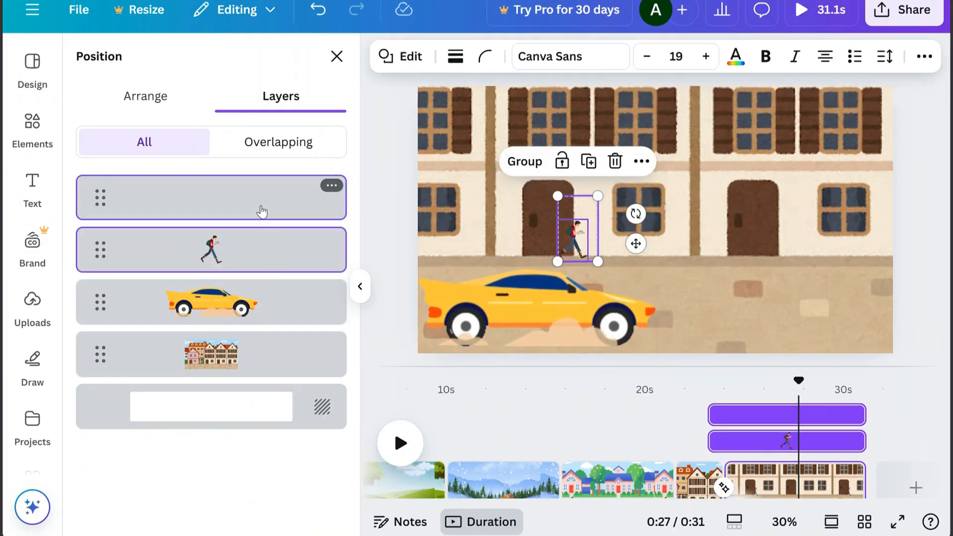
{"action": "left_click", "coordinate": [521, 162]}
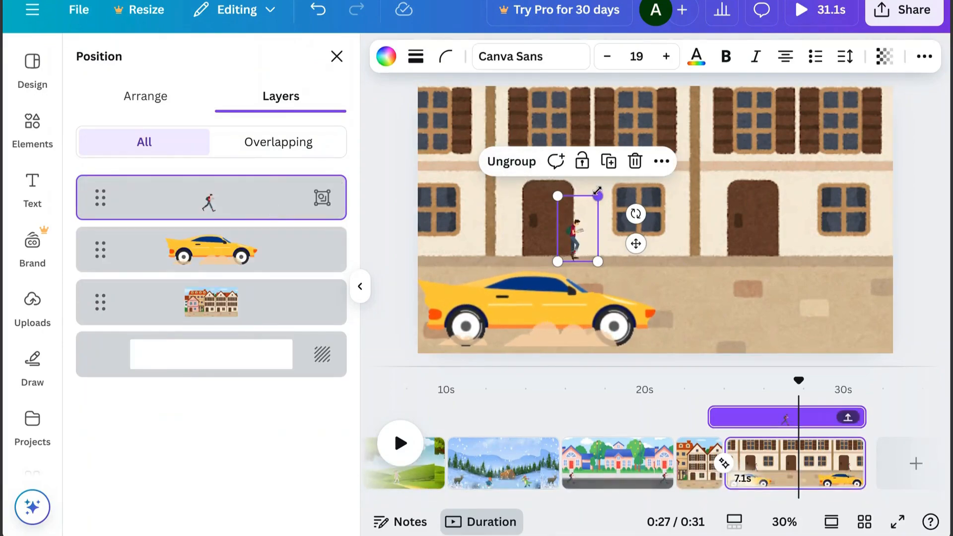
Shrink the walking-man group and hide it behind the yellow car's body by moving its layer below the car
{"action": "left_click_drag", "start_coordinate": [598, 196], "coordinate": [583, 219]}
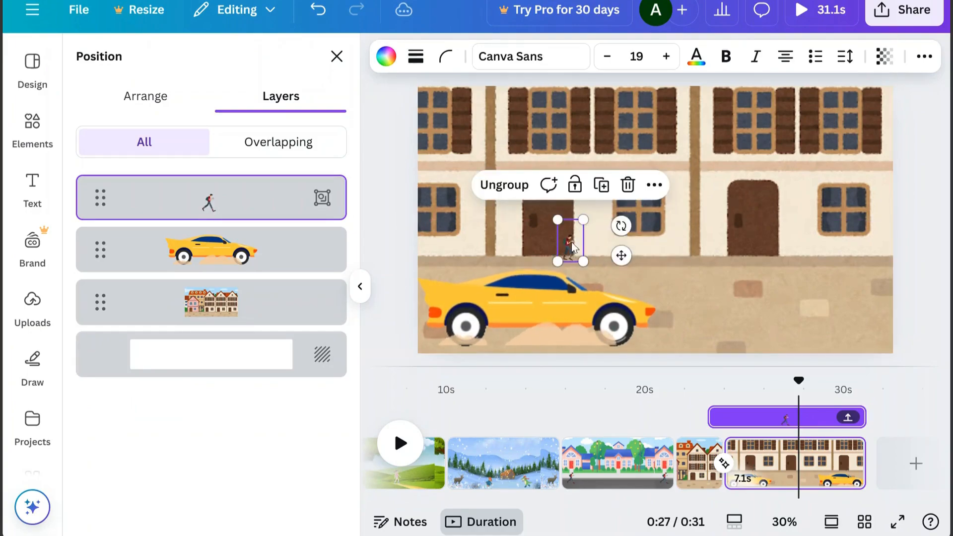
{"action": "left_click_drag", "start_coordinate": [568, 254], "coordinate": [561, 306]}
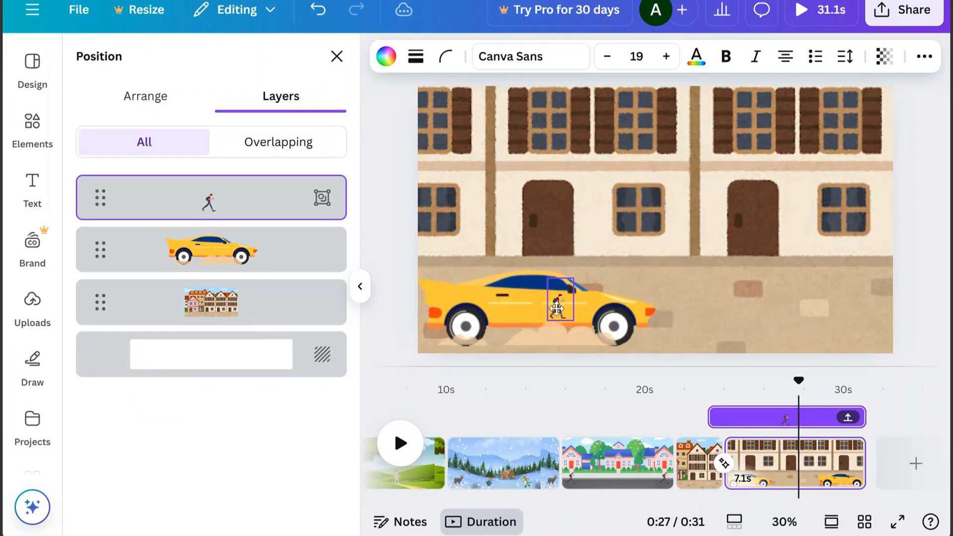
{"action": "left_click_drag", "start_coordinate": [264, 203], "coordinate": [278, 276]}
Duplicate the enlarged town page and, on the copy, bring the walking-man group in front of the car and enlarge it above the car's door
{"action": "left_click", "coordinate": [818, 466]}
{"action": "left_click", "coordinate": [844, 452]}
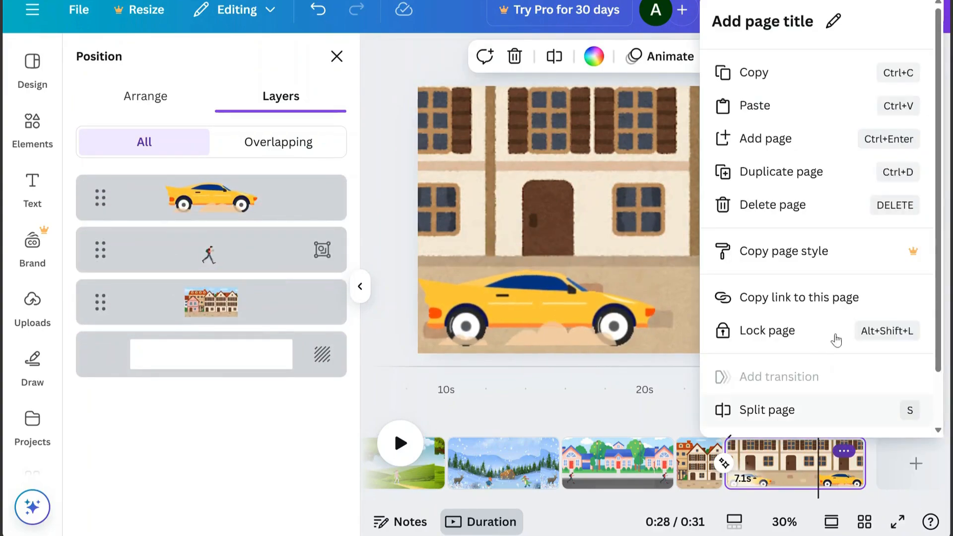
{"action": "left_click", "coordinate": [791, 172]}
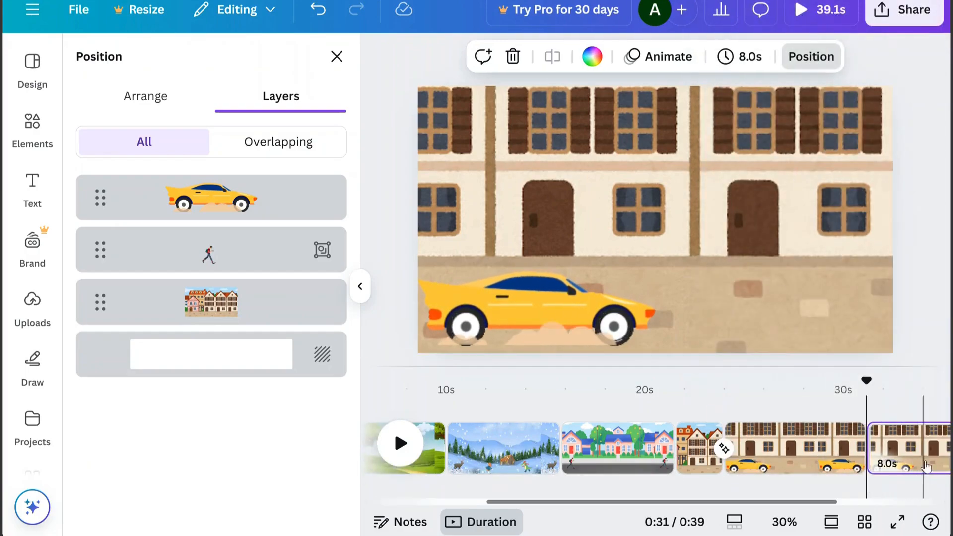
{"action": "left_click_drag", "start_coordinate": [246, 257], "coordinate": [243, 187]}
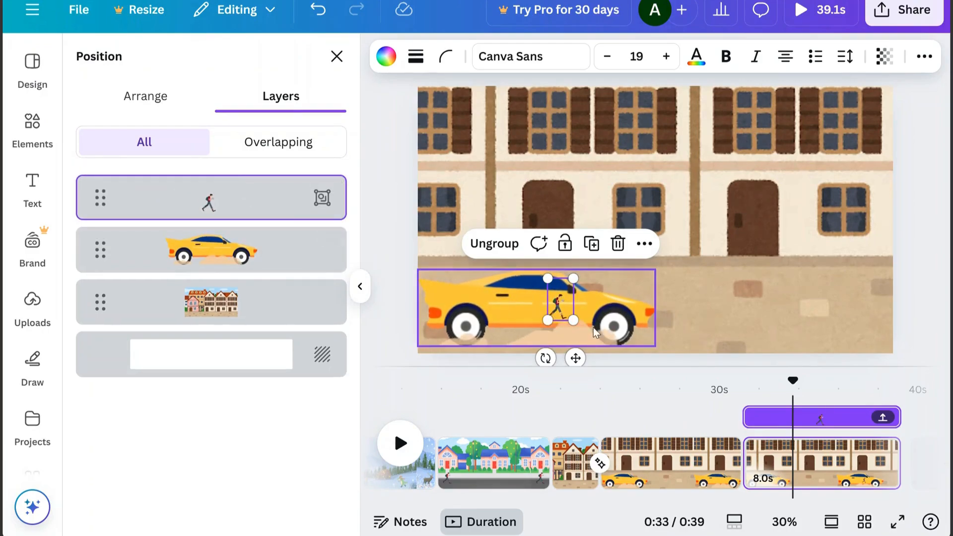
{"action": "left_click_drag", "start_coordinate": [573, 278], "coordinate": [621, 199]}
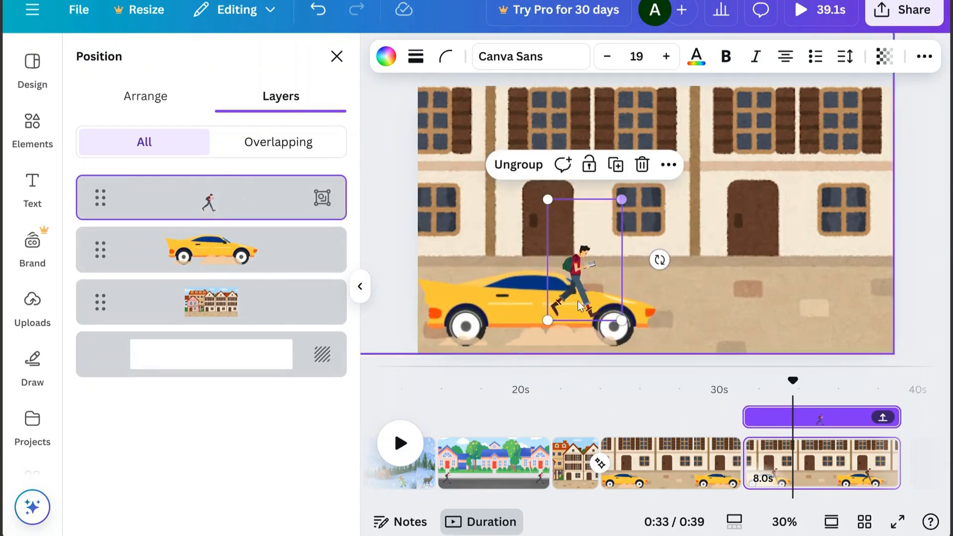
{"action": "mouse_move", "coordinate": [584, 274]}
{"action": "left_mouse_down"}
{"action": "mouse_move", "coordinate": [579, 256]}
{"action": "mouse_move", "coordinate": [580, 269]}
{"action": "left_mouse_up"}
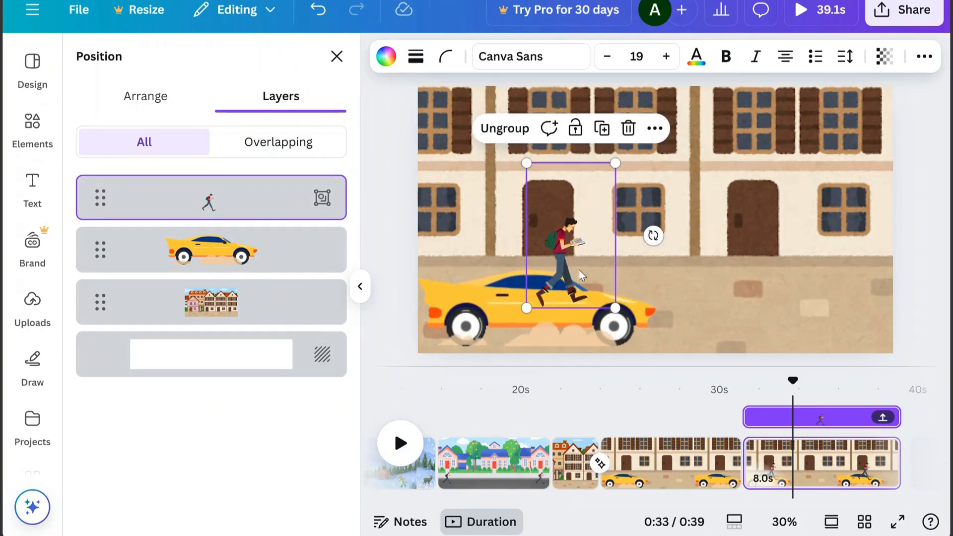
Add a Match & Move transition between the last two enlarged town pages with the yellow car
{"action": "mouse_move", "coordinate": [746, 489]}
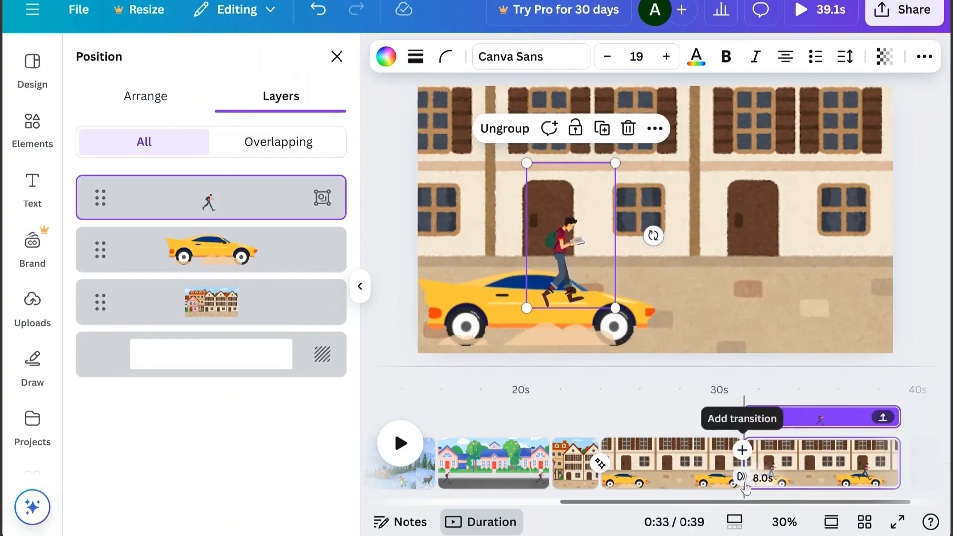
{"action": "left_click", "coordinate": [740, 478]}
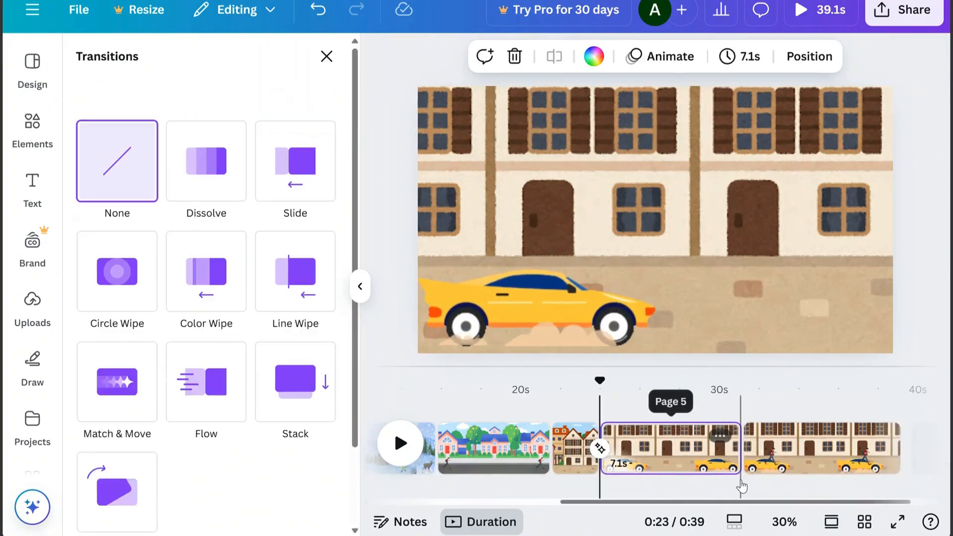
{"action": "left_click", "coordinate": [128, 398]}
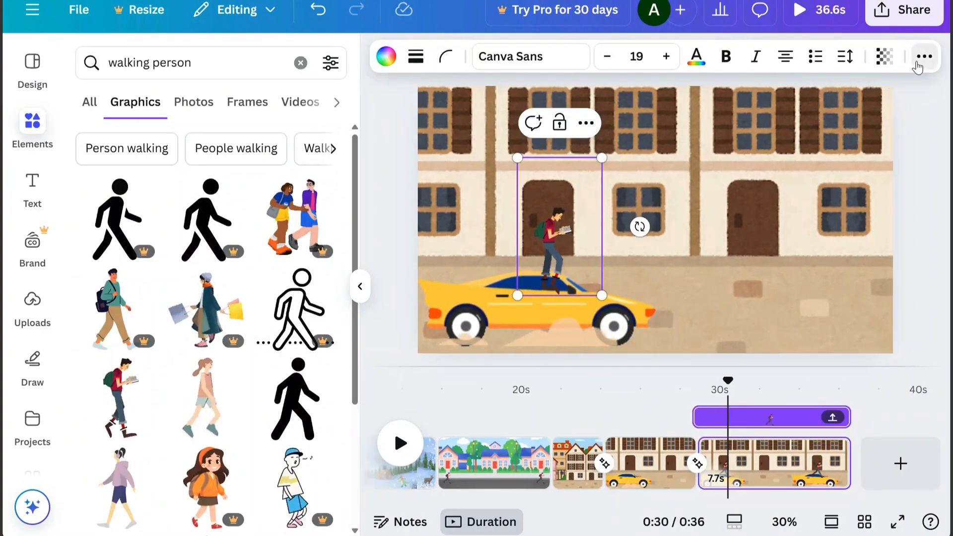
Start creating a custom motion-path animation for the walking-man group on the last page
{"action": "left_click", "coordinate": [919, 63]}
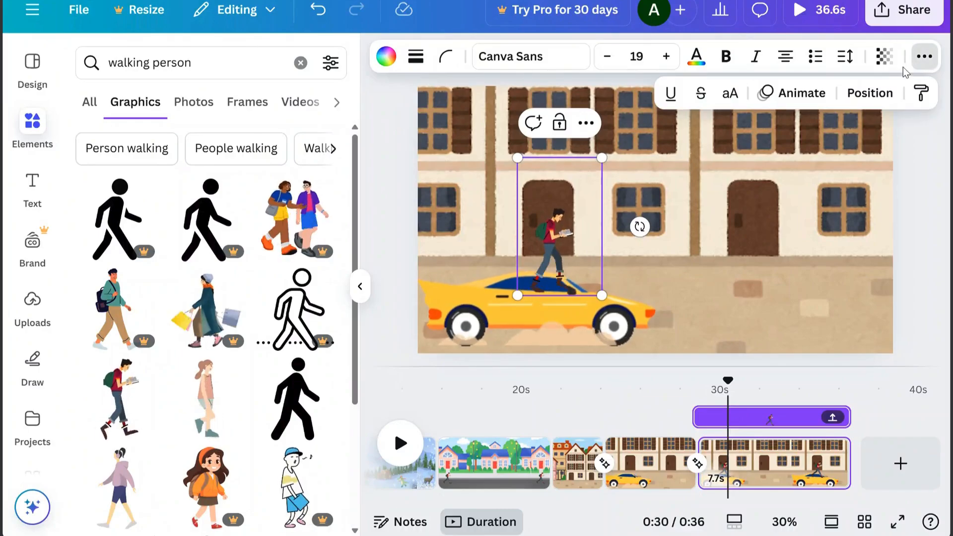
{"action": "left_click", "coordinate": [801, 95]}
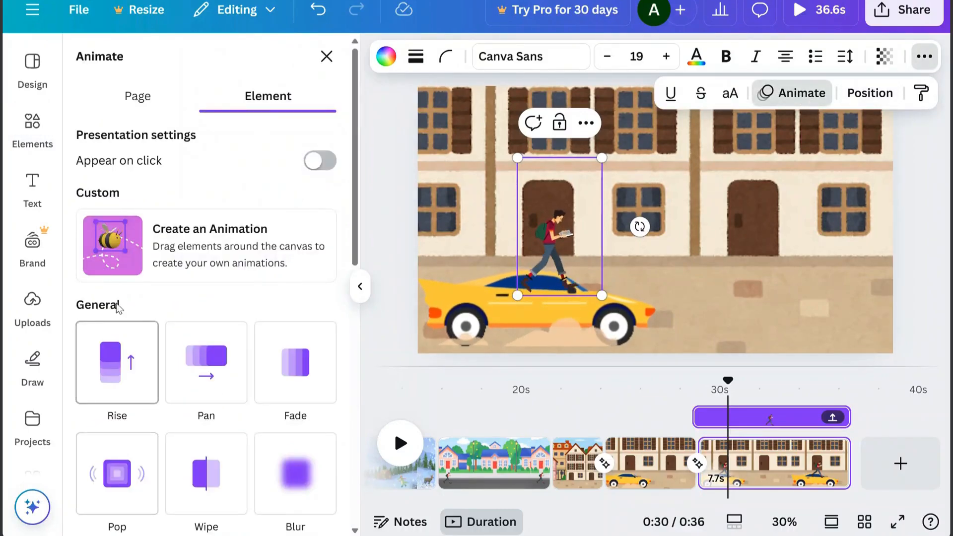
{"action": "left_click", "coordinate": [105, 246]}
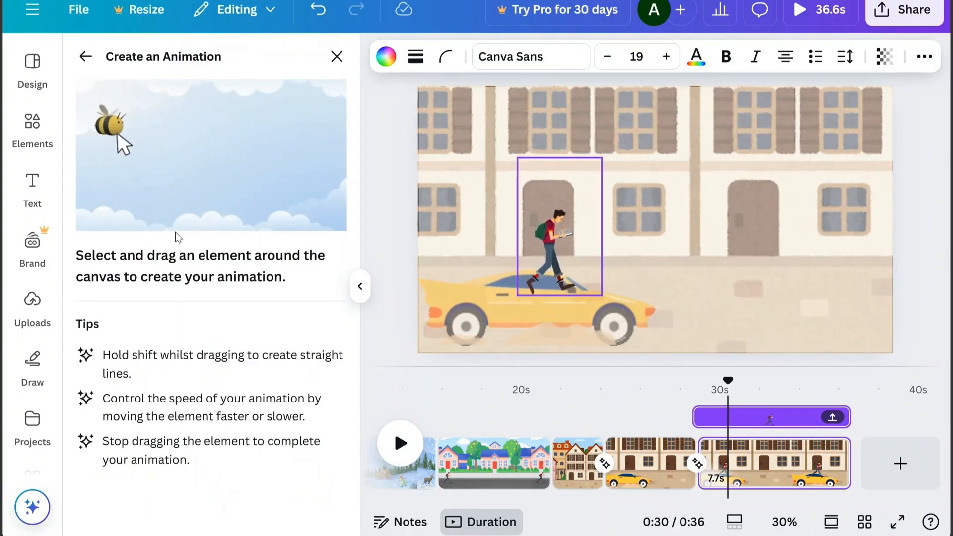